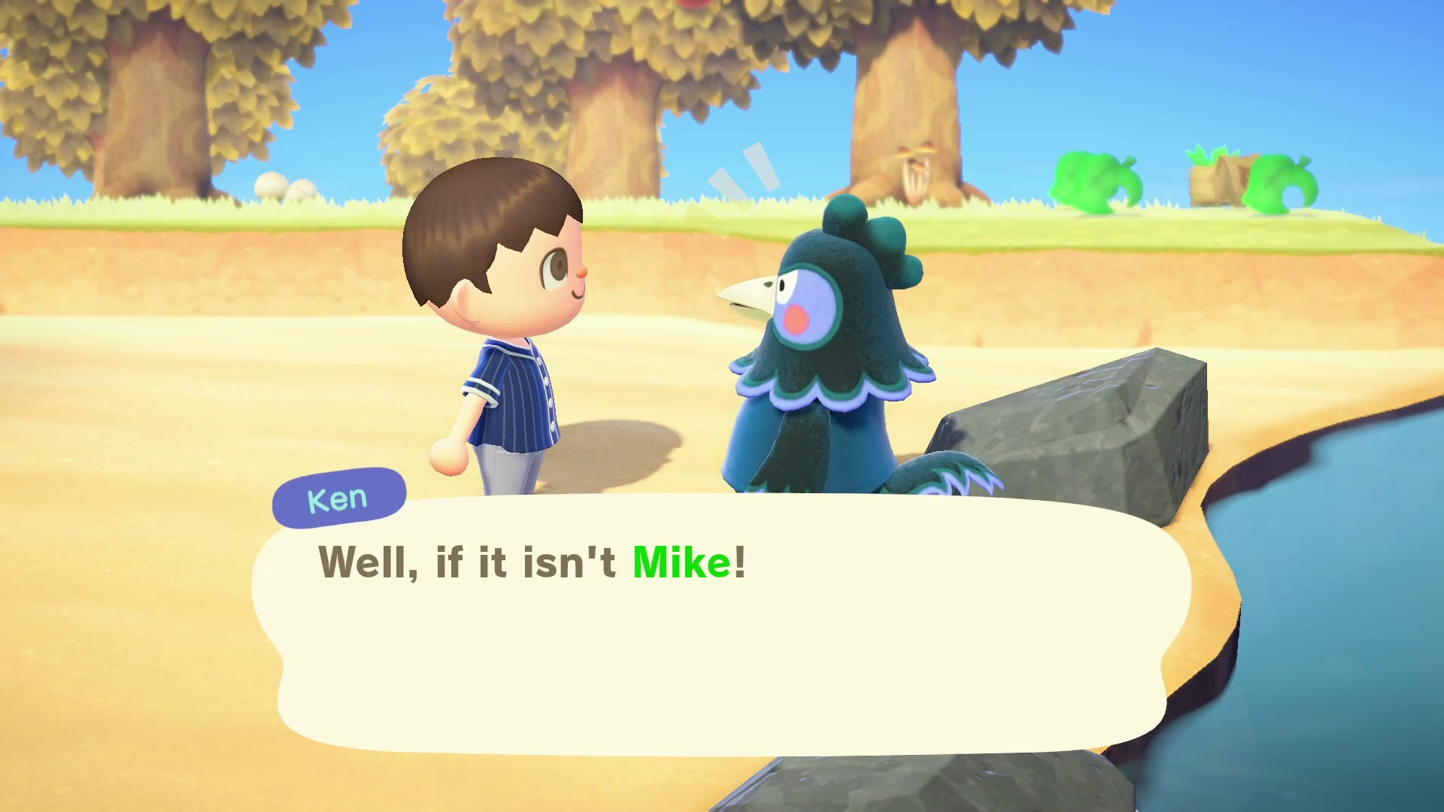
Scroll the Nookipedia chicken villager list past Ava, Becky, Broffina and Egbert down to Goose, Hank and Hector
key("Return")
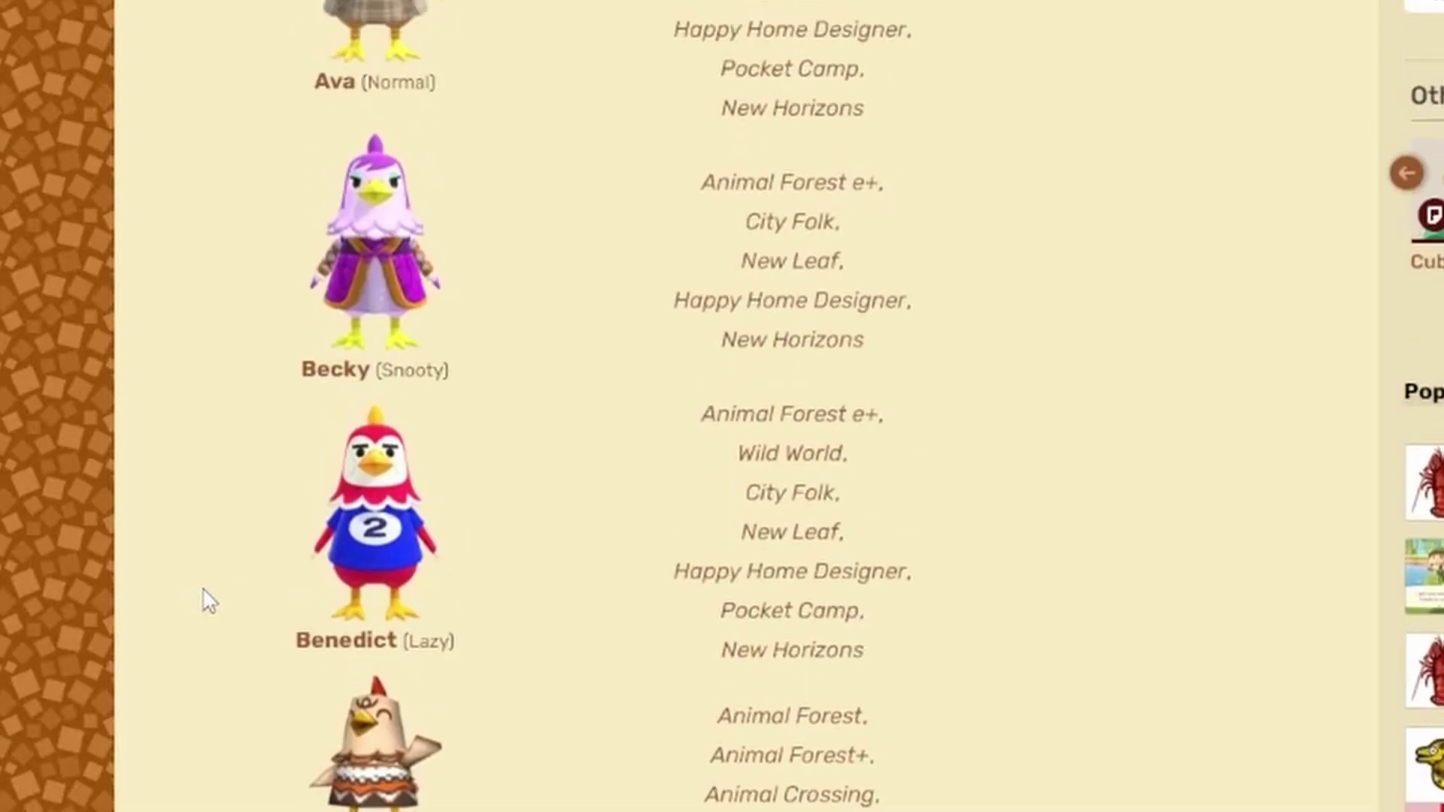
scroll(203, 591, "up", 2)
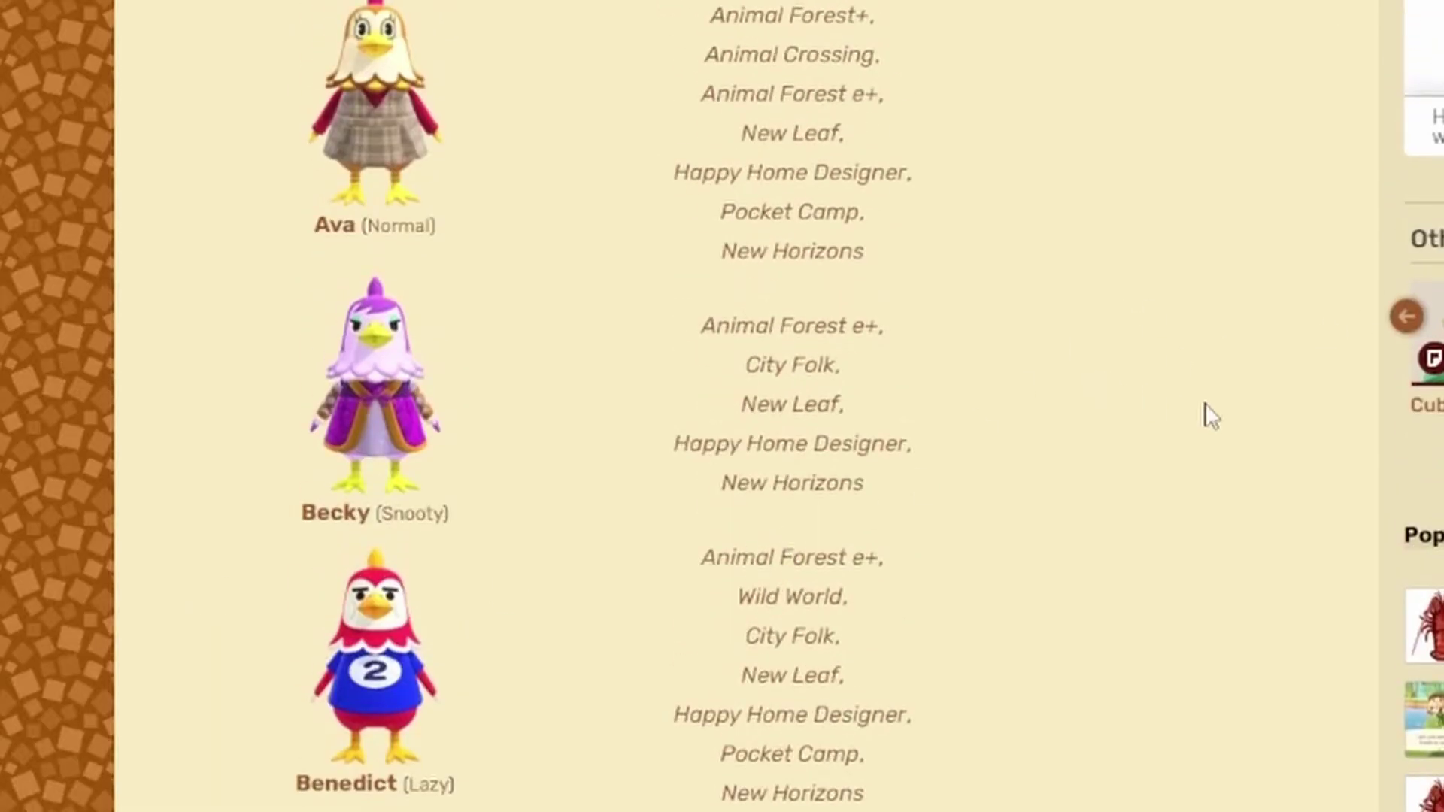
scroll(1211, 416, "down", 5)
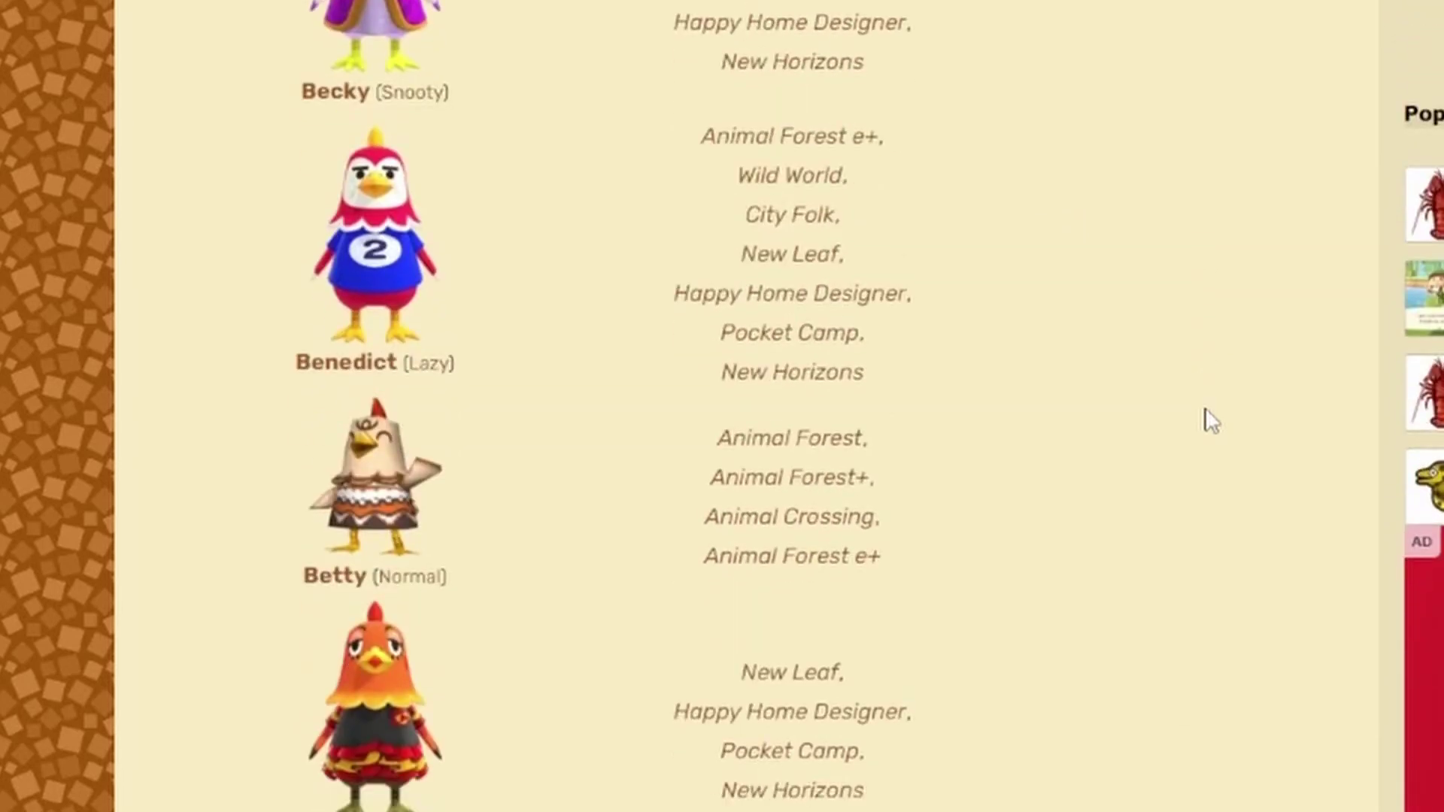
scroll(1206, 412, "down", 7)
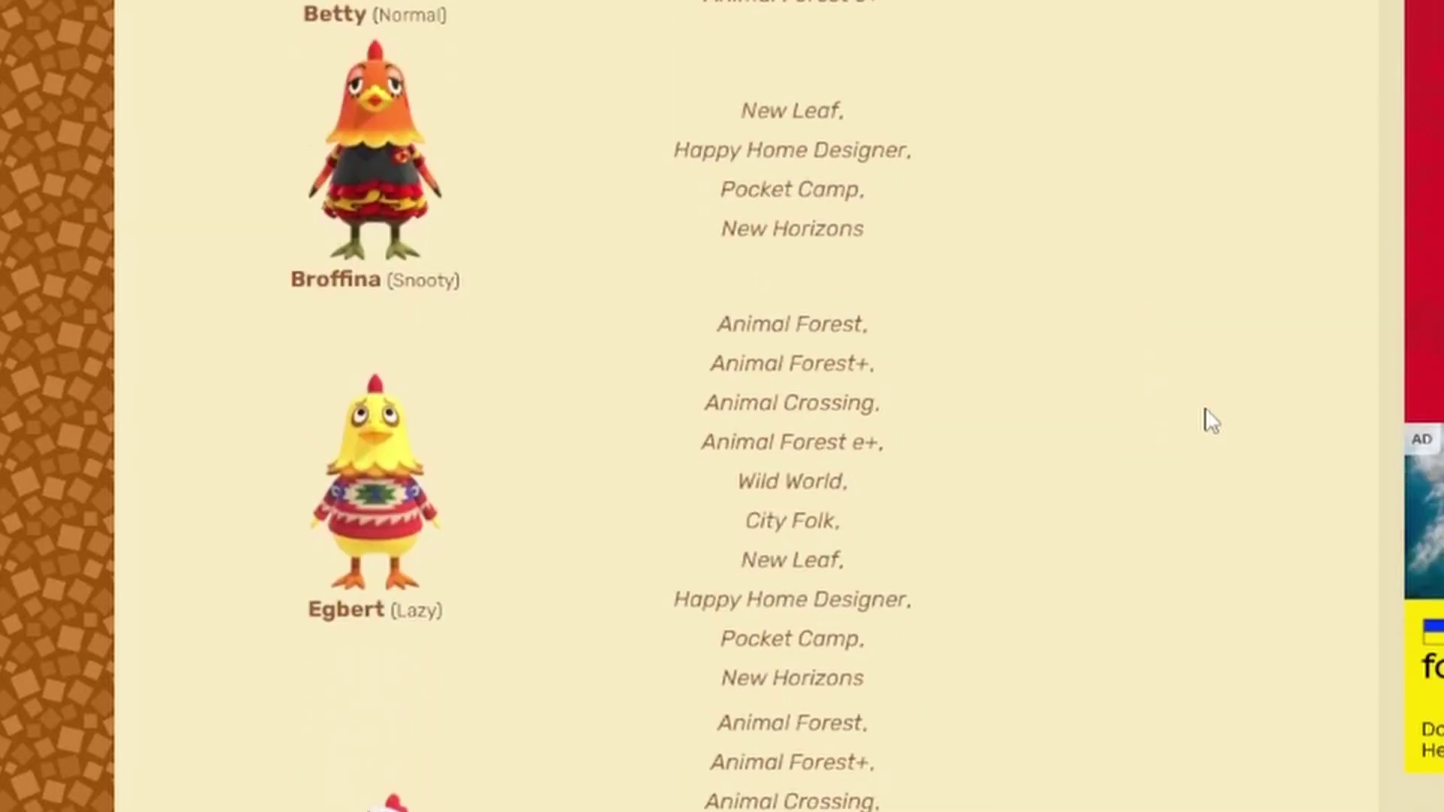
scroll(1211, 421, "down", 4)
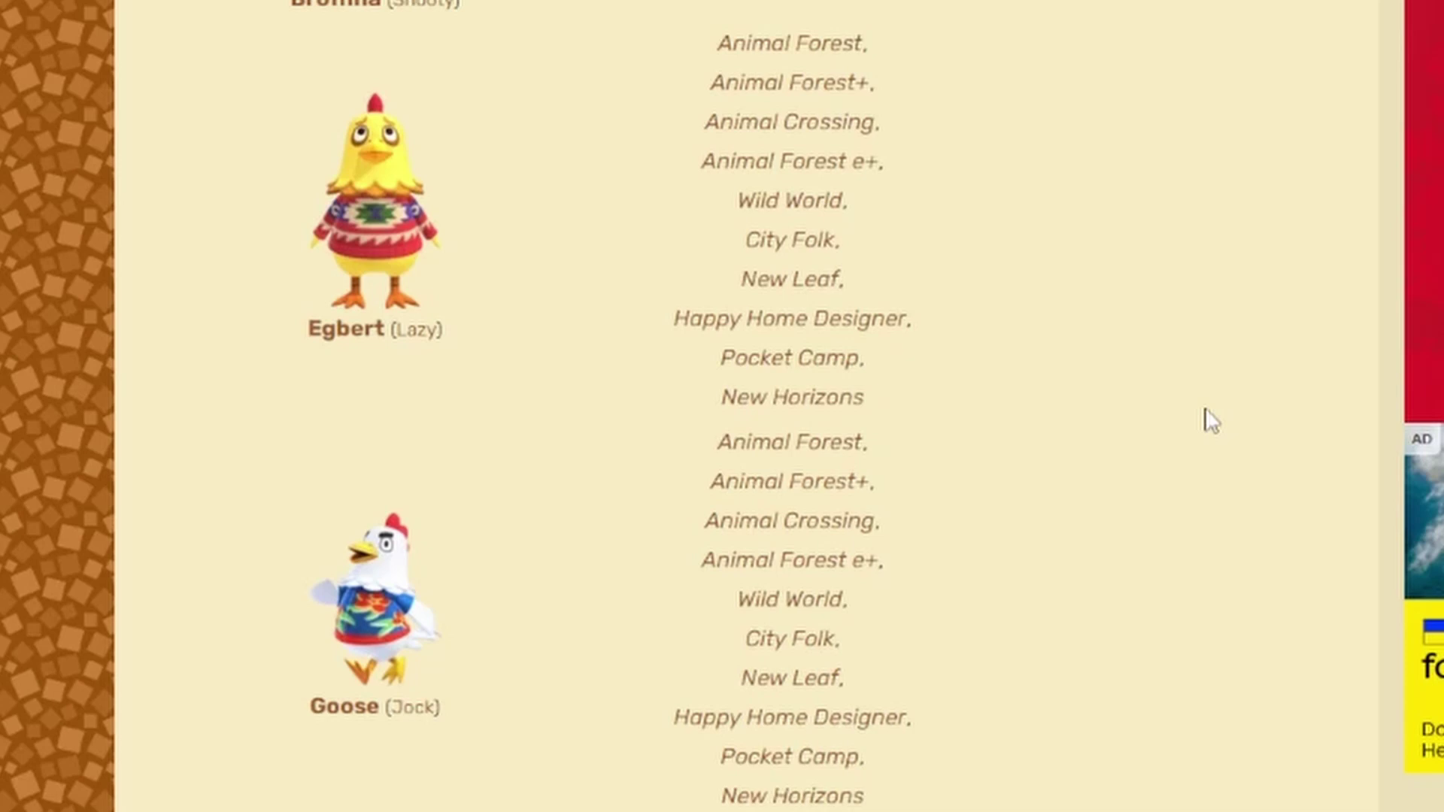
scroll(1211, 421, "down", 9)
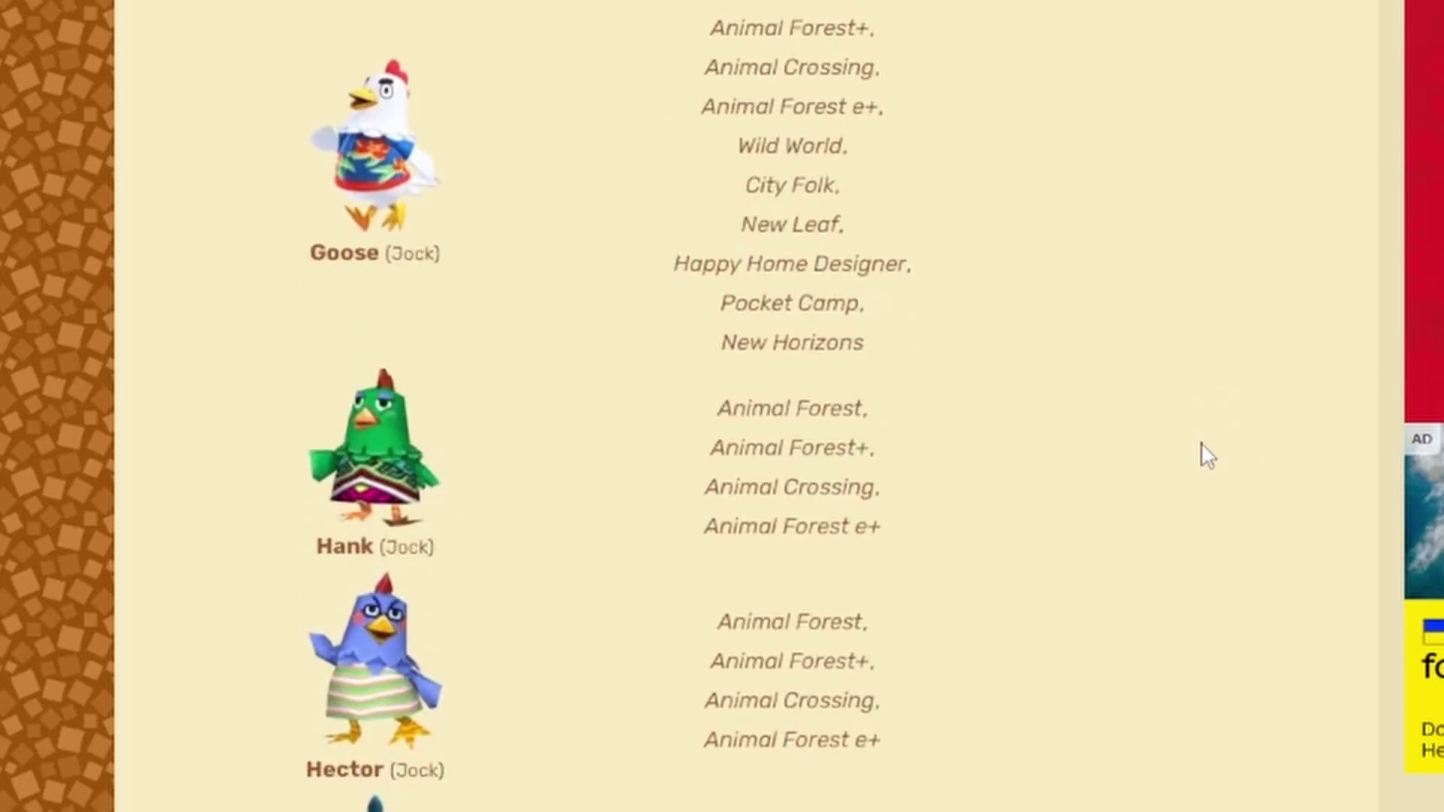
scroll(1203, 451, "down", 4)
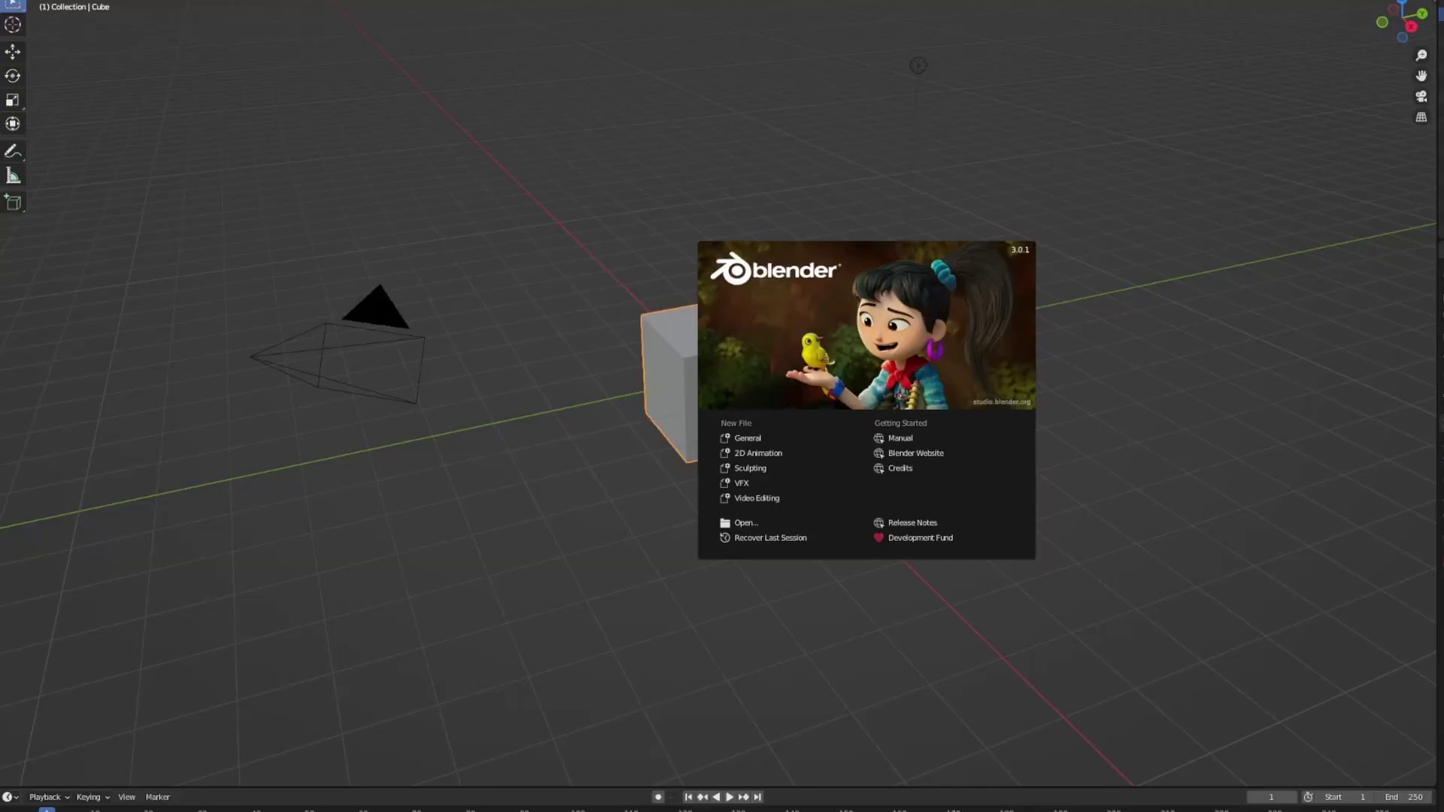
Delete the default cube and import NpcNmlChn00.dae from Desktop\Youtube Videos\New Villager CHICKEN
left_click(808, 442)
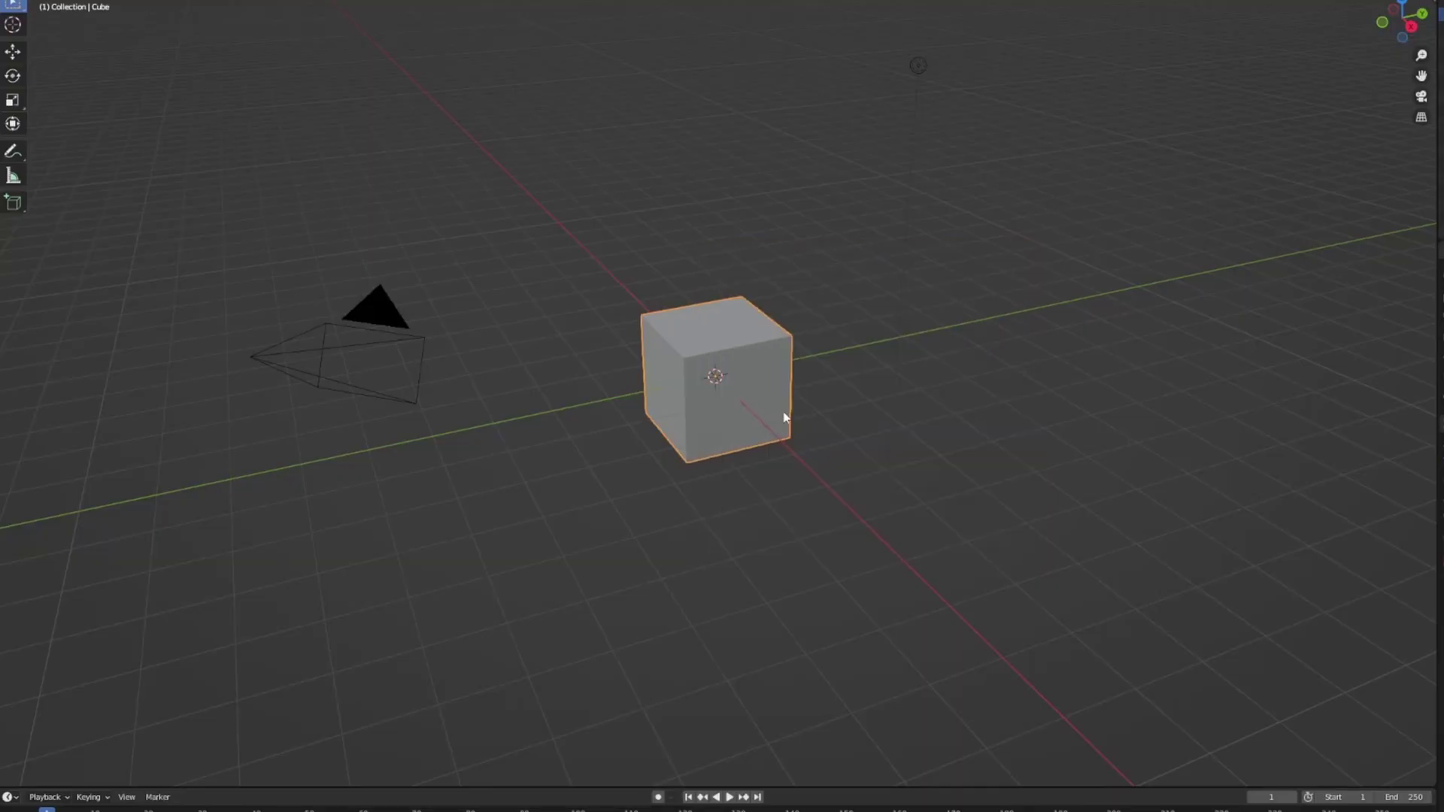
key("Delete")
left_click(23, 2)
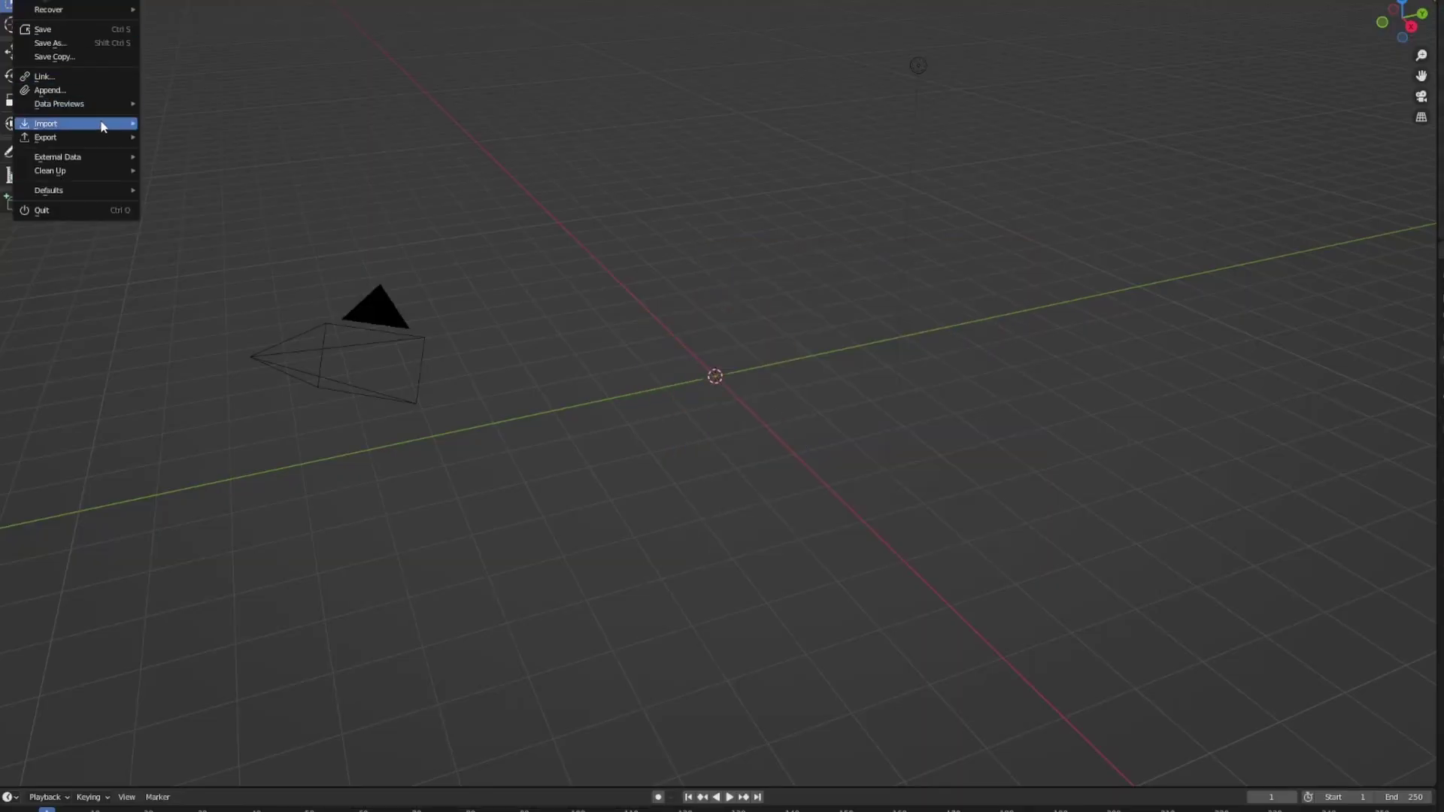
mouse_move(106, 124)
left_click(187, 128)
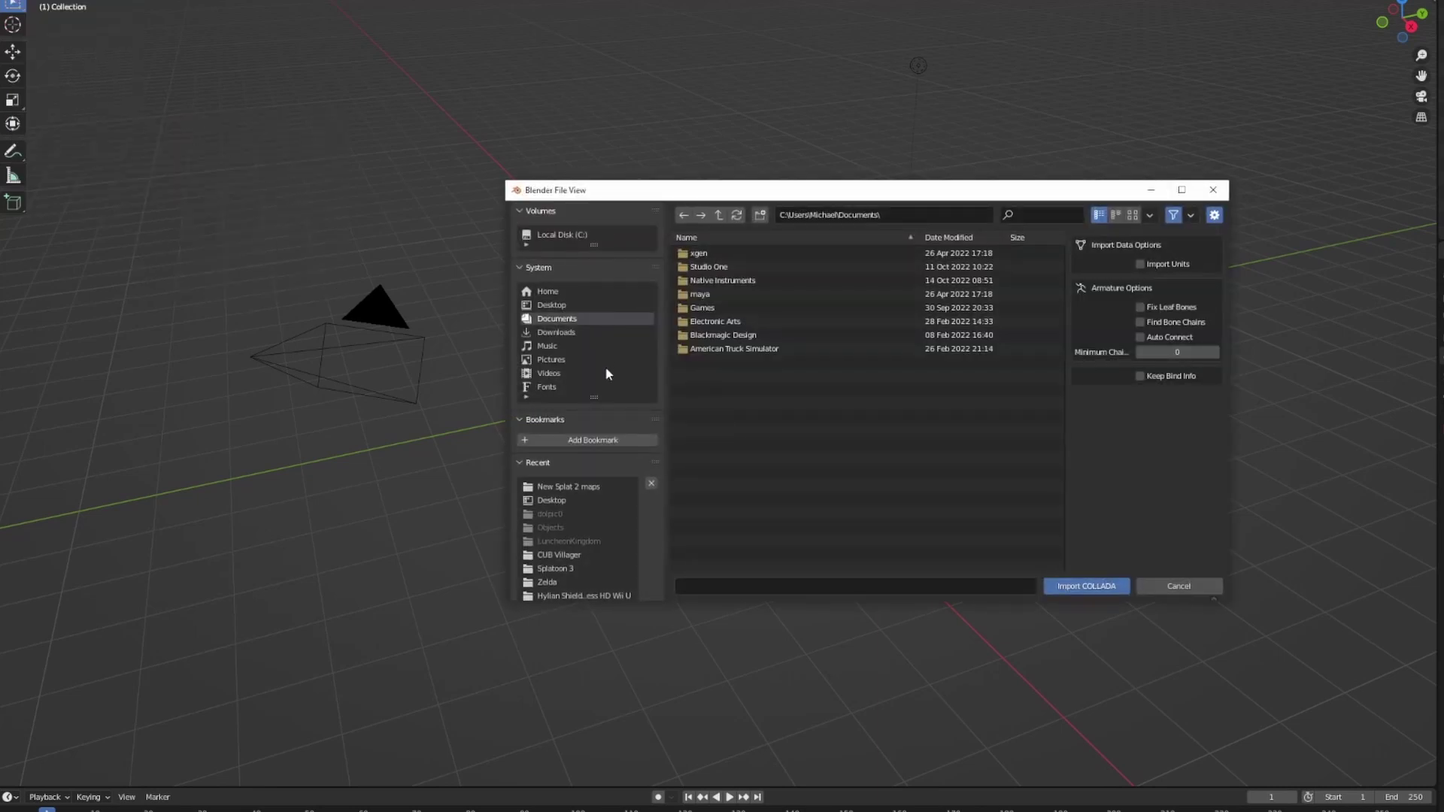
left_click(572, 305)
double_click(737, 411)
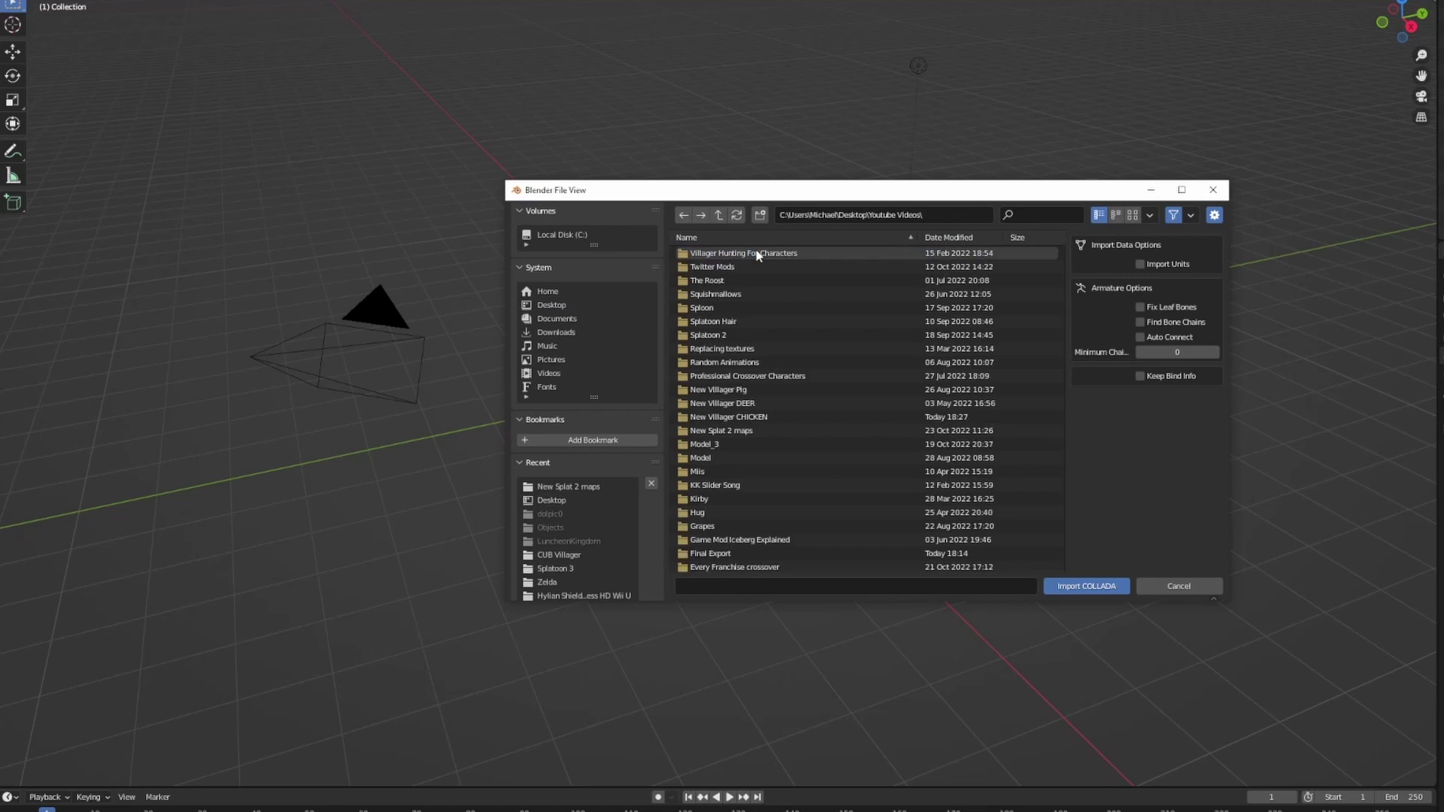
double_click(758, 416)
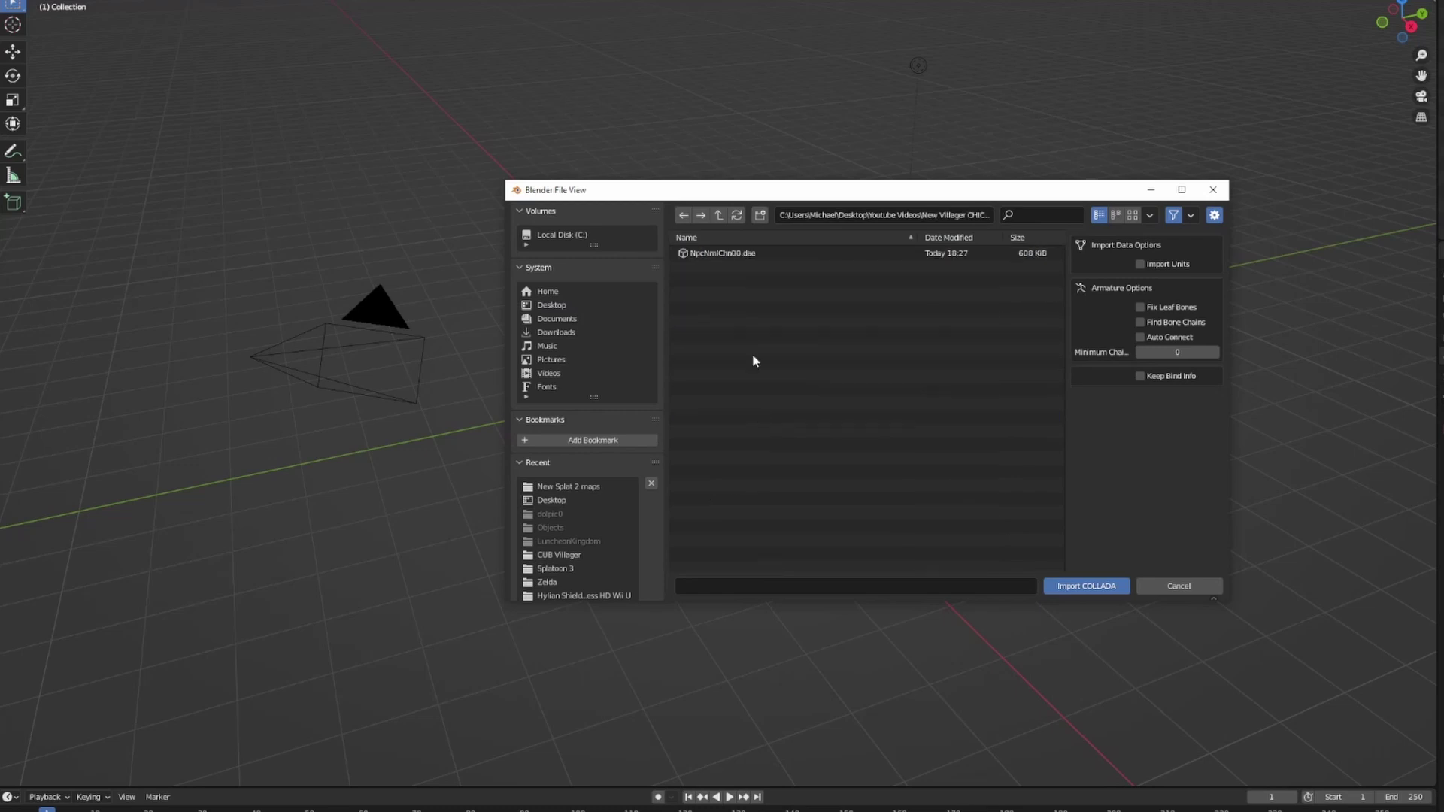
double_click(748, 253)
Inspect the imported chicken from the front and from an angled view
left_click_drag(1400, 22, 1388, 29)
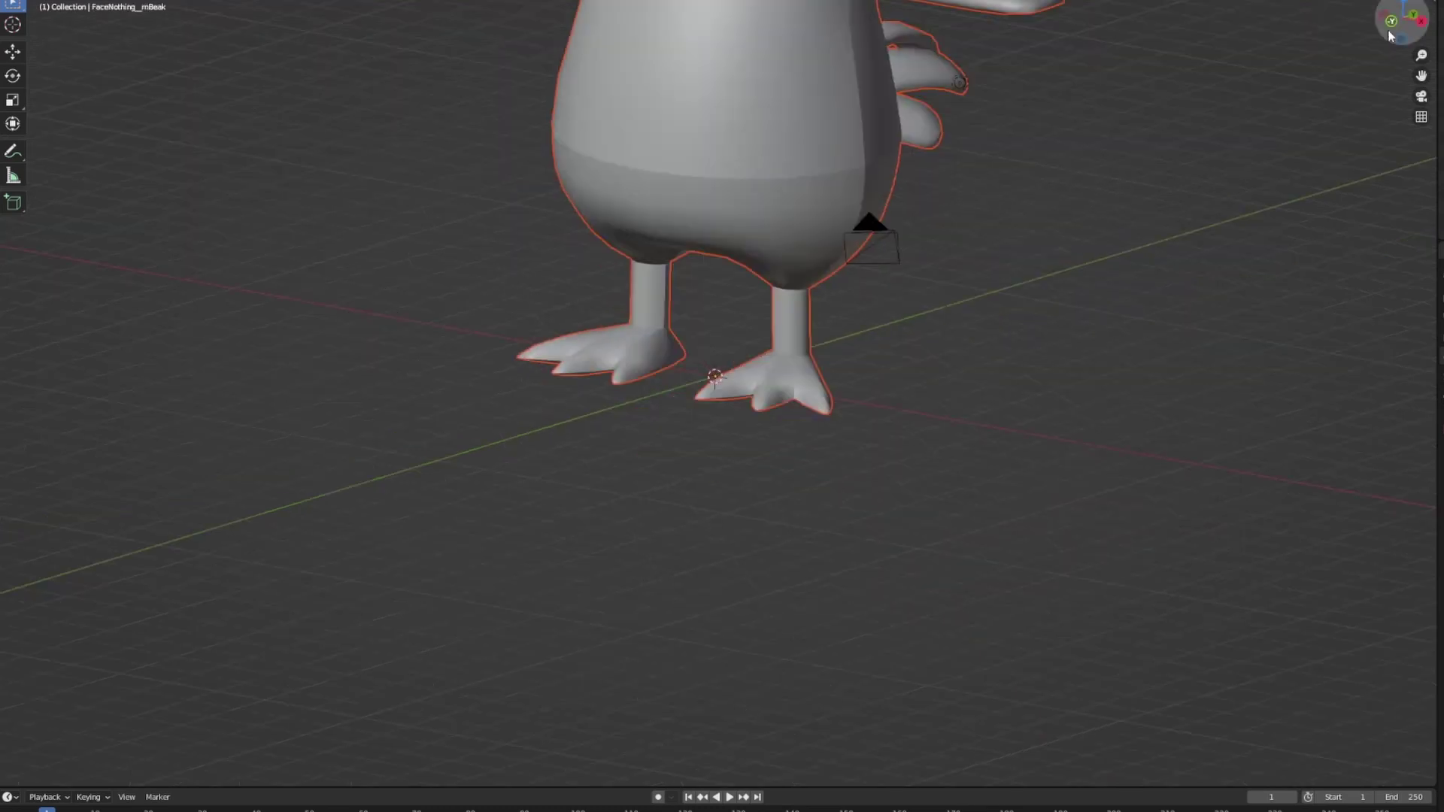
left_click(1387, 29)
scroll(1054, 150, "up", 5, "shift")
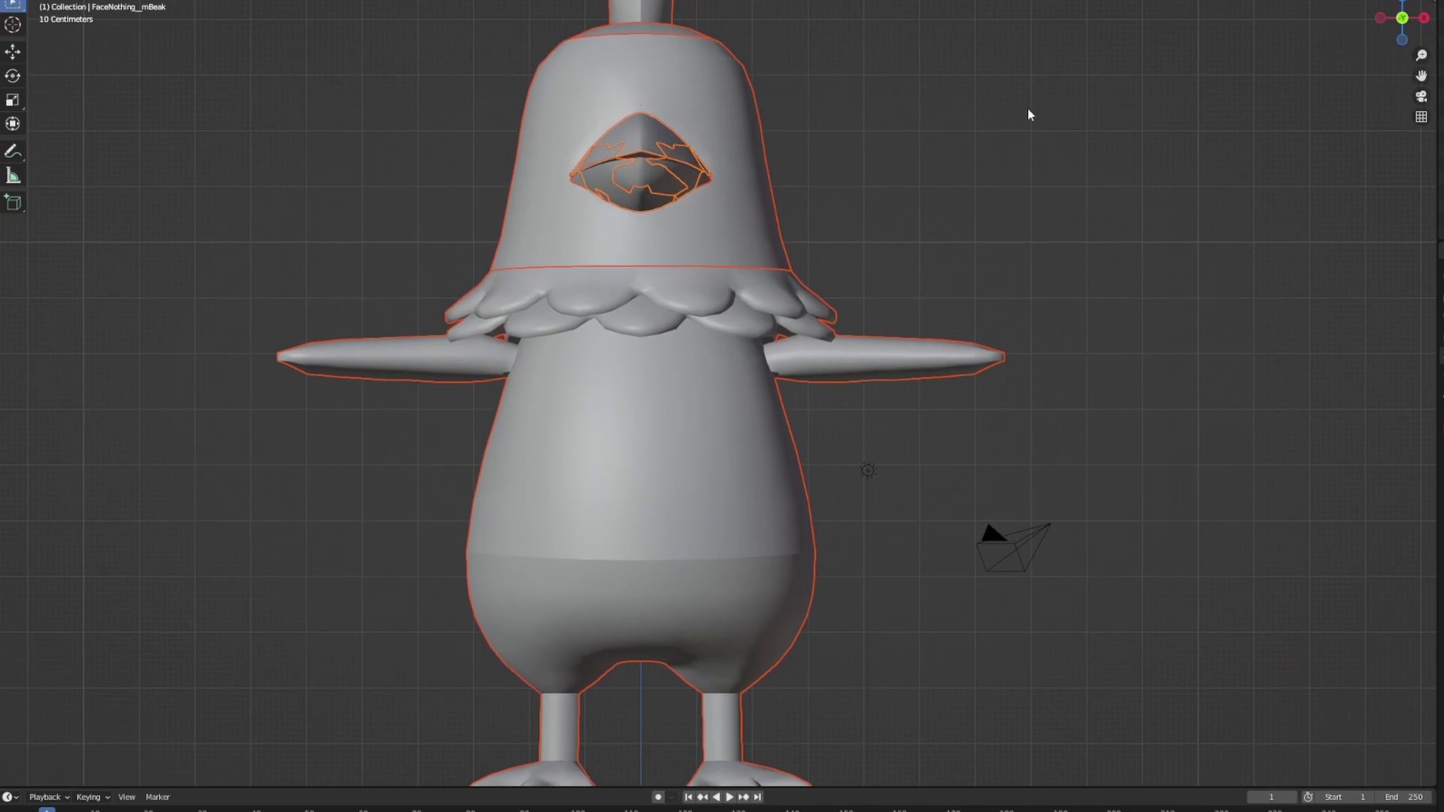
left_click(1179, 87)
scroll(1112, 122, "down", 3)
middle_click_drag(1112, 122, 902, 301)
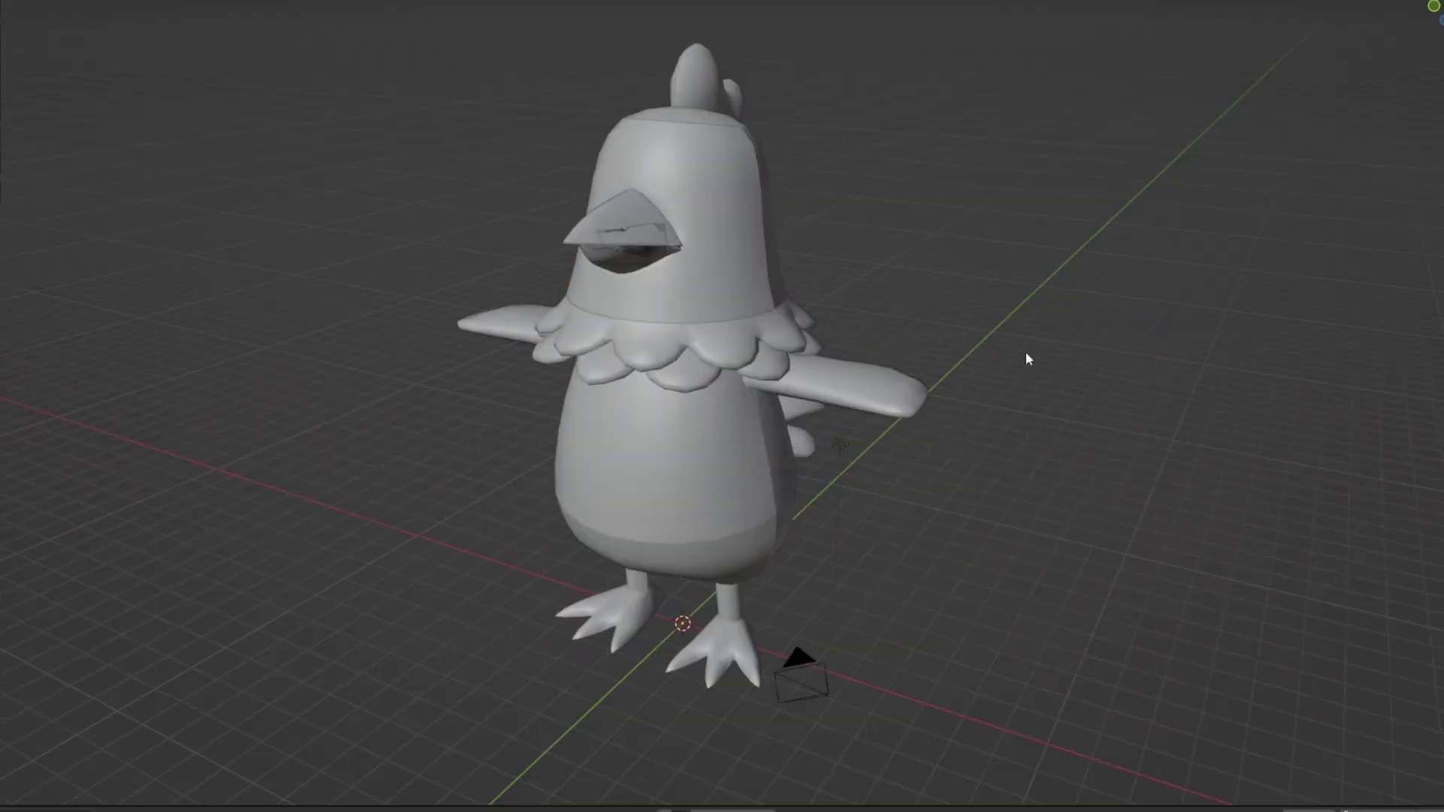
scroll(1025, 354, "up", 2)
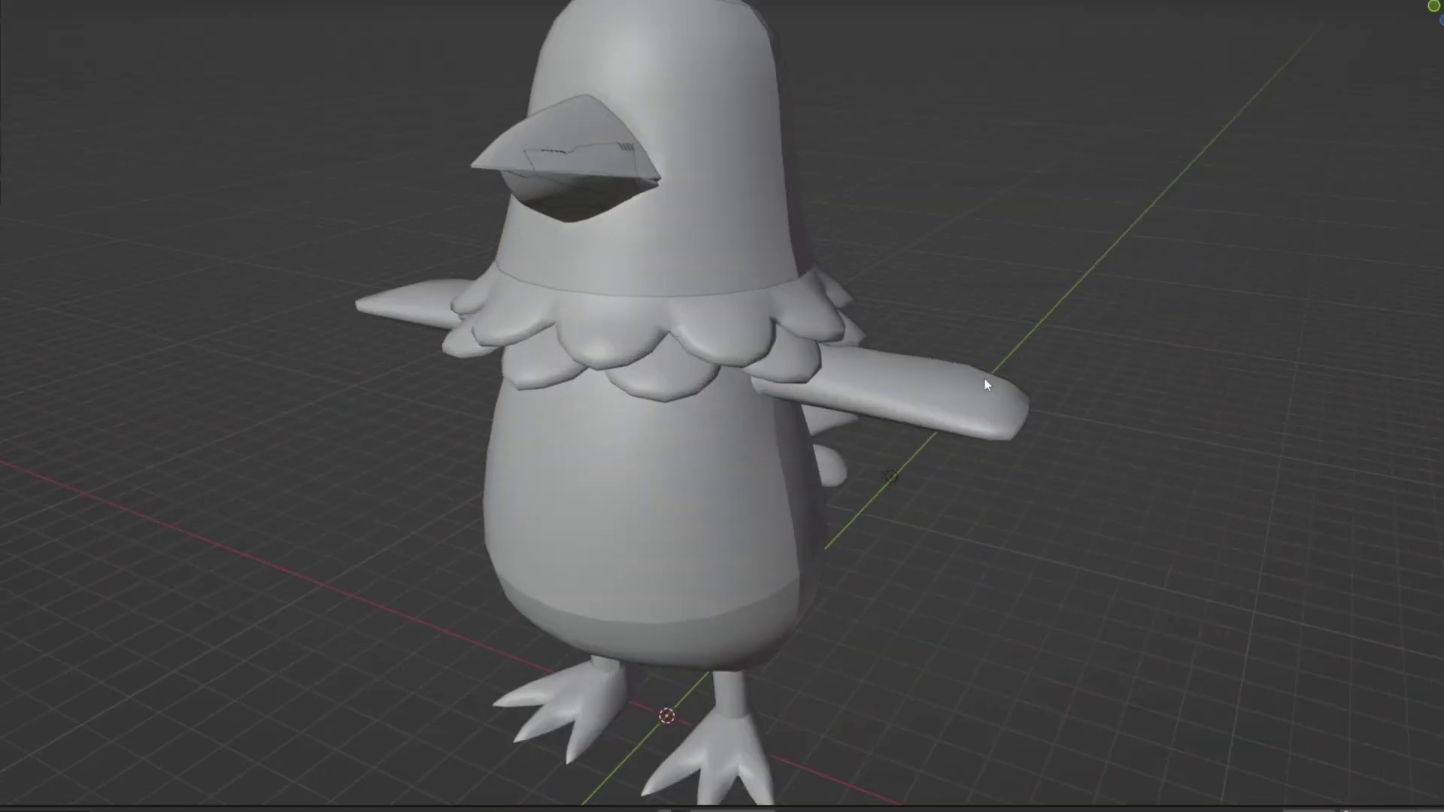
middle_click_drag(341, 513, 500, 414)
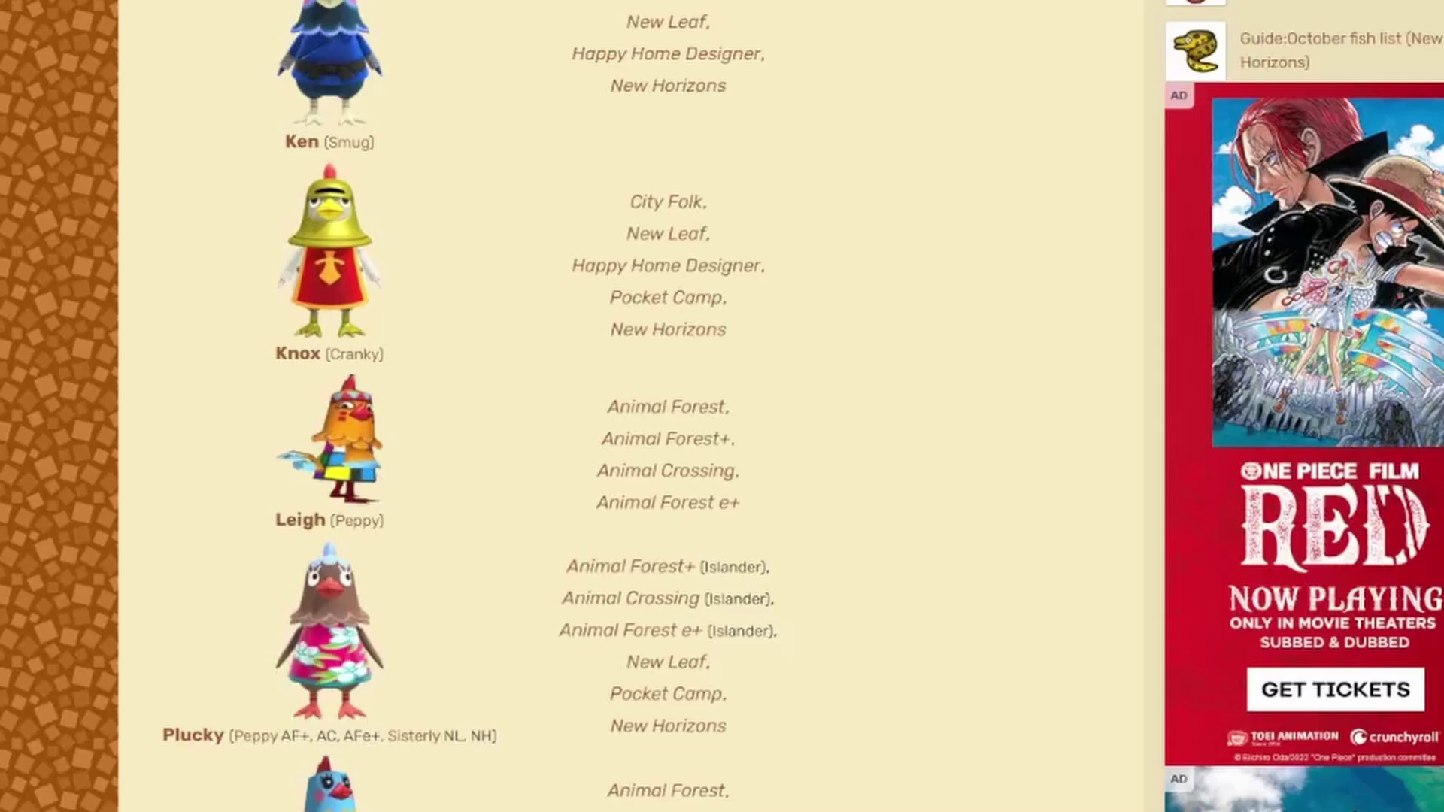
Scroll the Nookipedia chicken list up, then back down to Ken, Knox, Leigh and Plucky
scroll(1028, 499, "up", 15)
scroll(1029, 526, "up", 6)
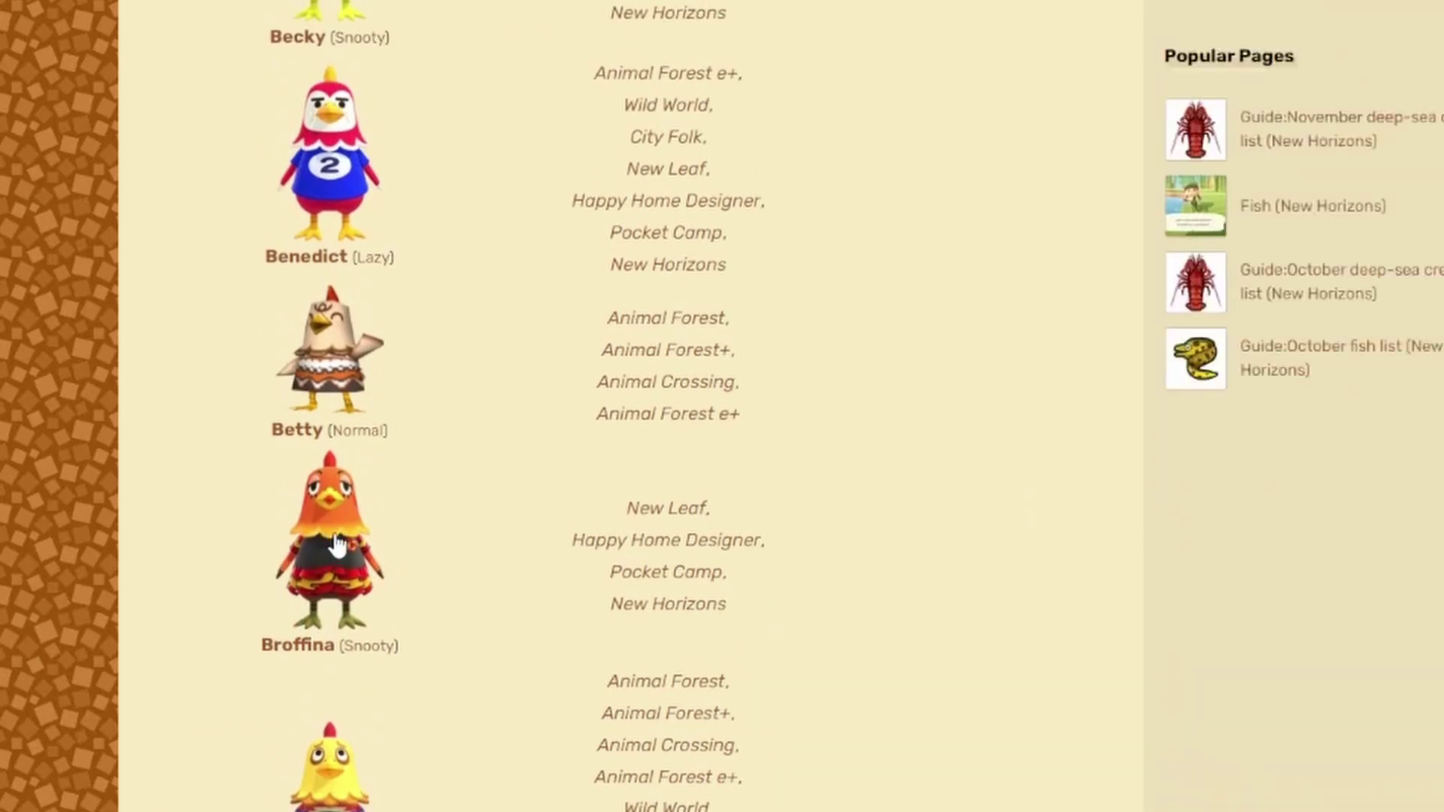
scroll(429, 576, "down", 18)
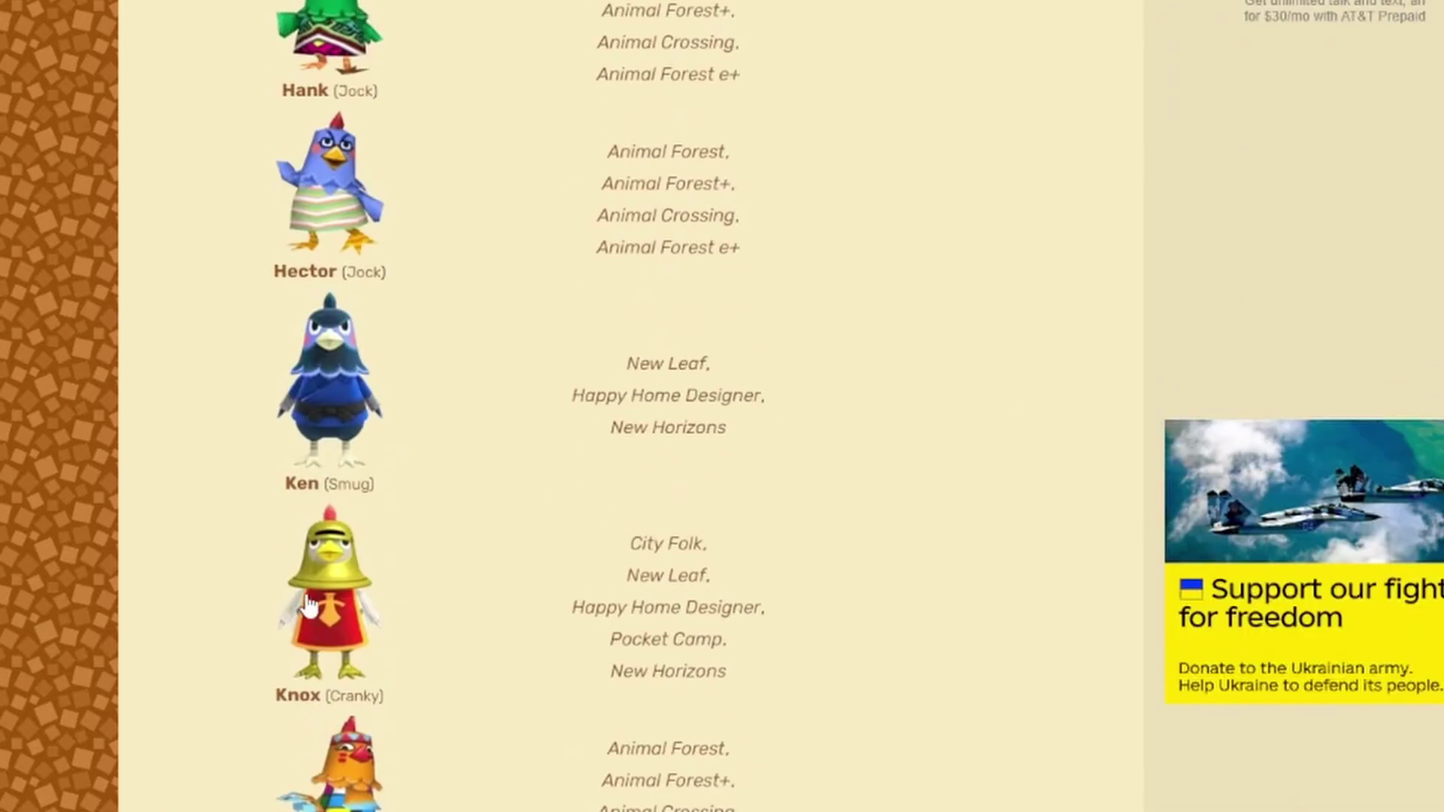
scroll(825, 567, "down", 5)
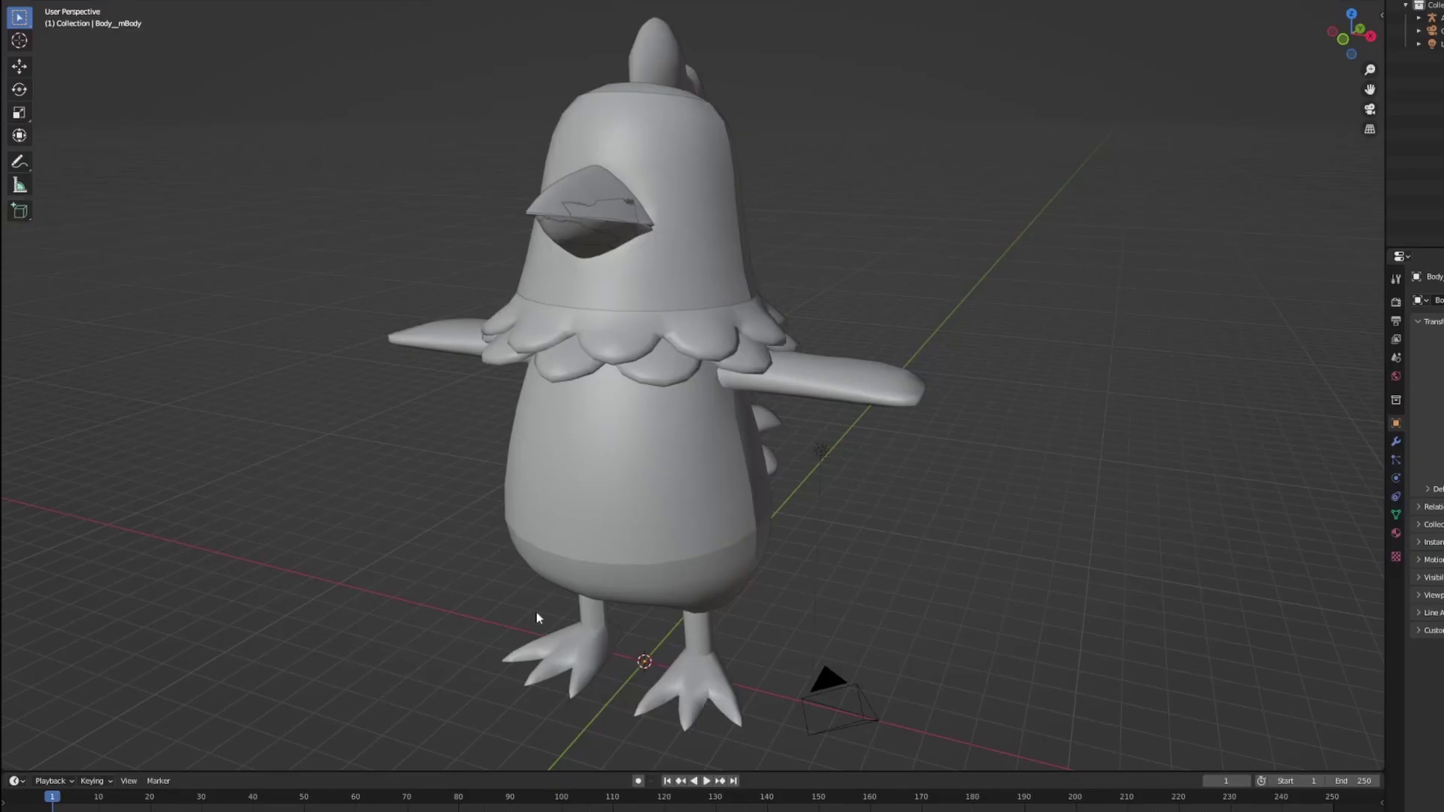
Paint the first two chest collar petals blue and magenta
scroll(536, 617, "down", 3)
mouse_move(536, 617)
middle_mouse_down()
mouse_move(476, 631)
mouse_move(549, 629)
middle_mouse_up()
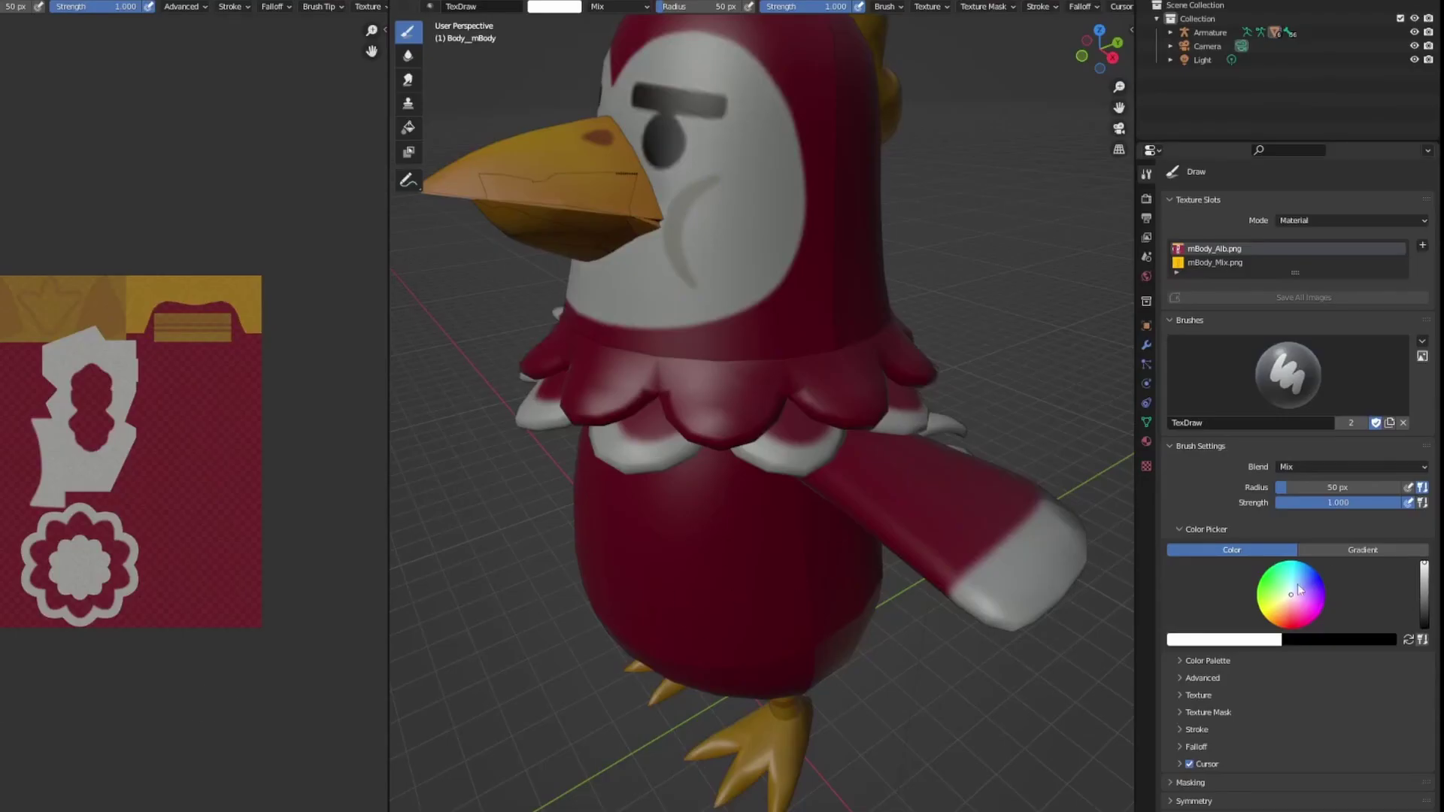
left_click_drag(1297, 584, 1324, 584)
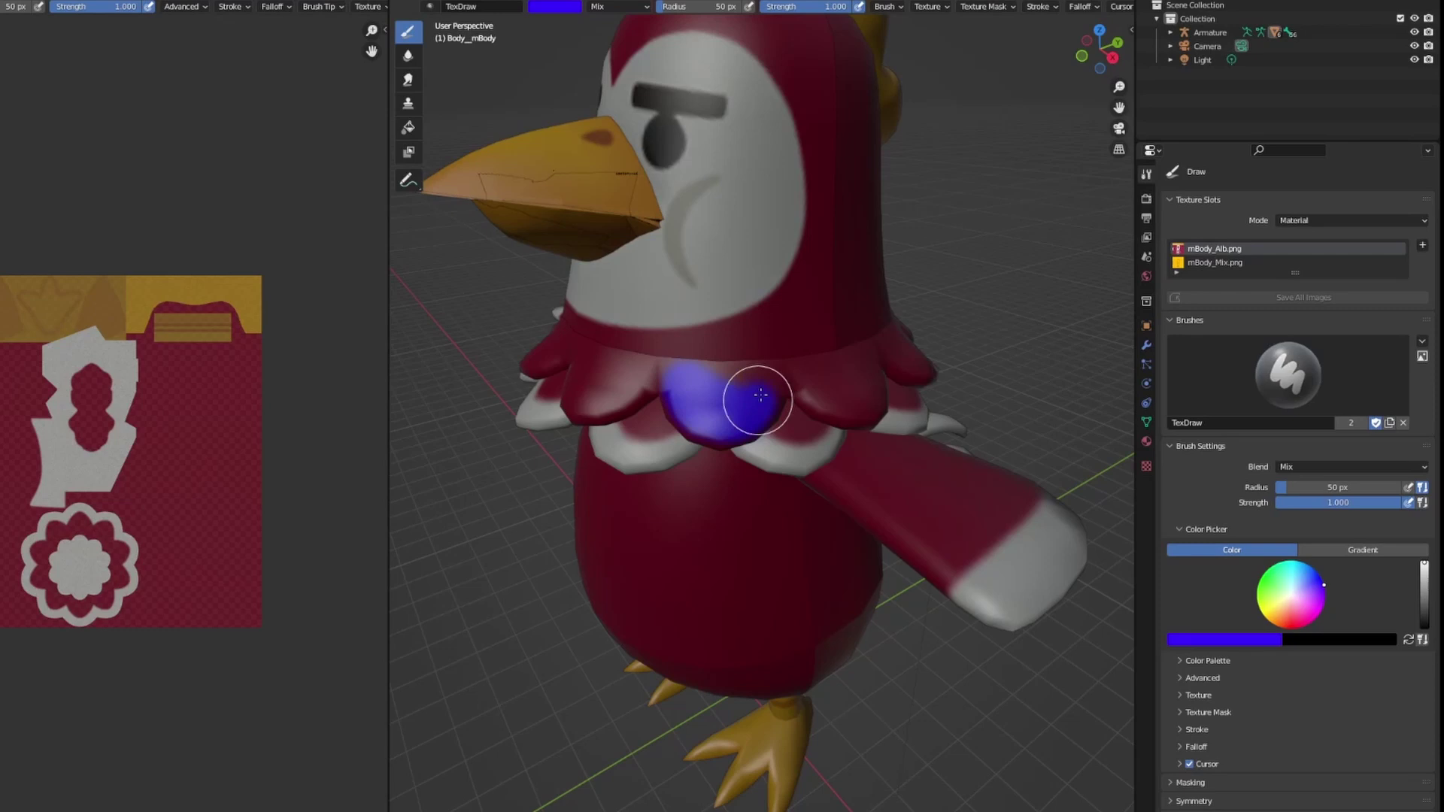
left_click_drag(702, 381, 726, 386)
left_click_drag(1299, 590, 1322, 607)
mouse_move(806, 381)
left_mouse_down()
mouse_move(866, 400)
mouse_move(865, 363)
mouse_move(832, 361)
left_mouse_up()
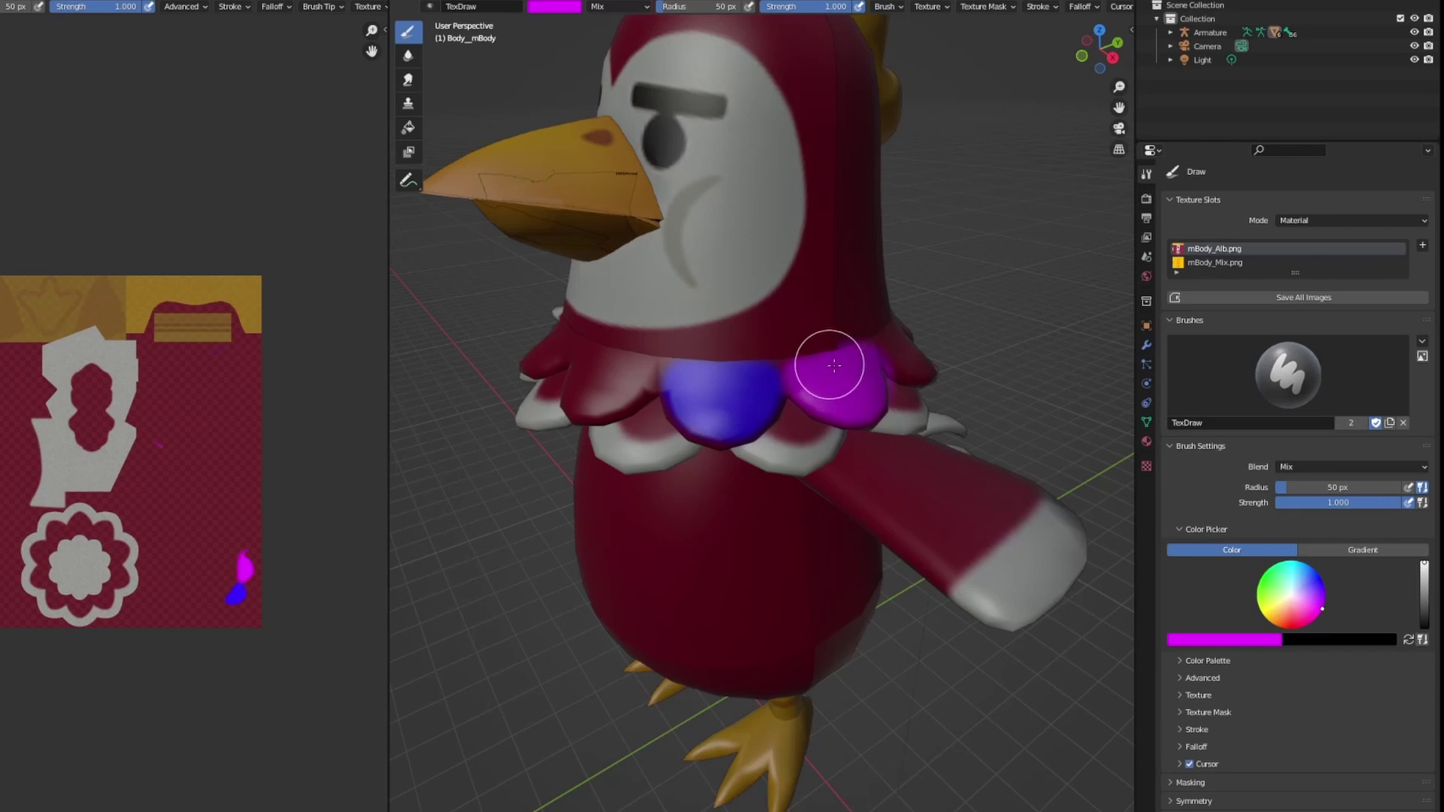
Paint the next collar petals red and yellow, and switch the paint colour to green
middle_click_drag(832, 361, 1070, 477)
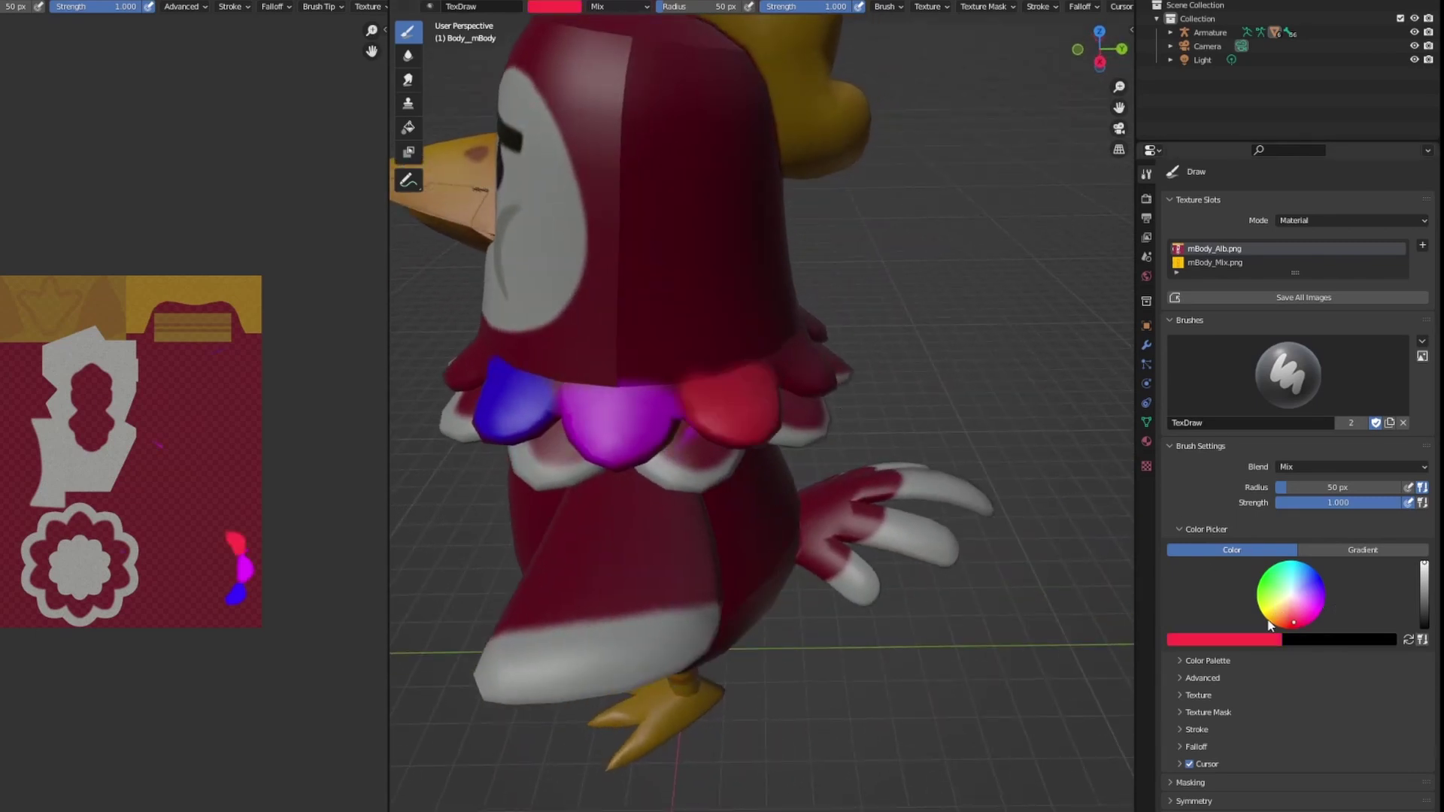
left_click(1270, 616)
middle_click_drag(763, 365, 645, 364)
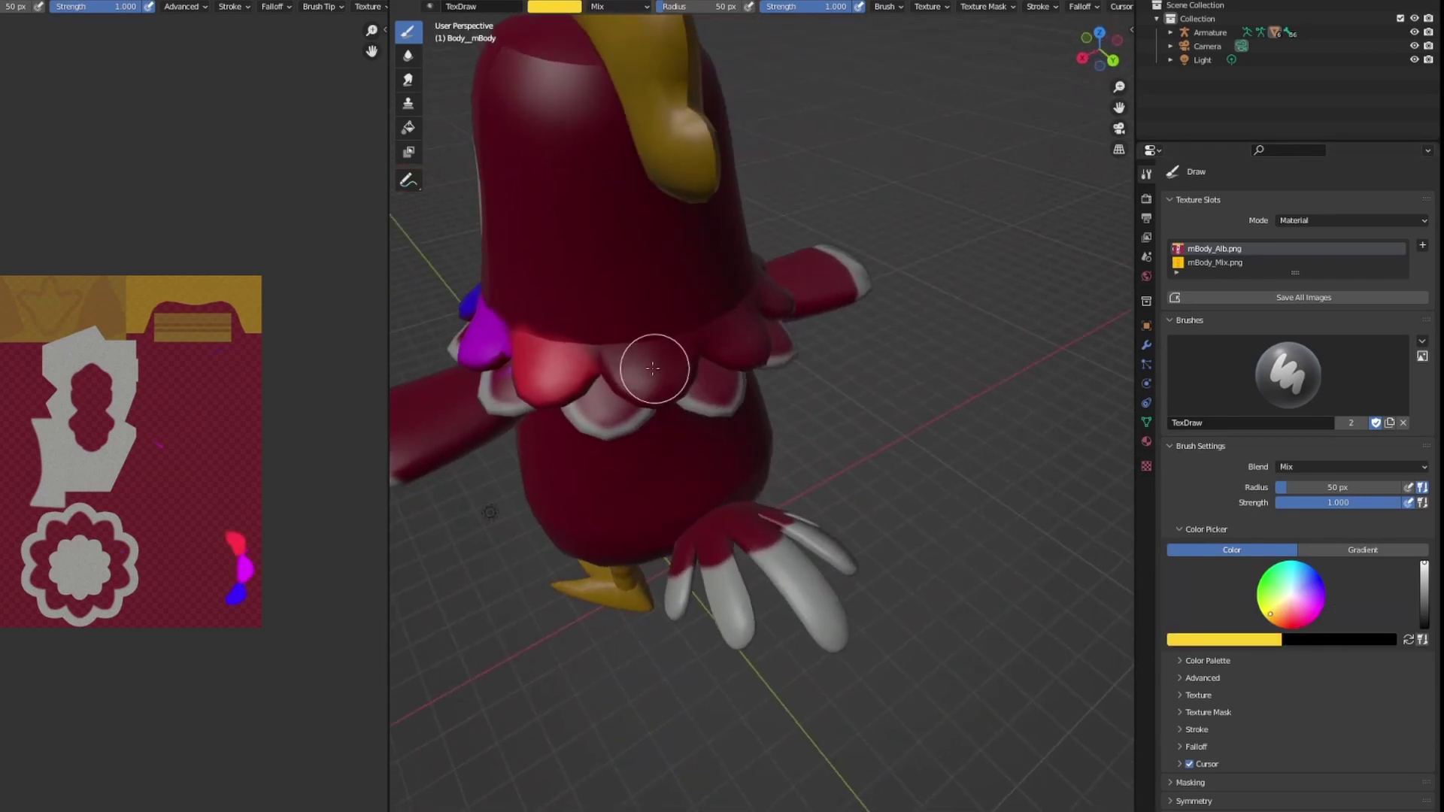
mouse_move(645, 364)
left_mouse_down()
mouse_move(629, 358)
mouse_move(660, 388)
mouse_move(682, 348)
left_mouse_up()
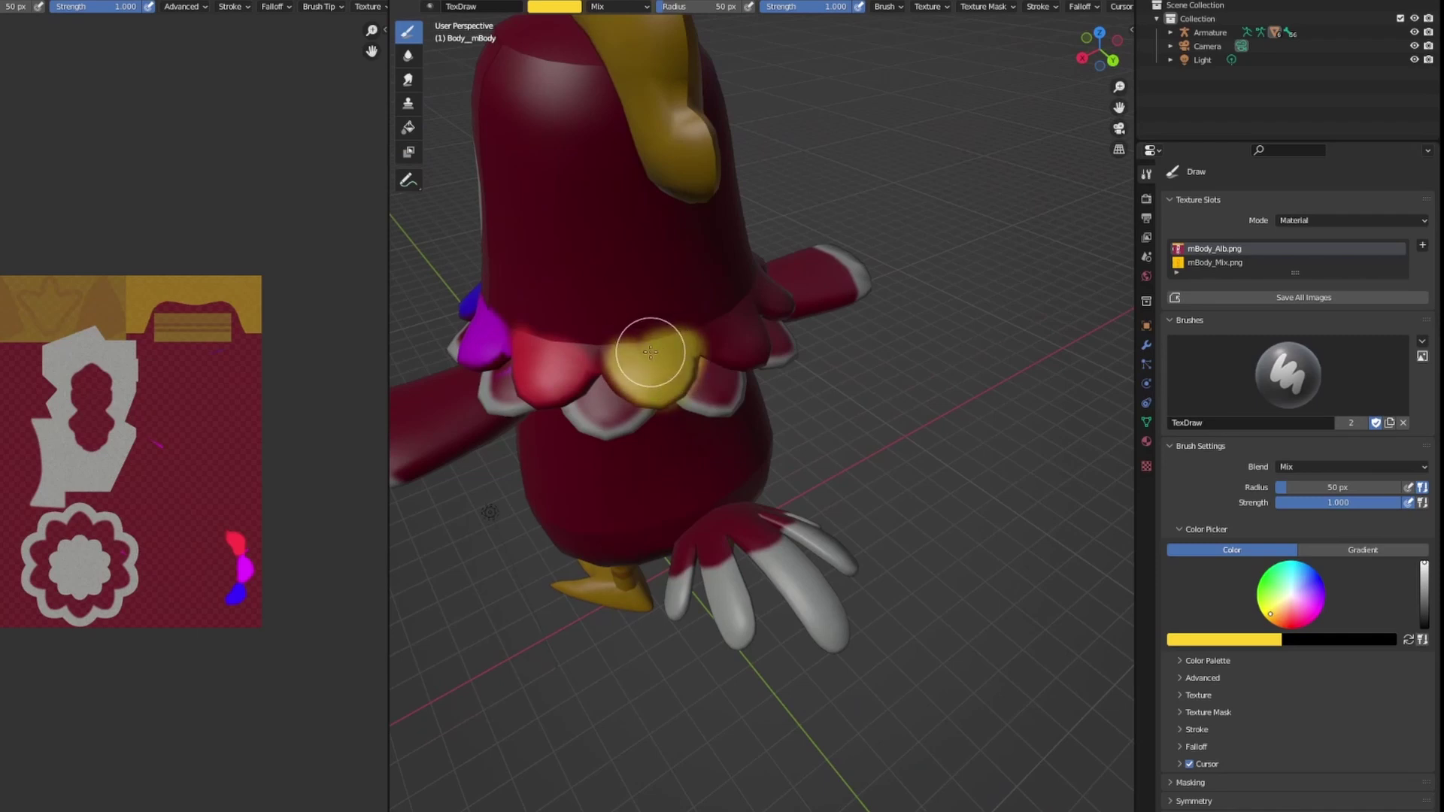
left_click(1261, 580)
middle_click_drag(989, 470, 740, 392)
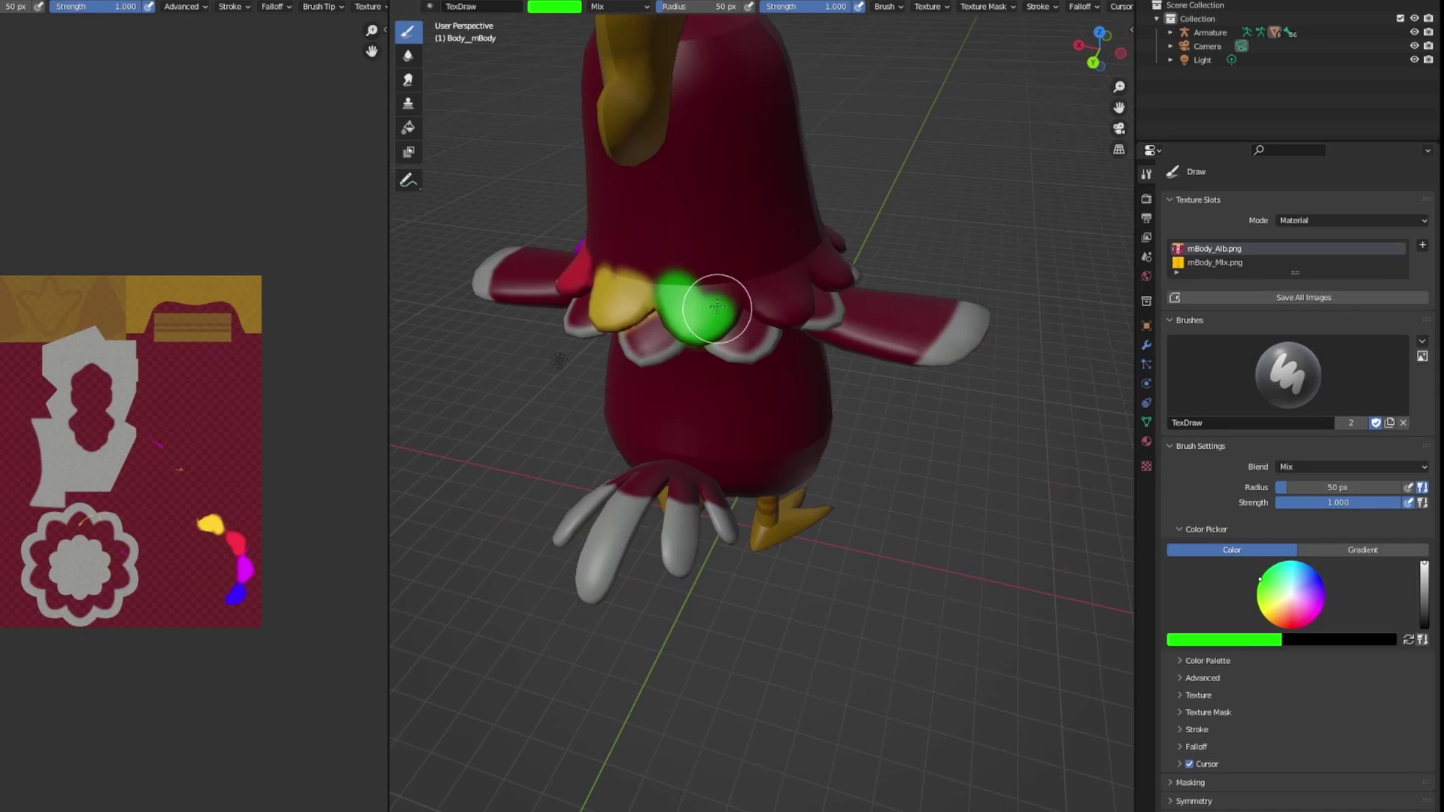
middle_click_drag(903, 399, 822, 396)
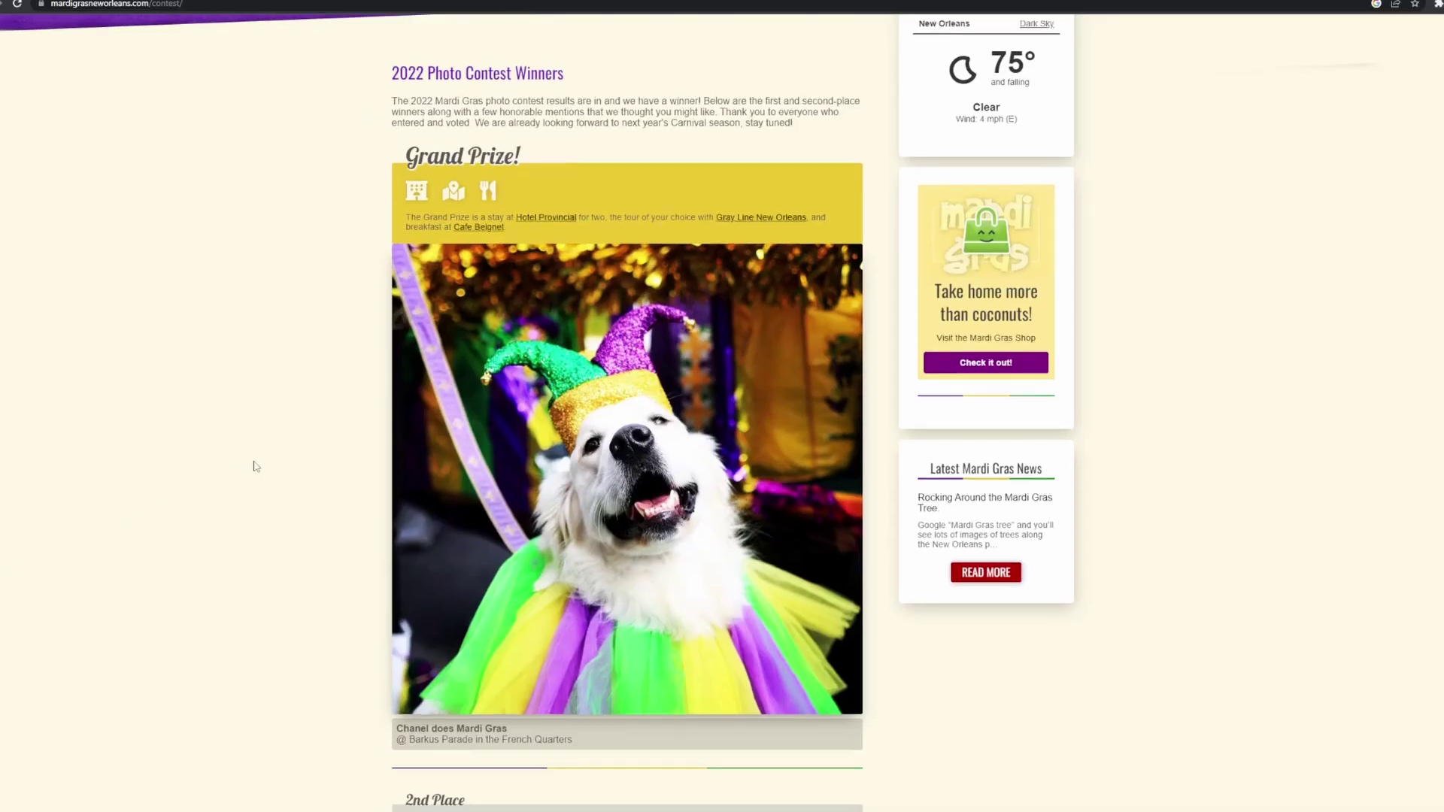
Scroll through the 2022 photo contest winners to the footer and back up to the Grand Prize dog photo
scroll(256, 467, "down", 9)
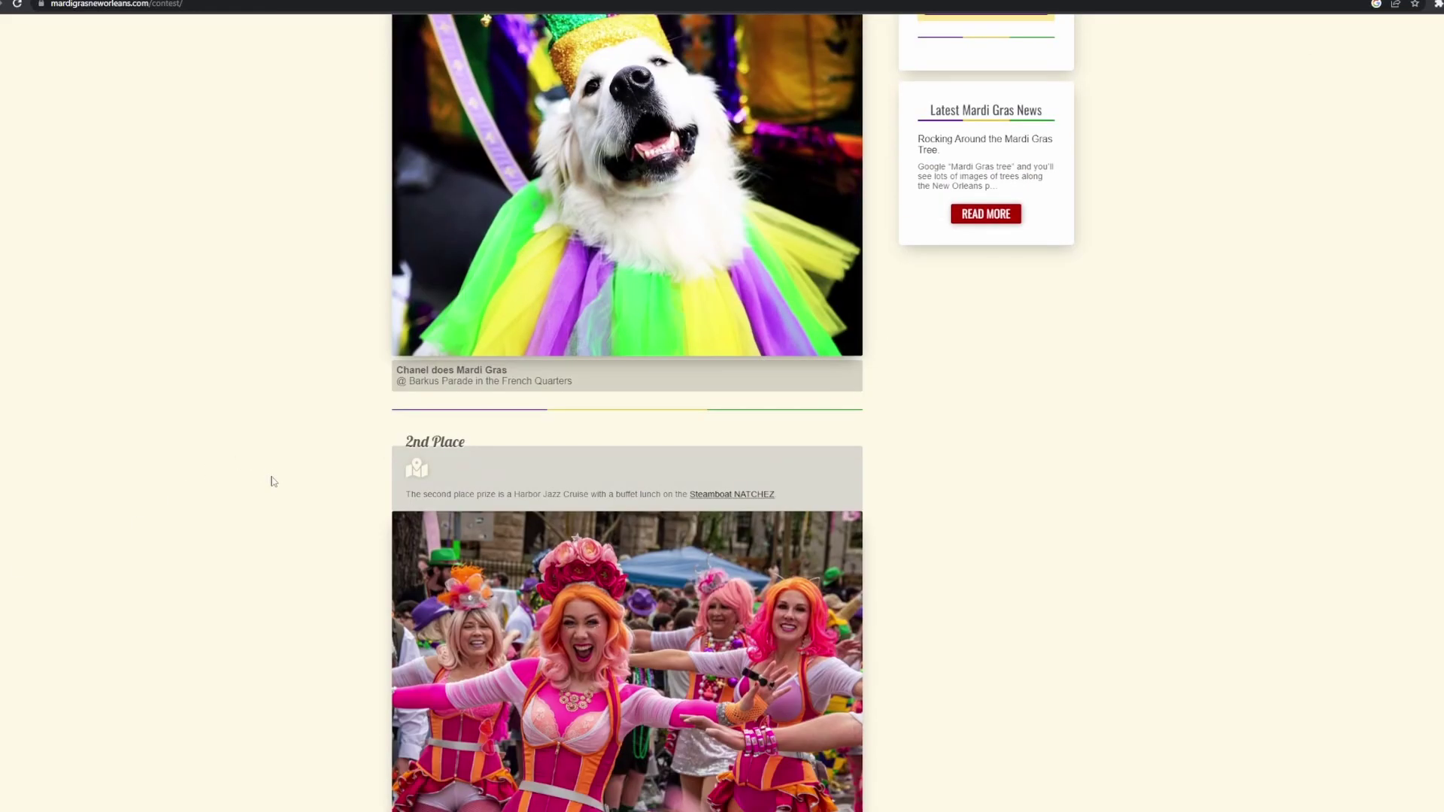
scroll(274, 482, "down", 12)
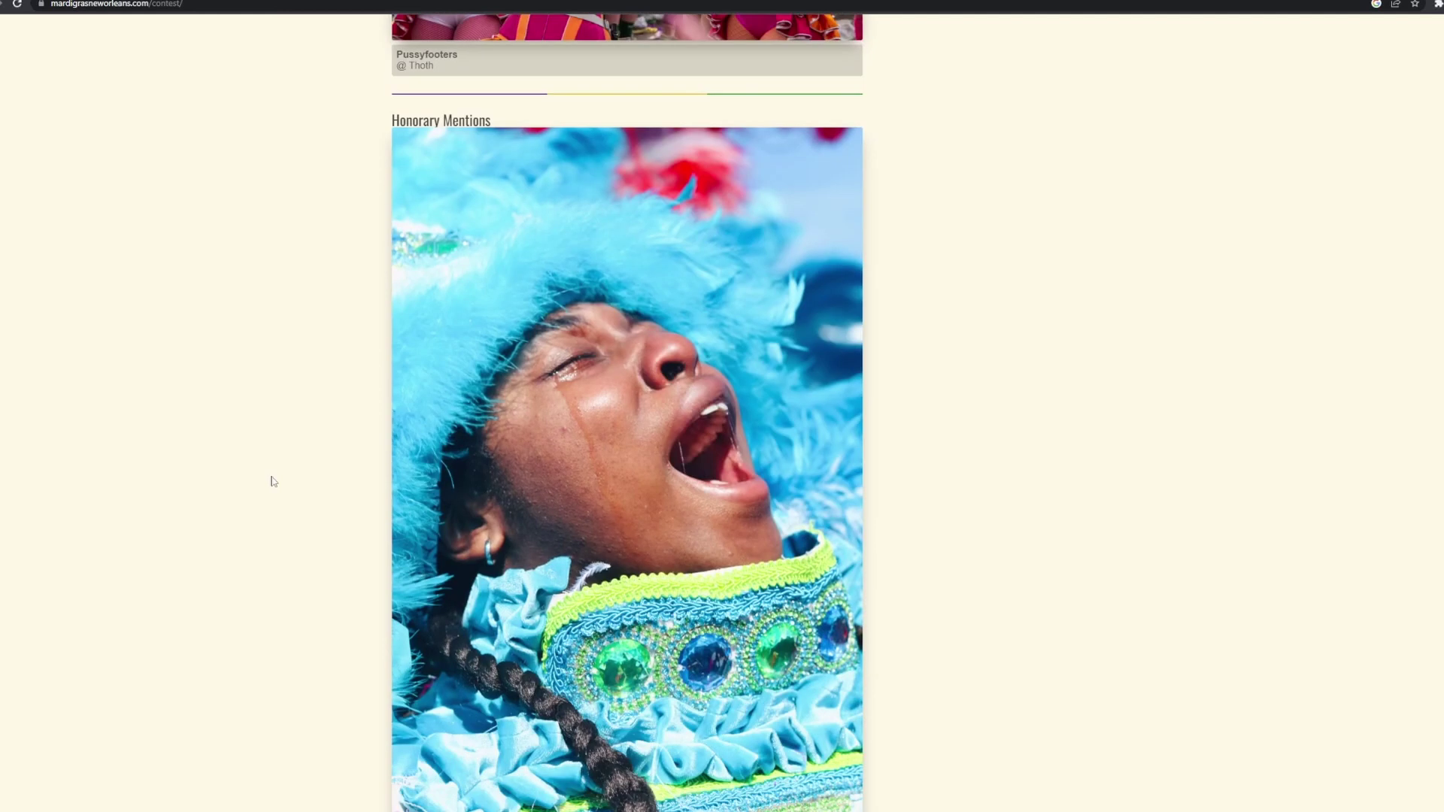
scroll(273, 484, "down", 9)
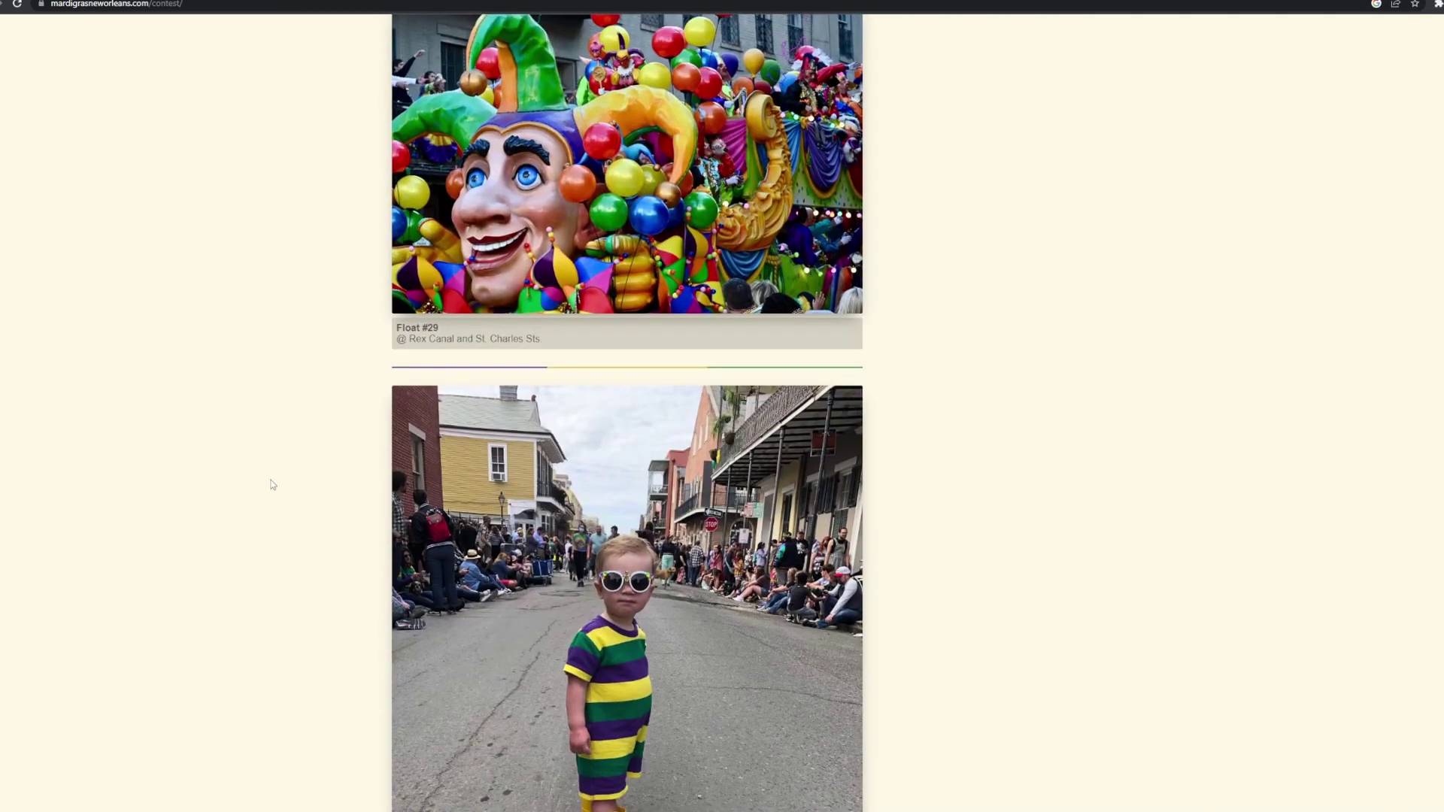
scroll(273, 485, "down", 4)
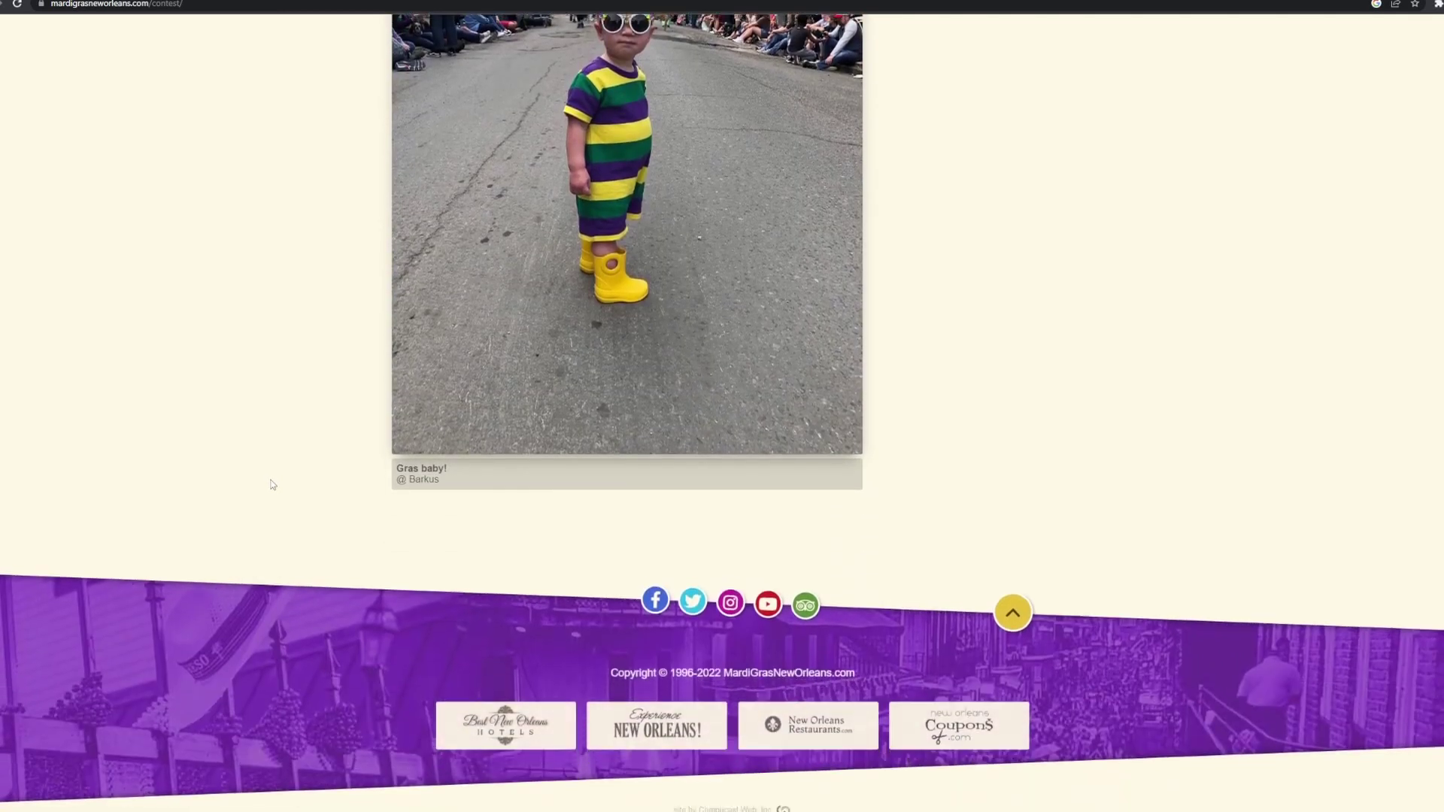
scroll(273, 485, "up", 6)
scroll(273, 485, "up", 15)
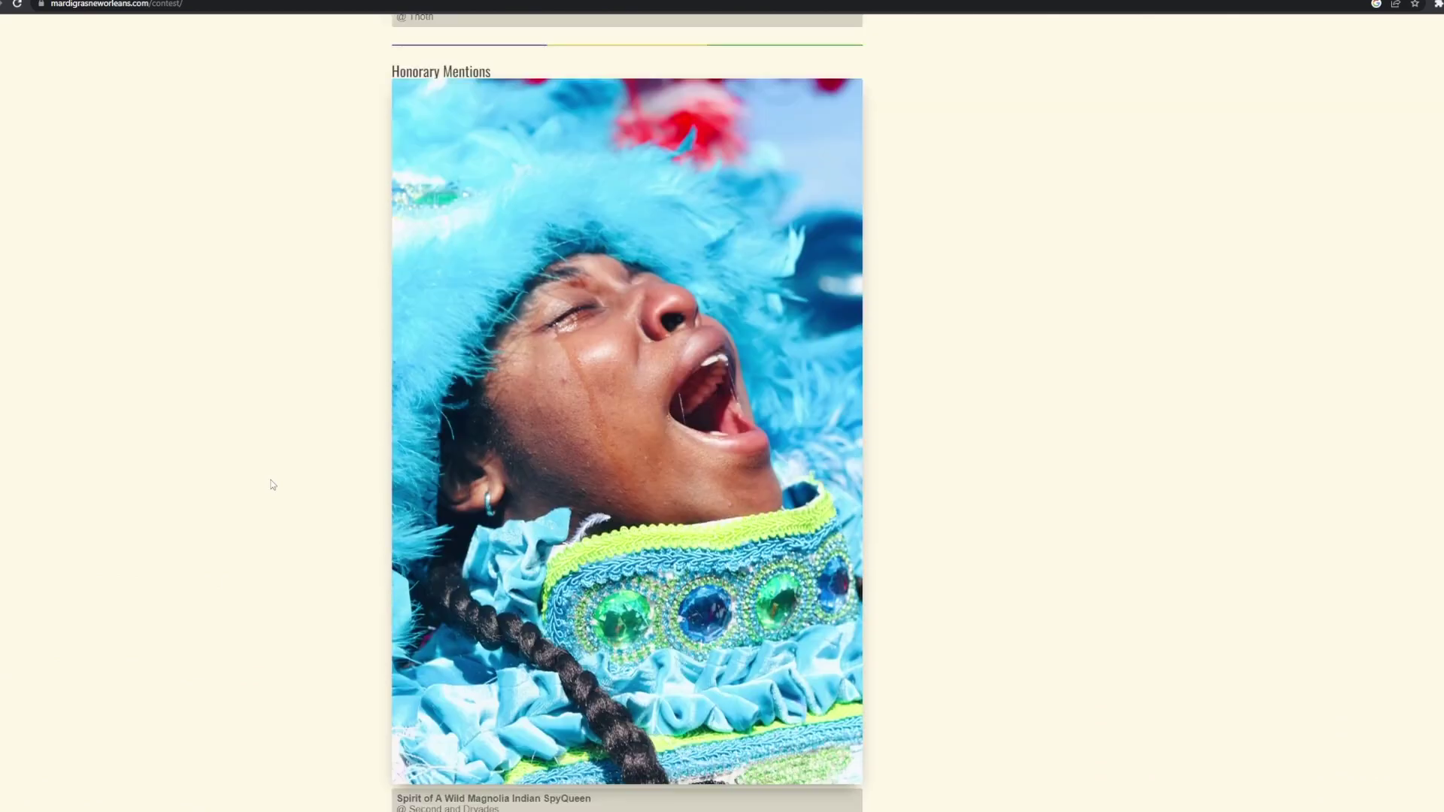
Browse the Mardi Gras parade image results and open the Krewe of Bacchus alligator float photo
scroll(273, 485, "up", 6)
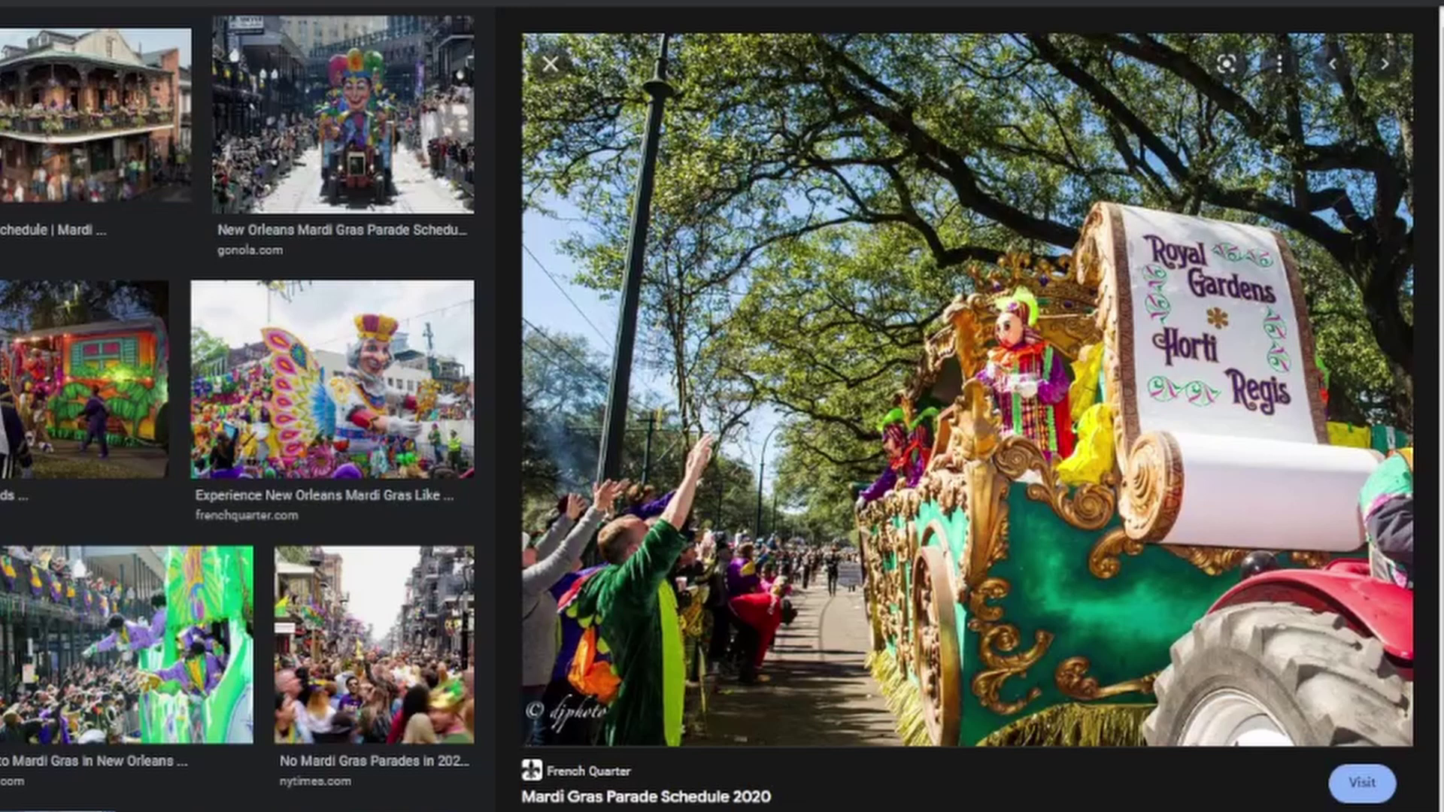
key("Right")
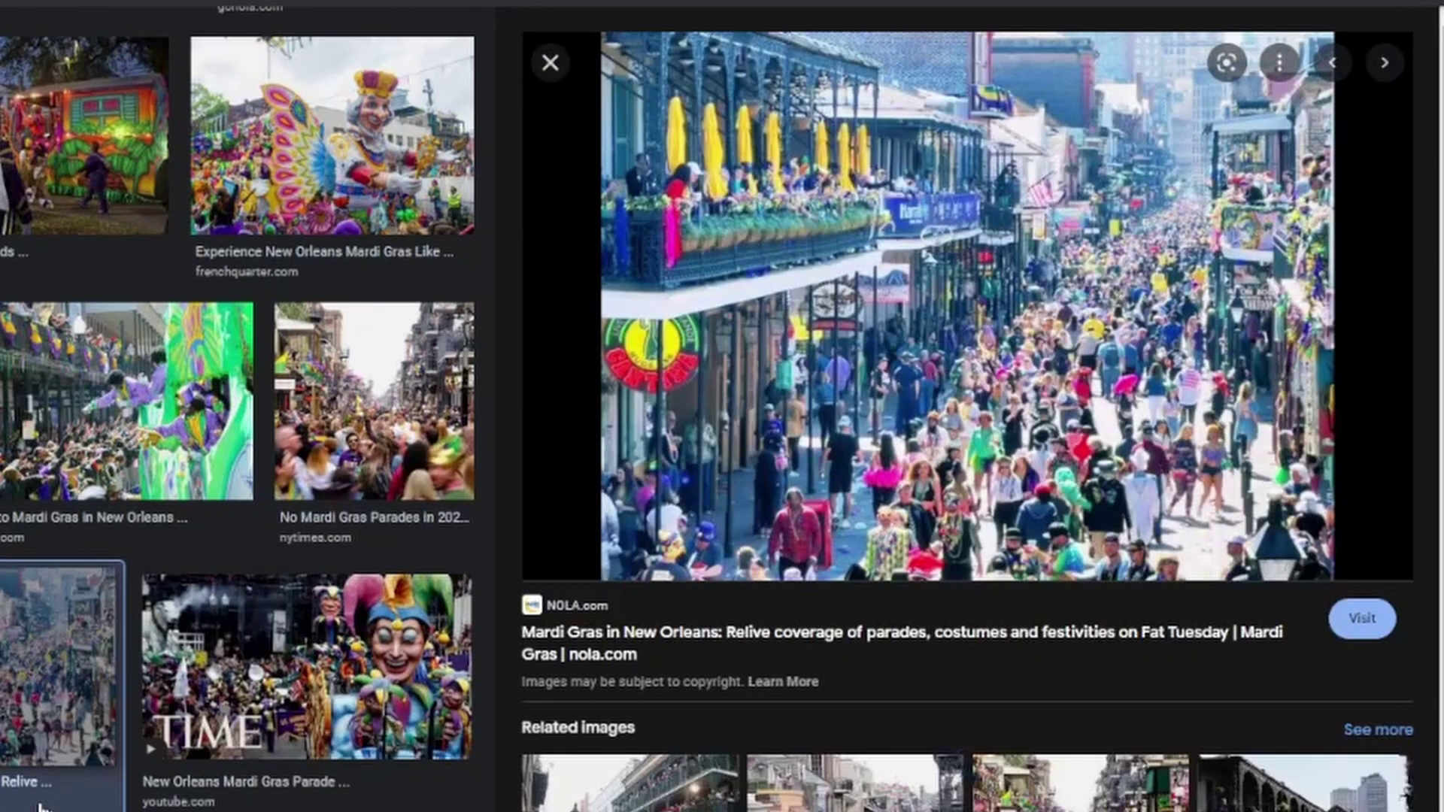
left_click(41, 807)
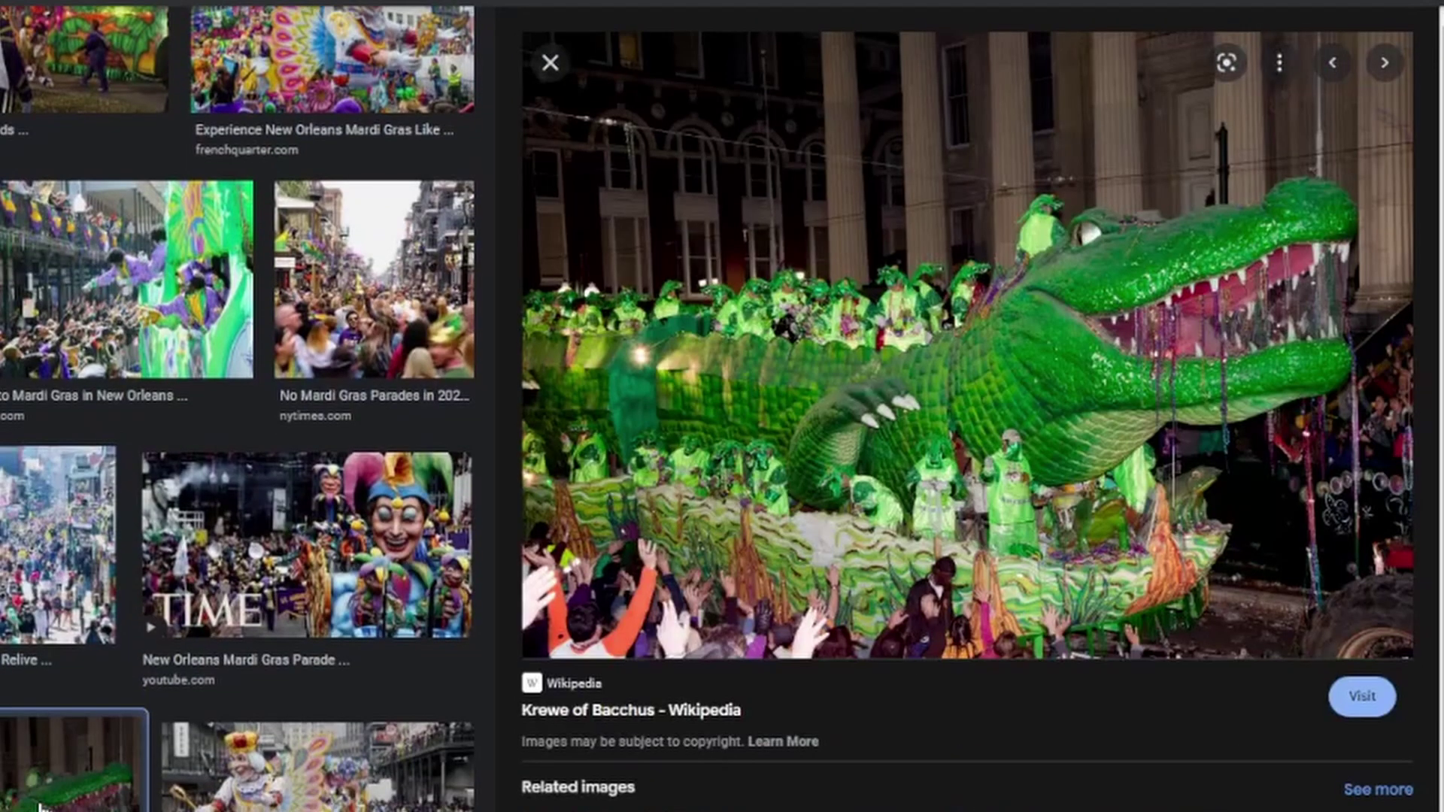
Paint purple strokes over the chicken's centre and right chest feathers
left_click(258, 807)
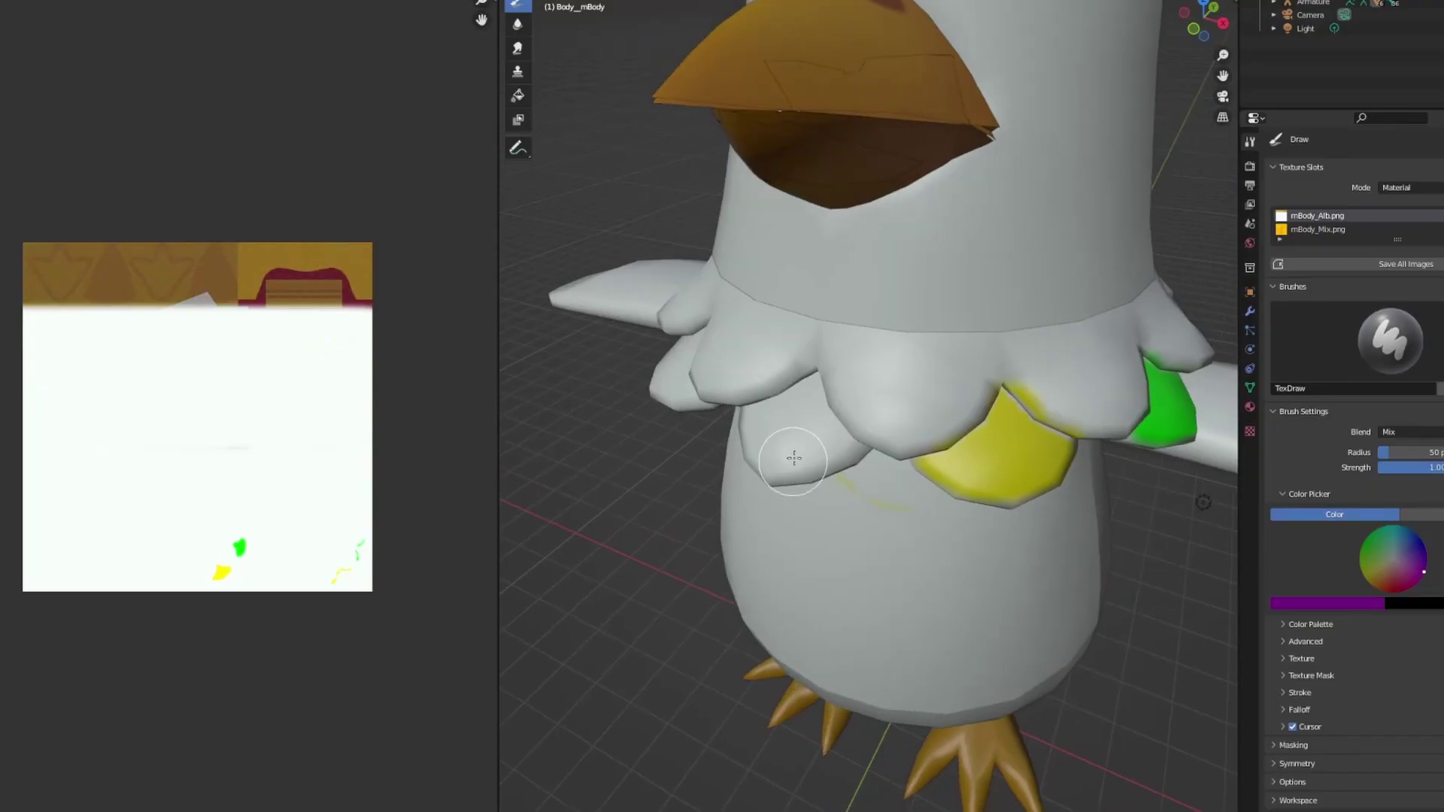
mouse_move(786, 451)
left_mouse_down()
mouse_move(762, 419)
mouse_move(811, 393)
mouse_move(842, 442)
mouse_move(790, 460)
mouse_move(763, 430)
mouse_move(790, 449)
left_mouse_up()
middle_click_drag(755, 450, 679, 451)
mouse_move(847, 440)
left_mouse_down()
mouse_move(923, 398)
mouse_move(876, 403)
mouse_move(872, 428)
left_mouse_up()
mouse_move(873, 429)
middle_mouse_down()
mouse_move(877, 474)
mouse_move(922, 462)
middle_mouse_up()
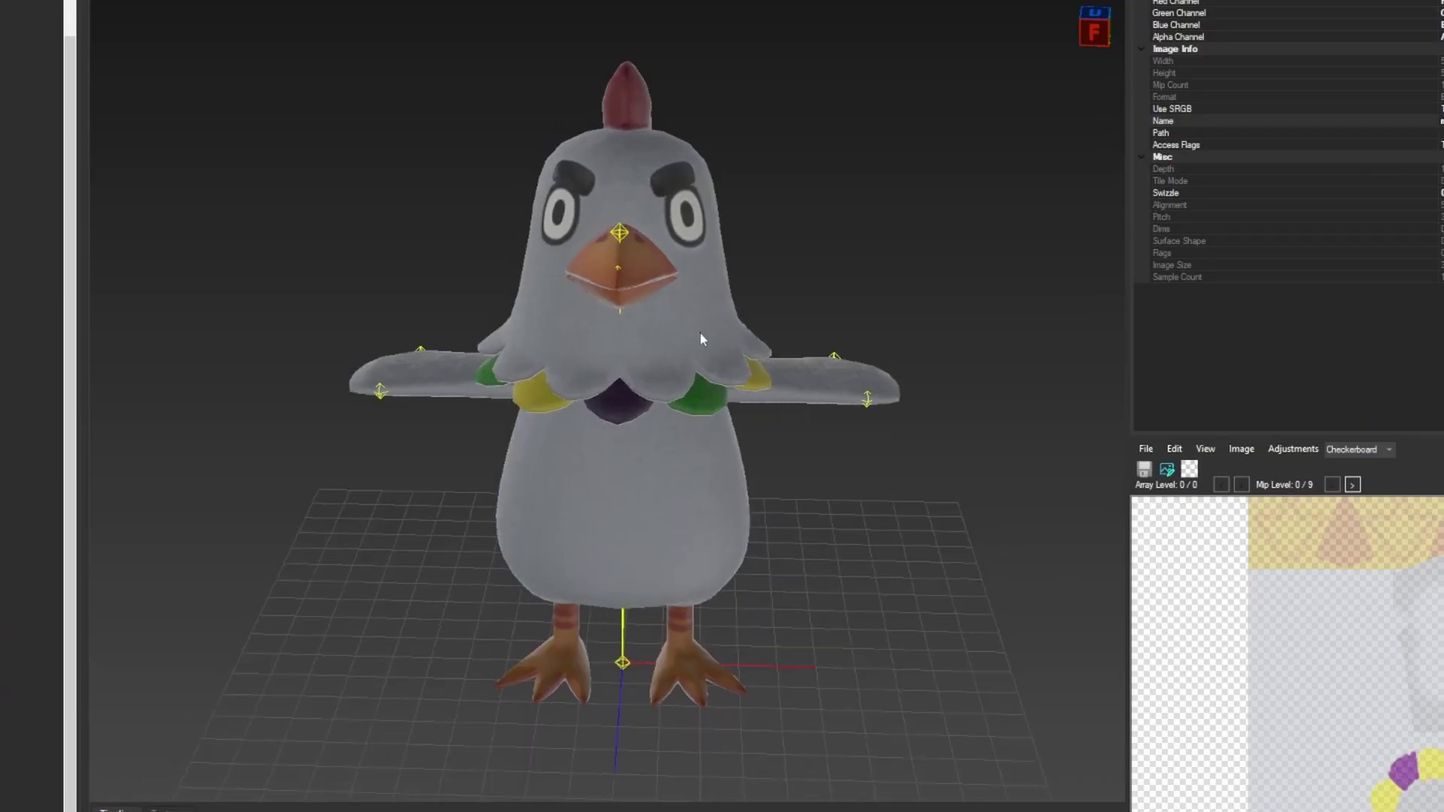
mouse_move(699, 336)
left_mouse_down()
mouse_move(912, 309)
mouse_move(1035, 415)
mouse_move(625, 428)
mouse_move(426, 322)
mouse_move(211, 296)
mouse_move(251, 406)
mouse_move(560, 354)
left_mouse_up()
Switch the Switch Toolbox viewport to Diffuse shading and check the chicken's side
left_click(203, 3)
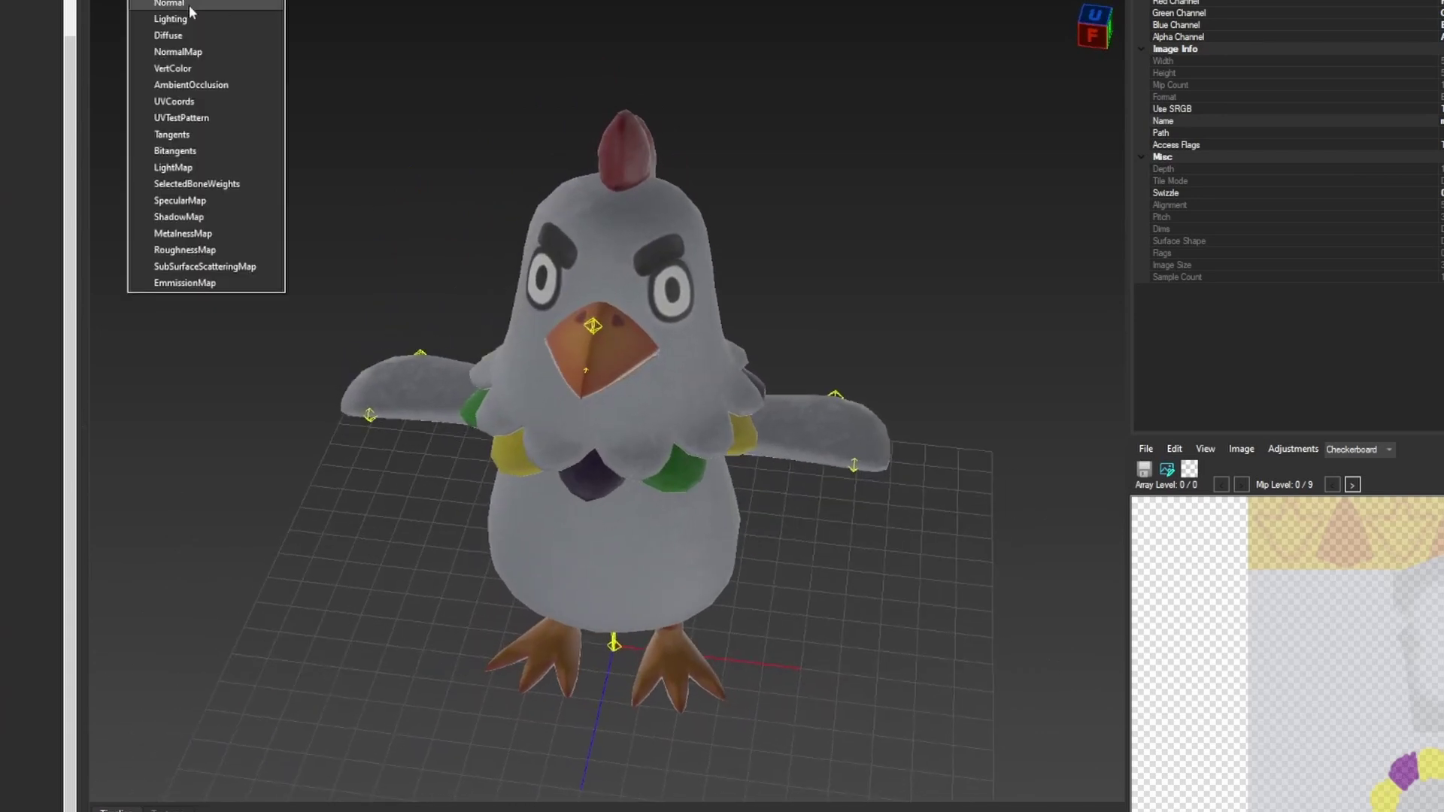
left_click(178, 32)
scroll(519, 518, "down", 3)
left_click_drag(522, 516, 506, 461)
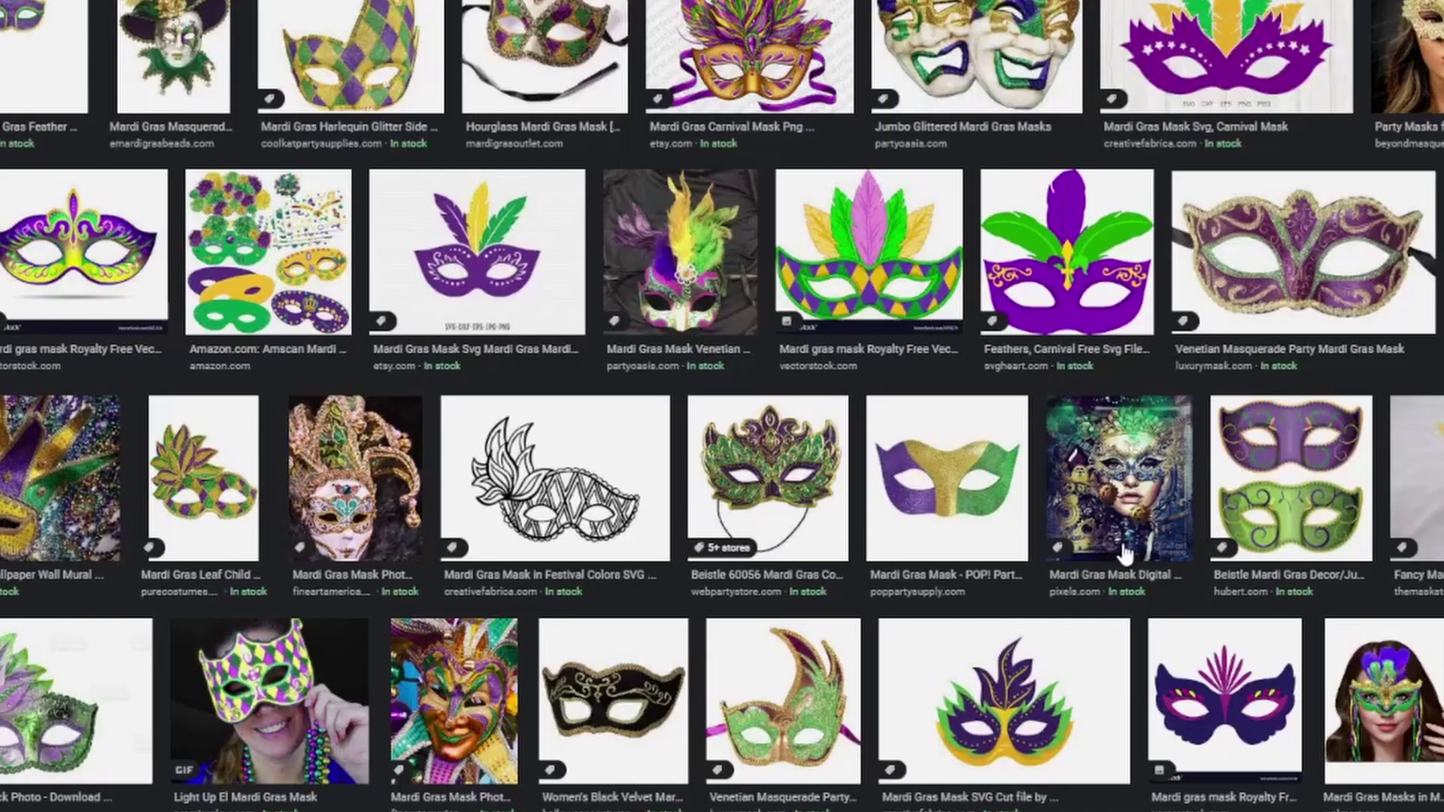
Browse the Mardi Gras mask results, viewing the light-up jester mask and jester mask photos
scroll(1125, 555, "down", 3)
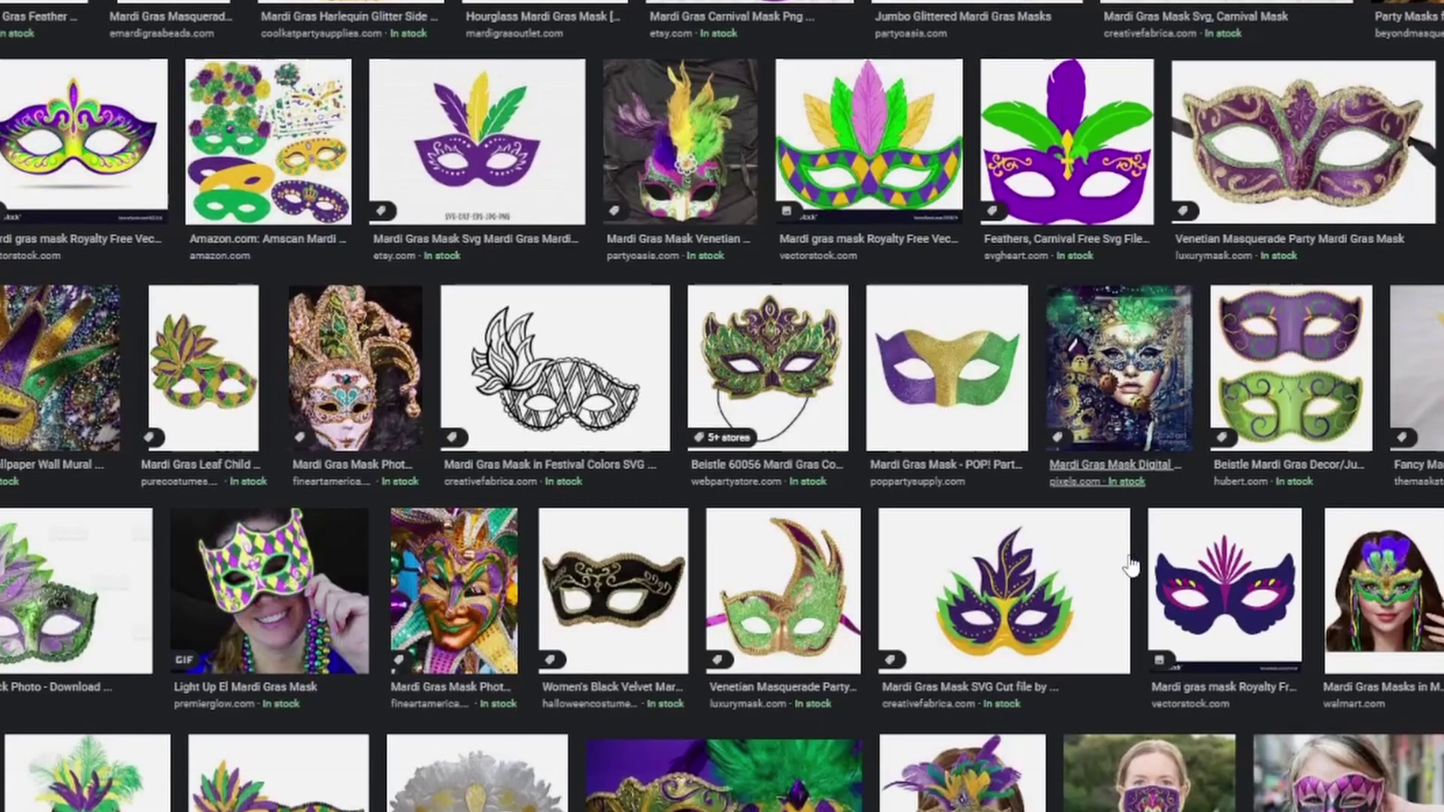
left_click(319, 506)
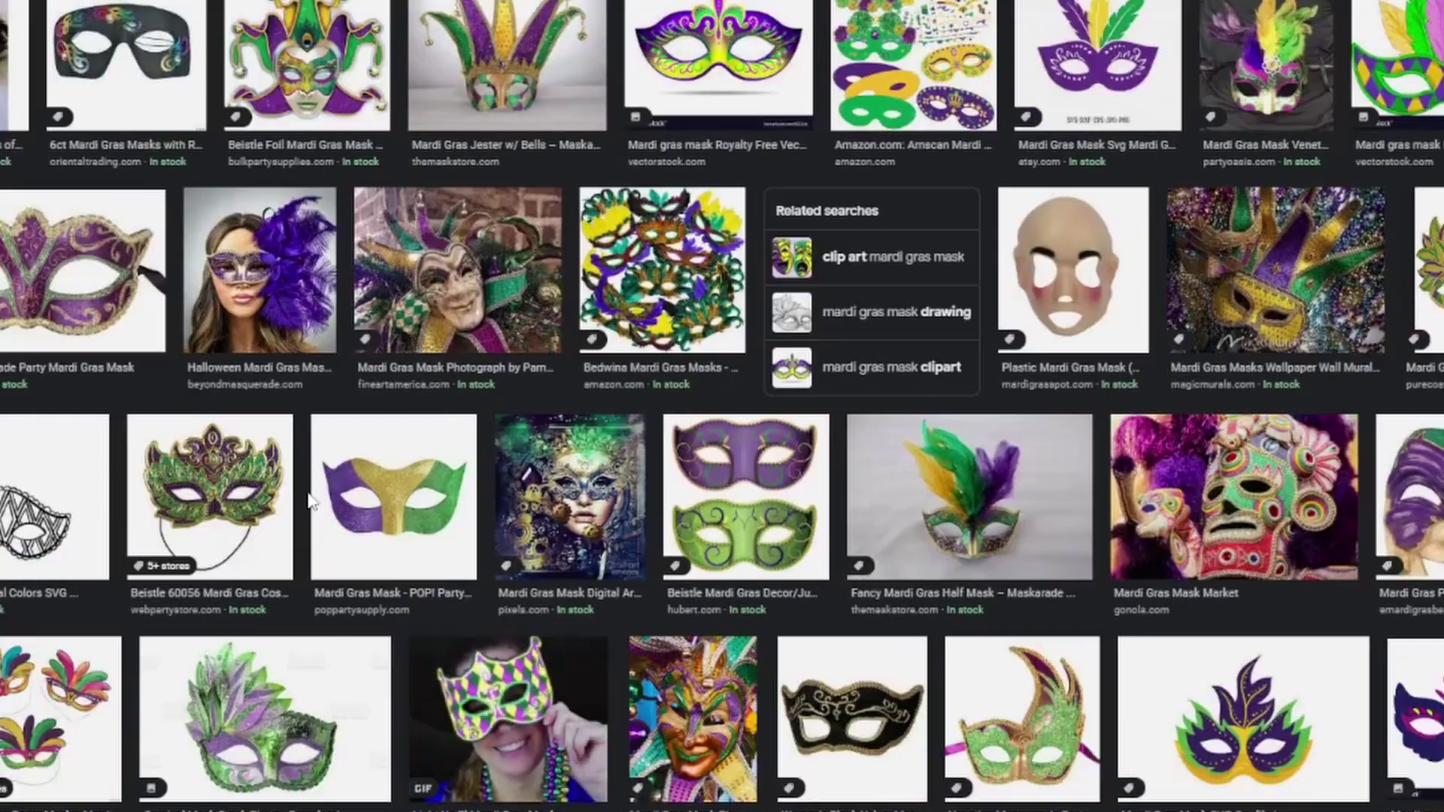
left_click(472, 306)
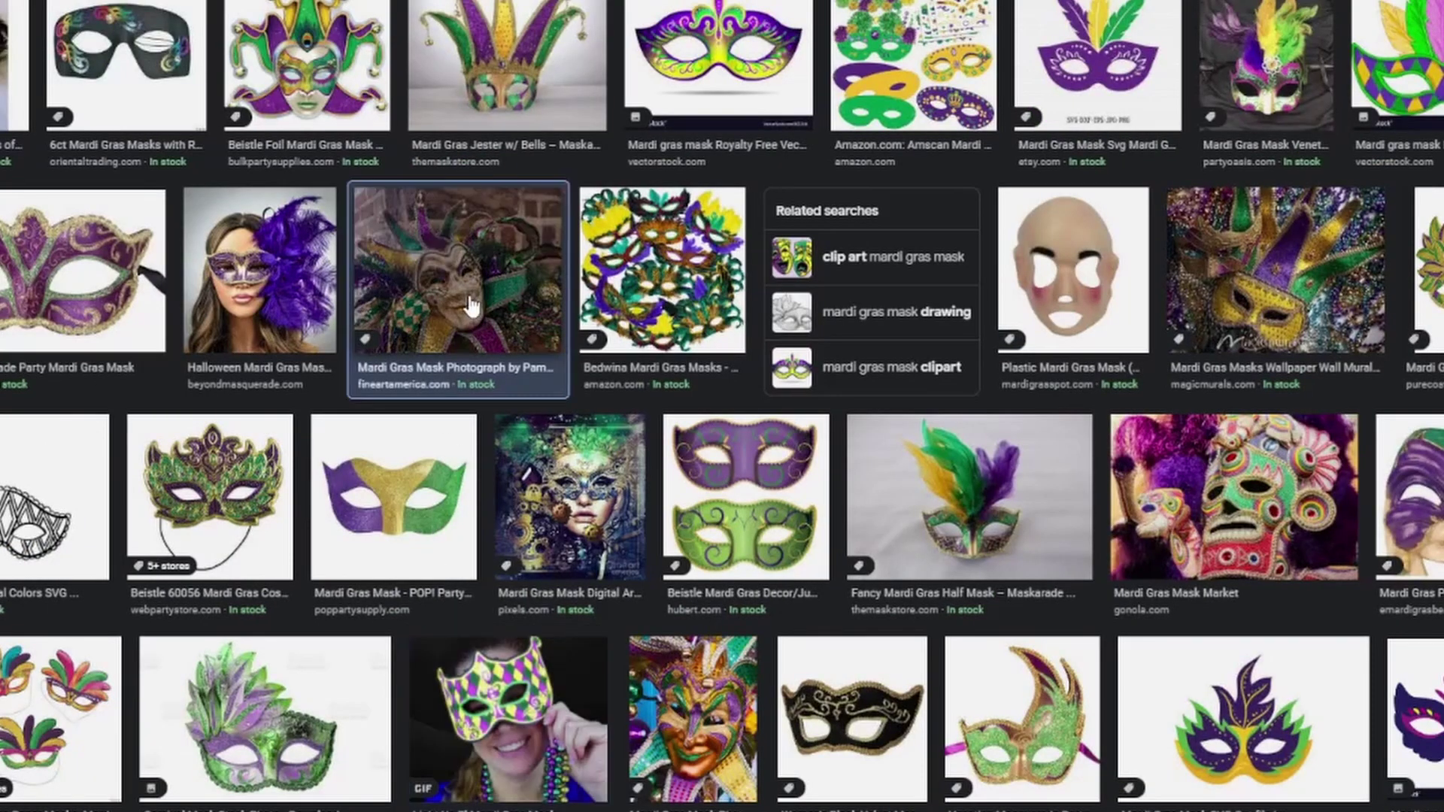
scroll(610, 399, "down", 4)
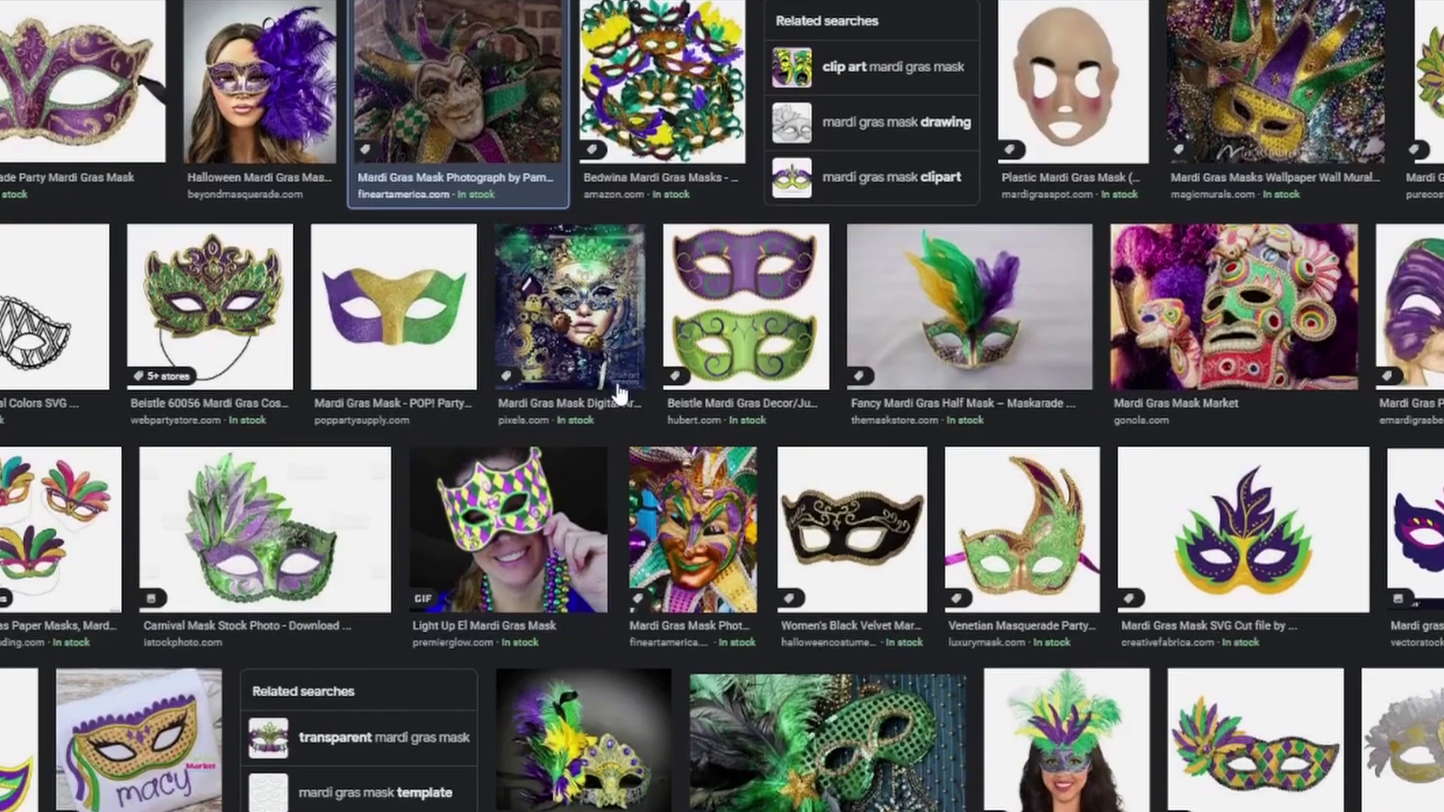
scroll(611, 406, "down", 1)
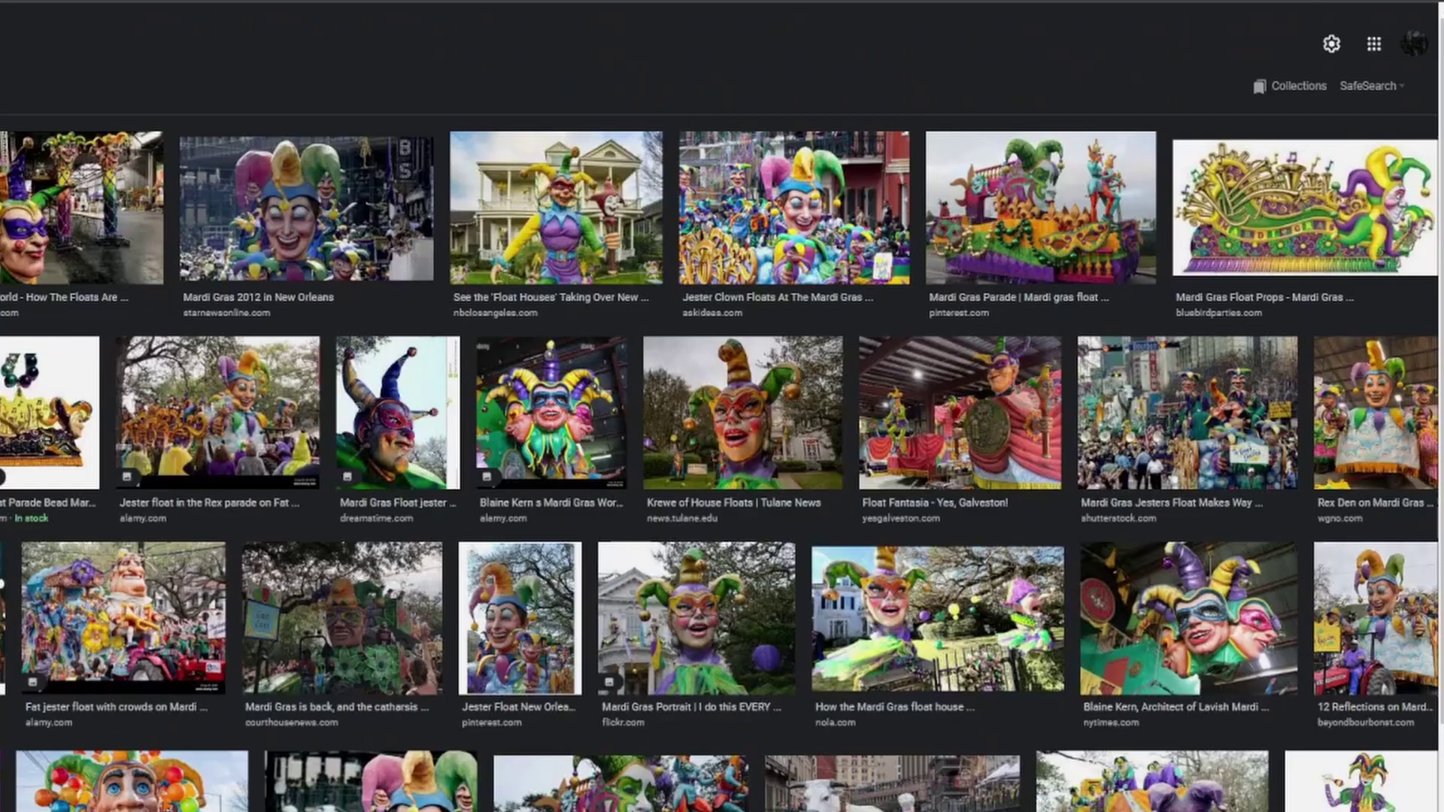
Step through the jester float images from the Rex parade float to the Tucks Float 7b image
left_click(218, 412)
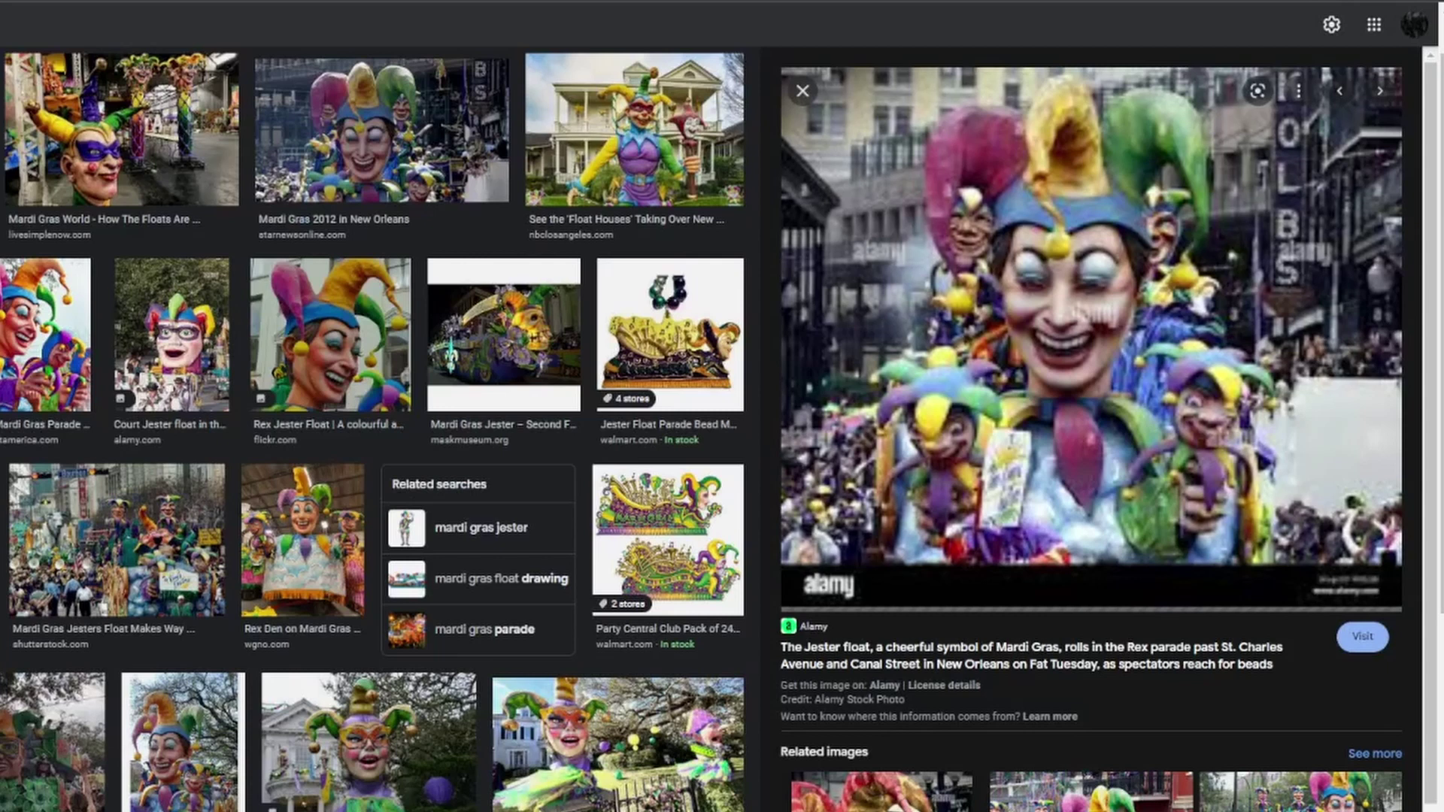
key("Right")
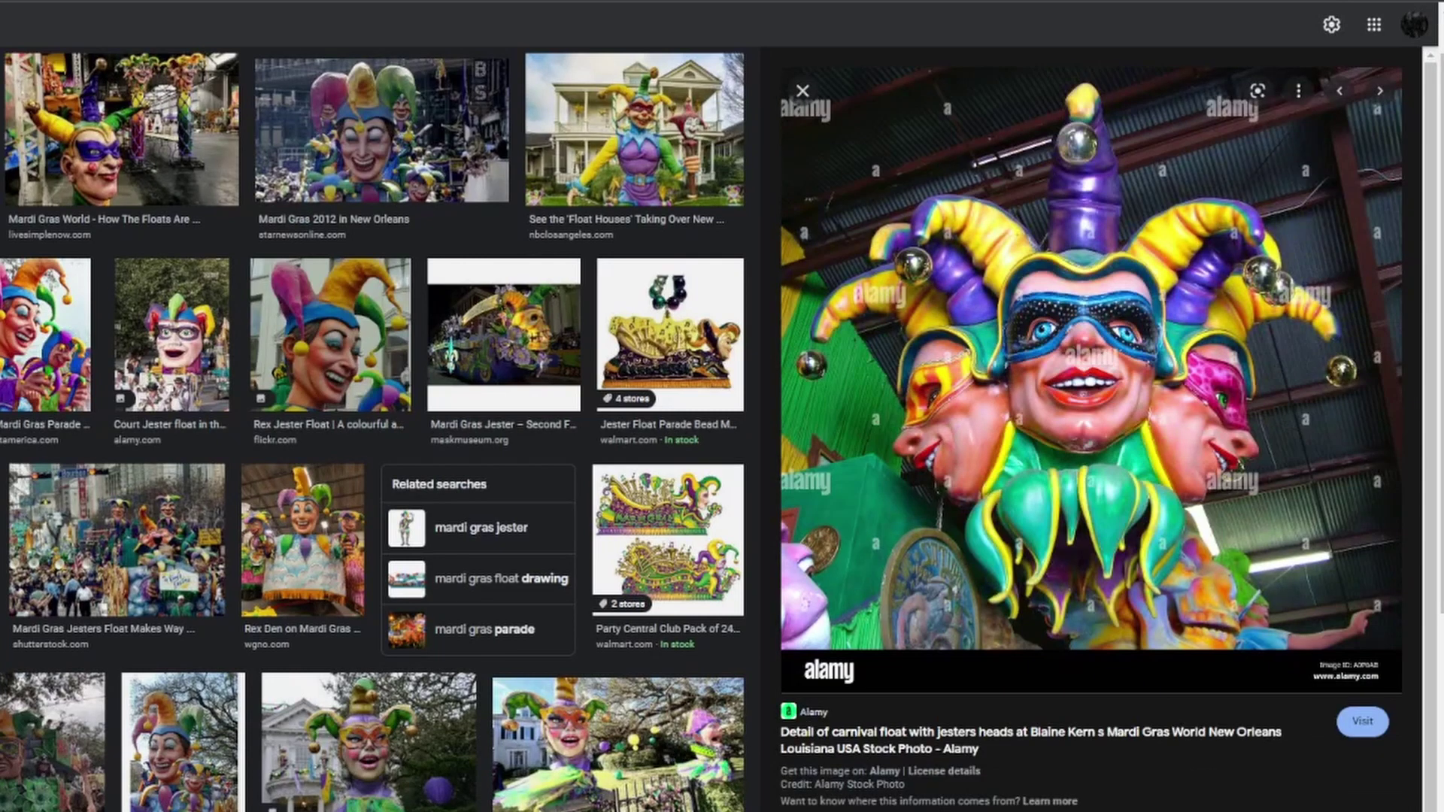
key("Right")
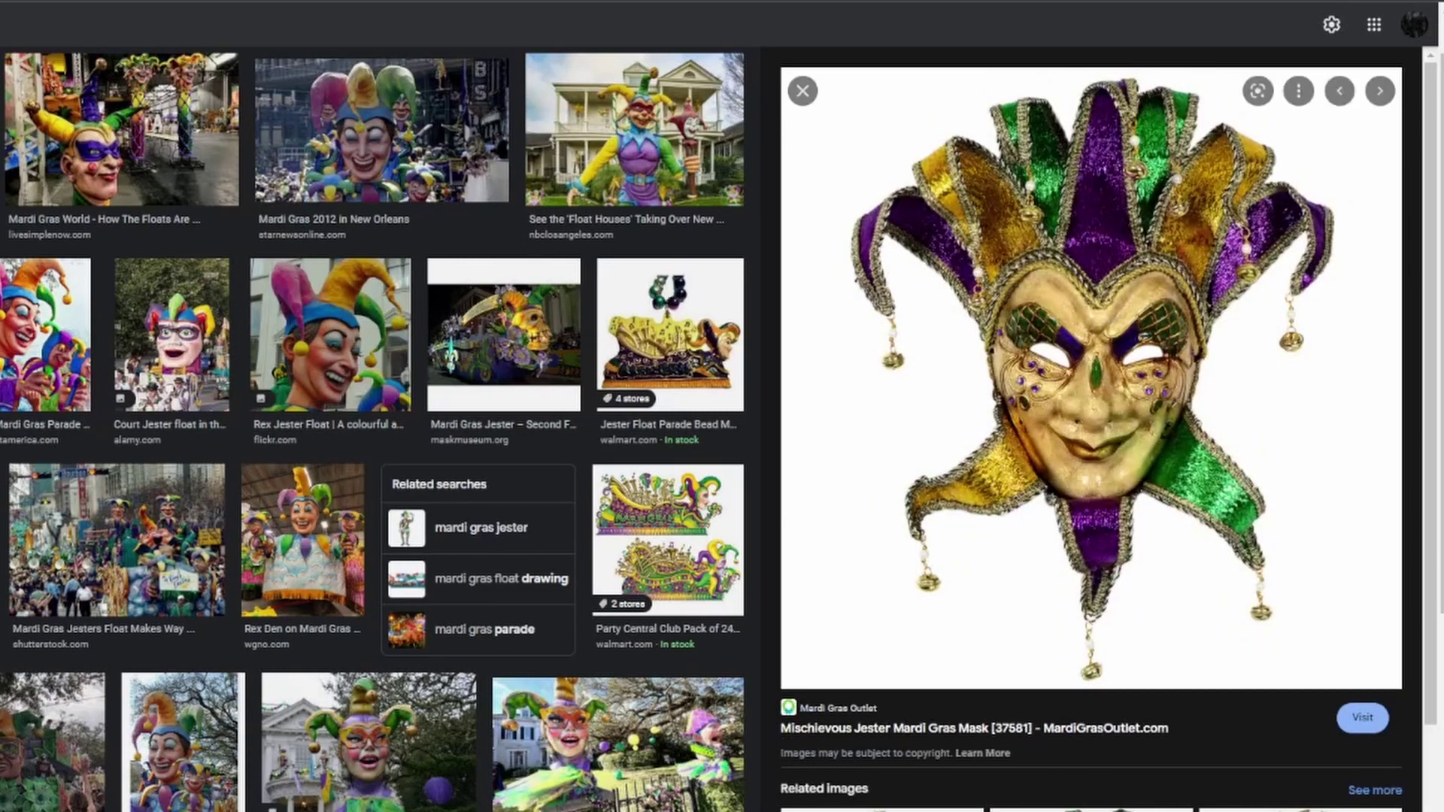
left_click(42, 756)
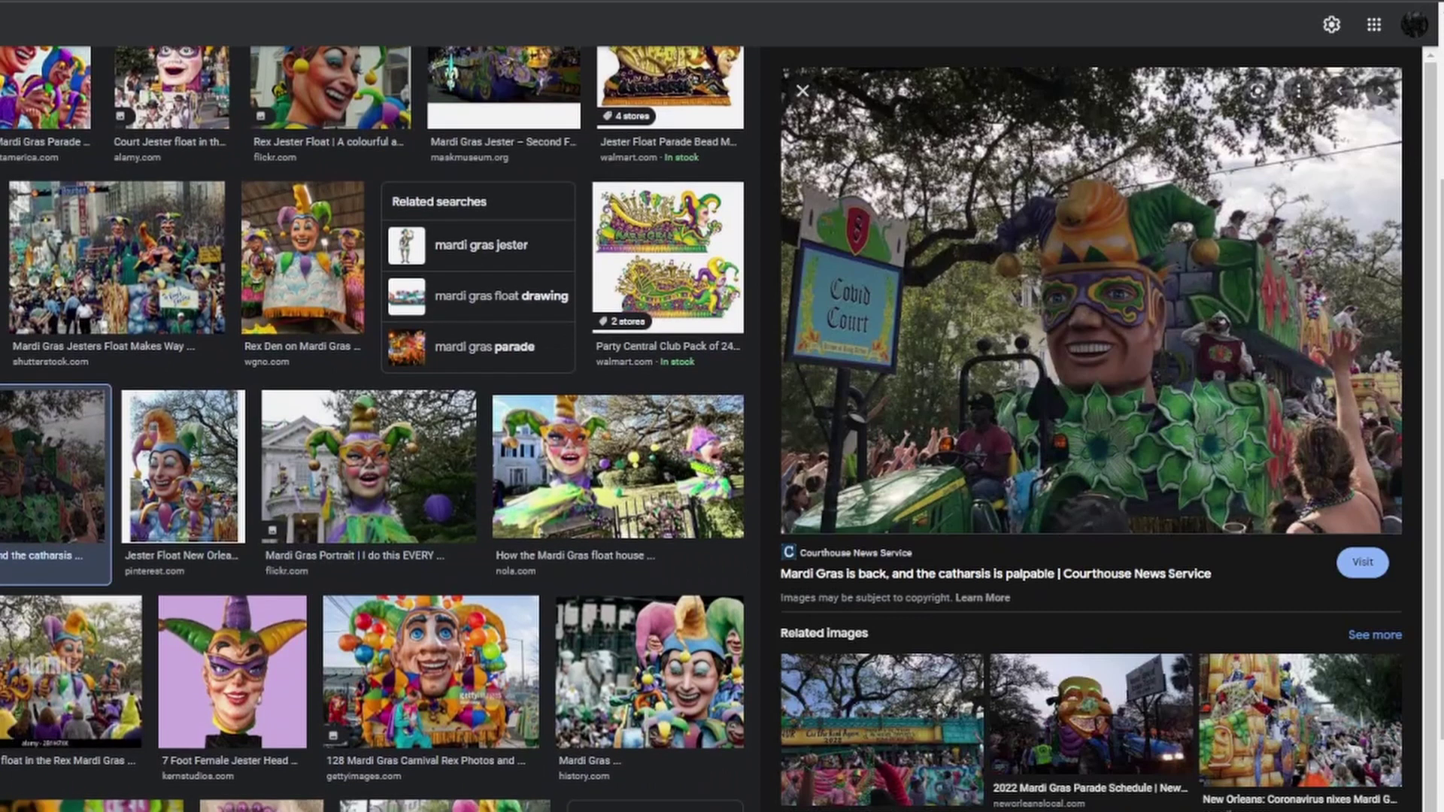
key("Right")
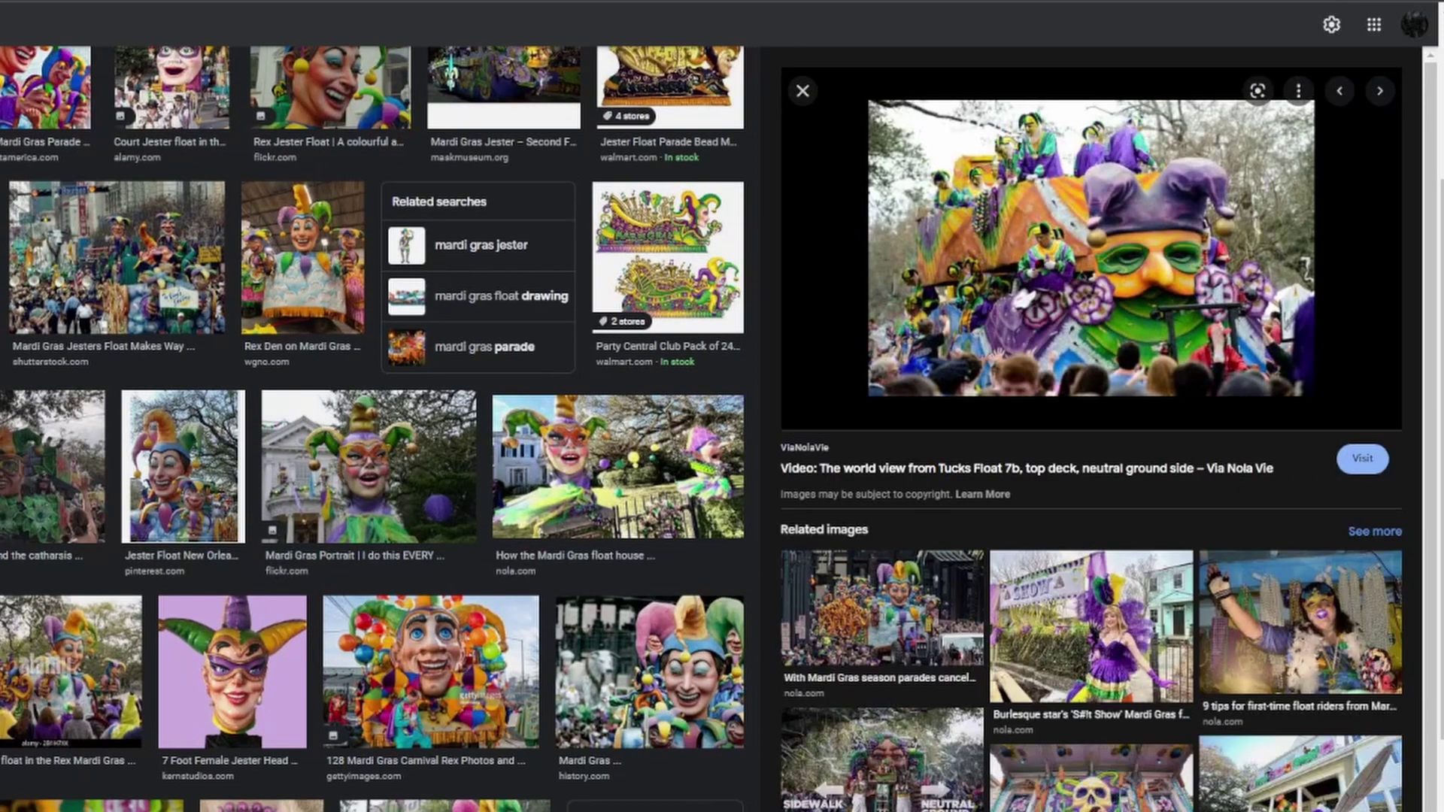
scroll(372, 429, "down", 4)
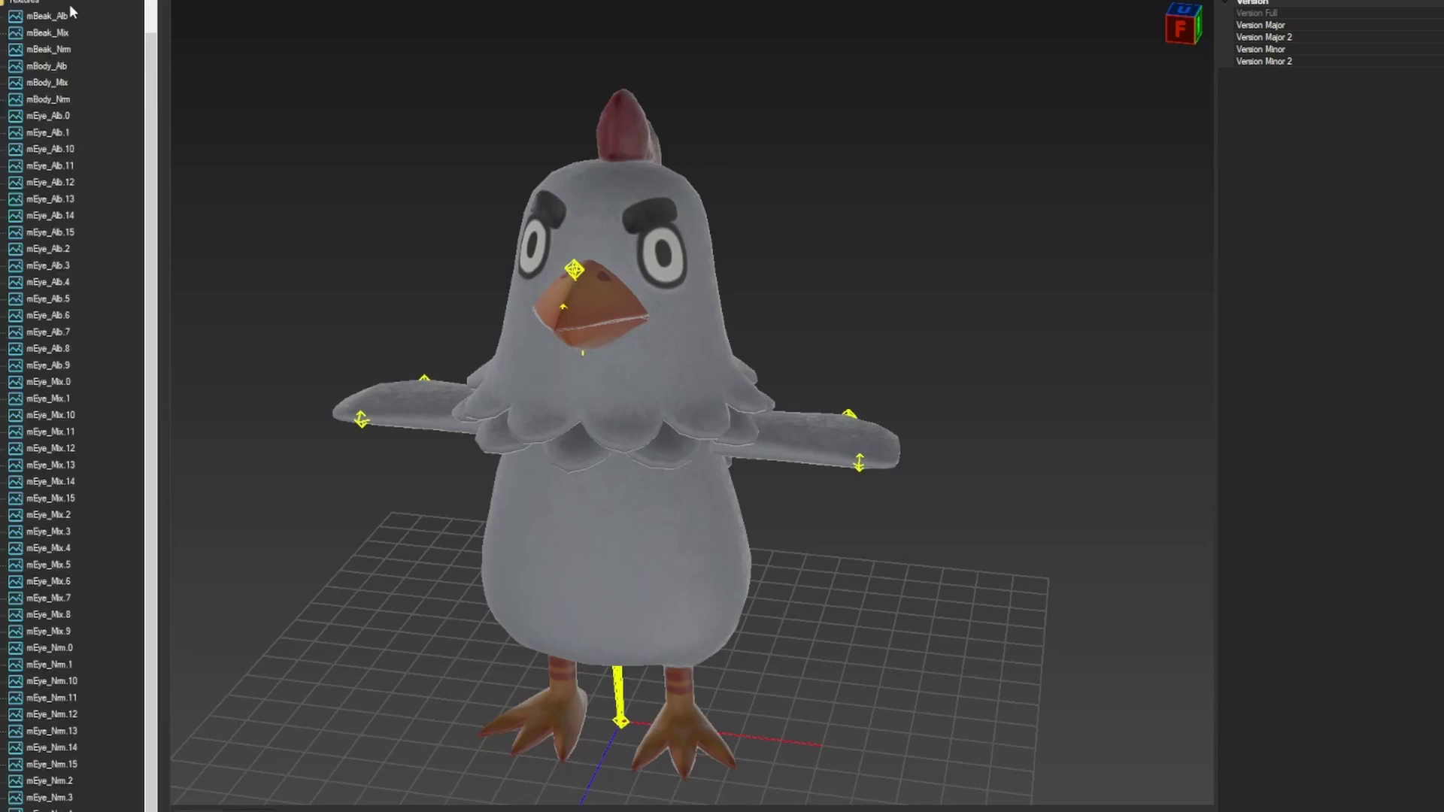
left_click_drag(522, 437, 672, 510)
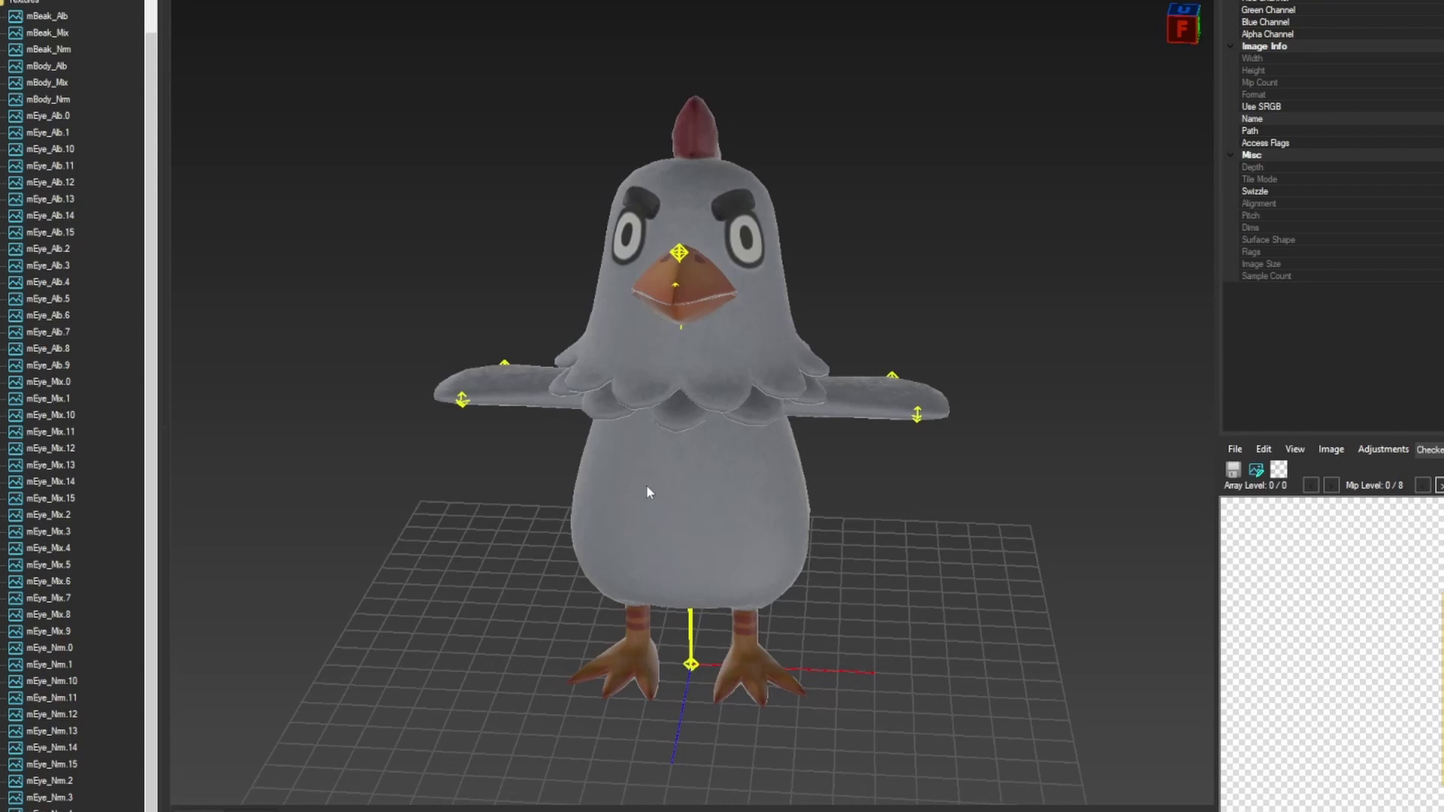
left_click_drag(777, 505, 490, 475)
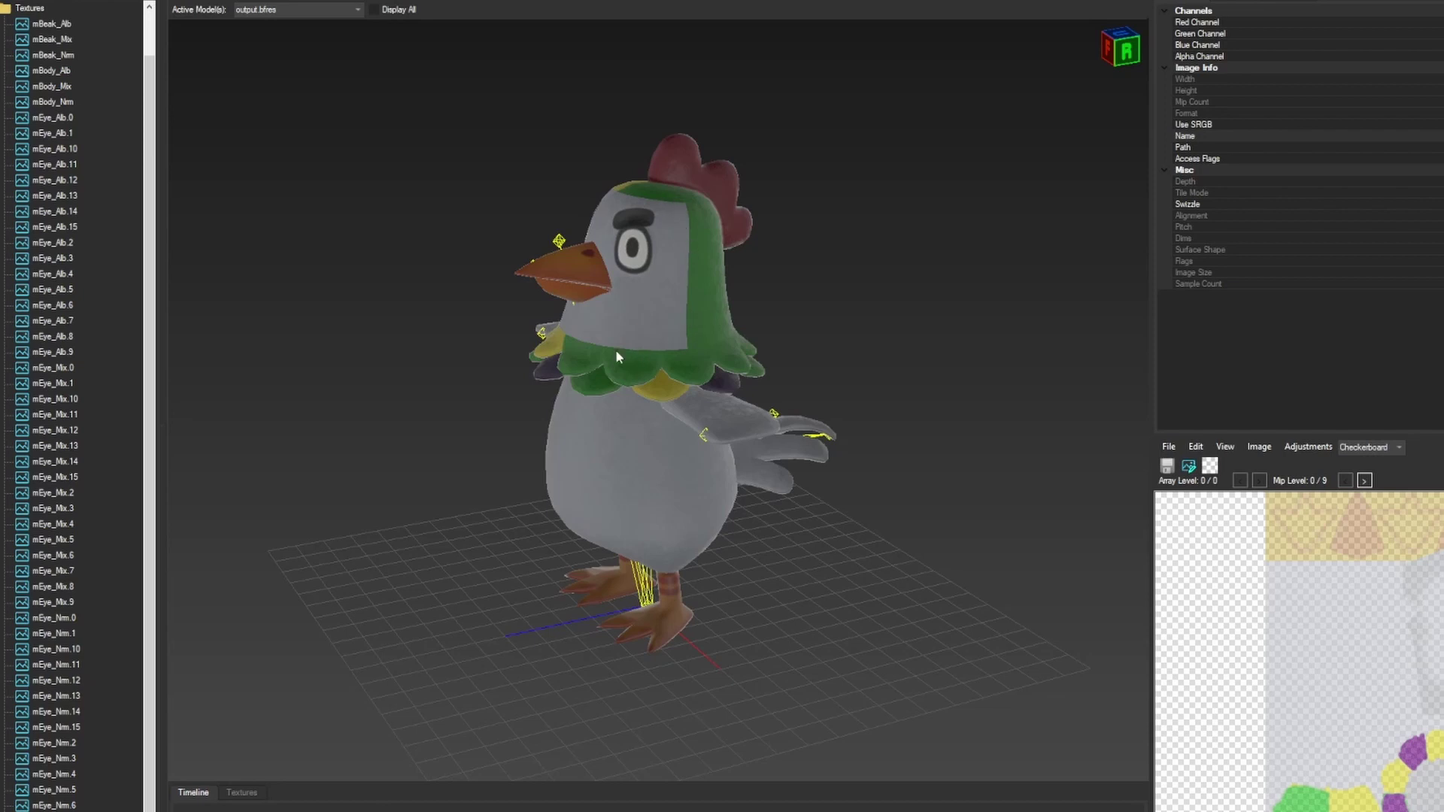
left_click_drag(615, 353, 682, 492)
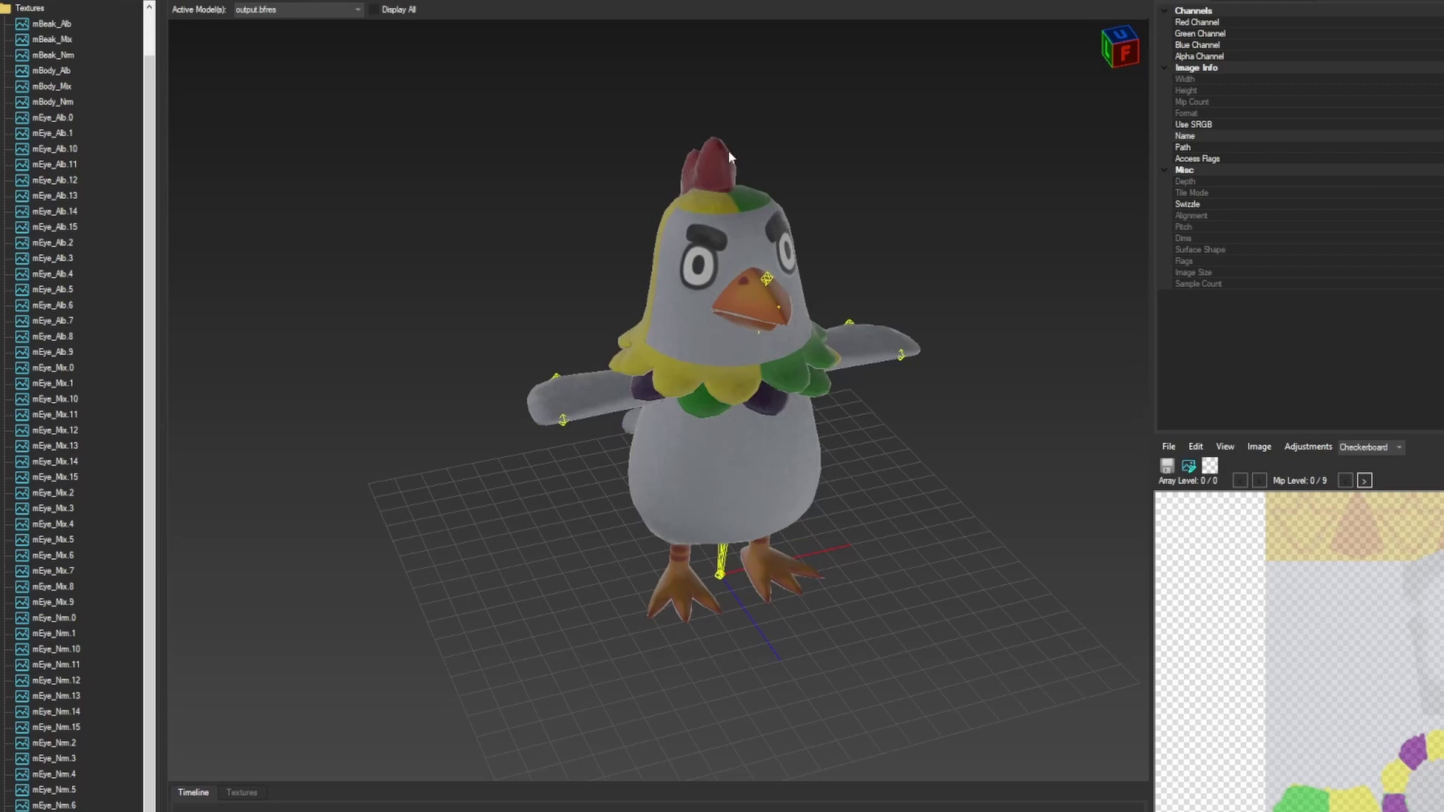
left_click_drag(877, 312, 721, 394)
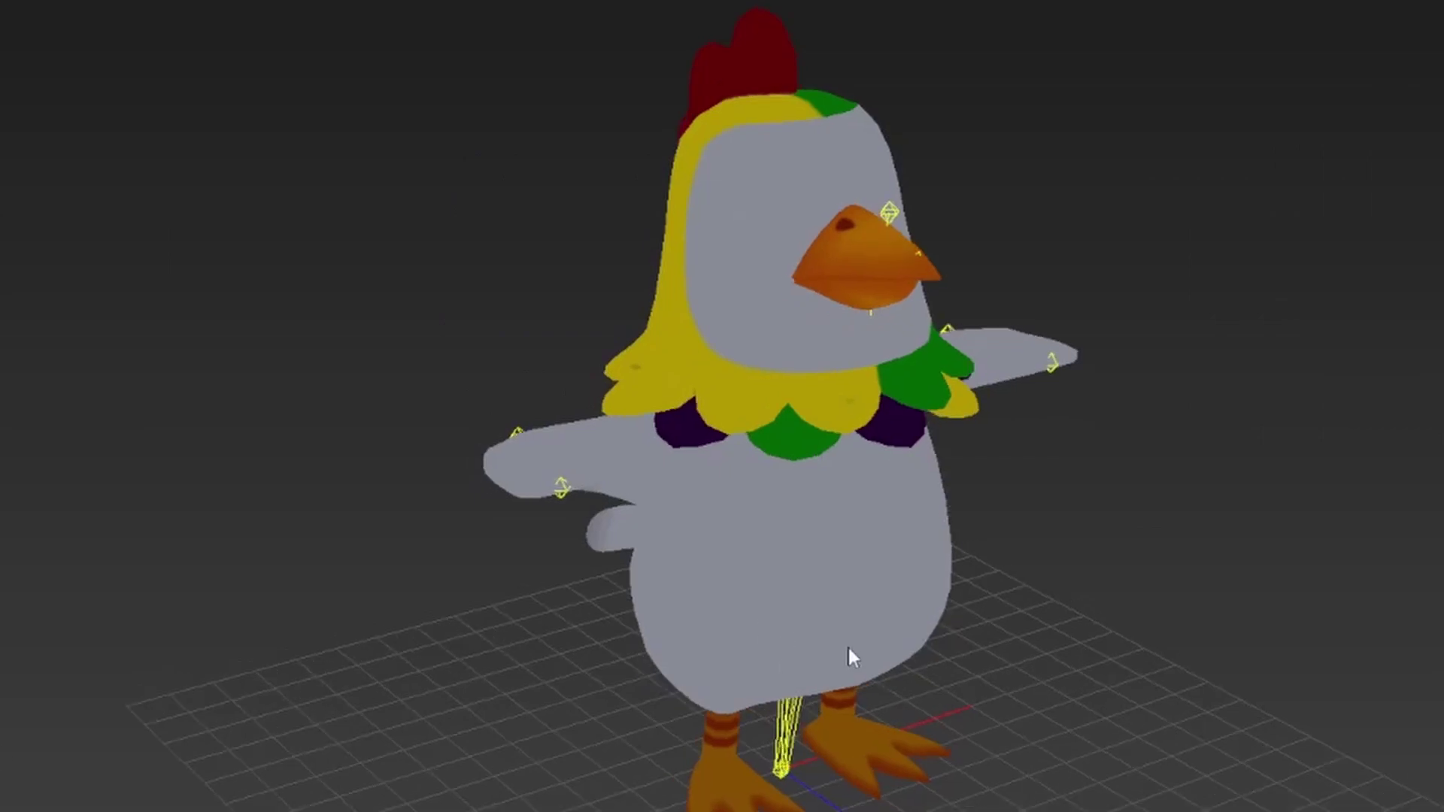
mouse_move(847, 644)
left_mouse_down()
mouse_move(1166, 649)
mouse_move(1192, 692)
left_mouse_up()
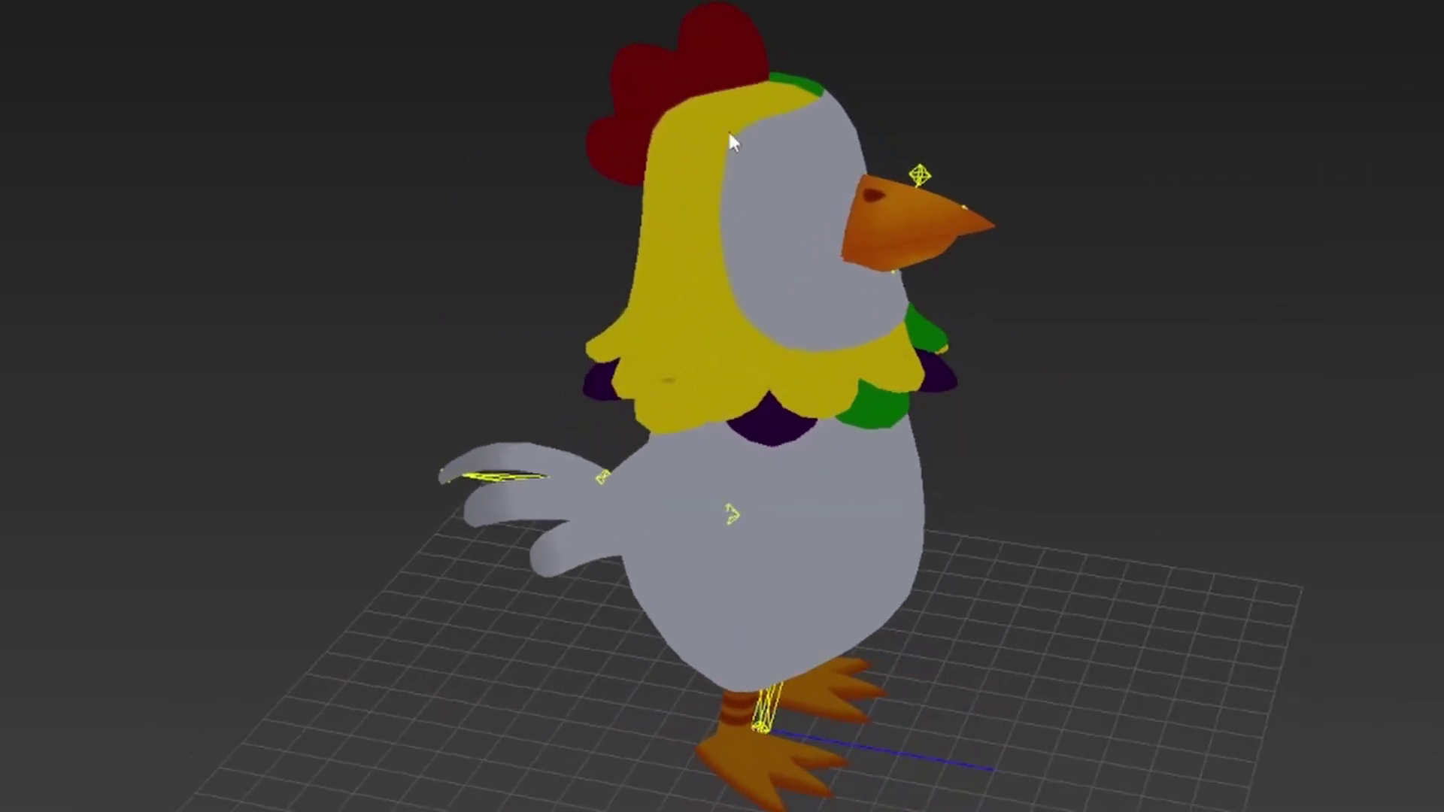
middle_click_drag(1037, 300, 60, 342, "alt")
middle_click_drag(645, 645, 609, 587, "alt")
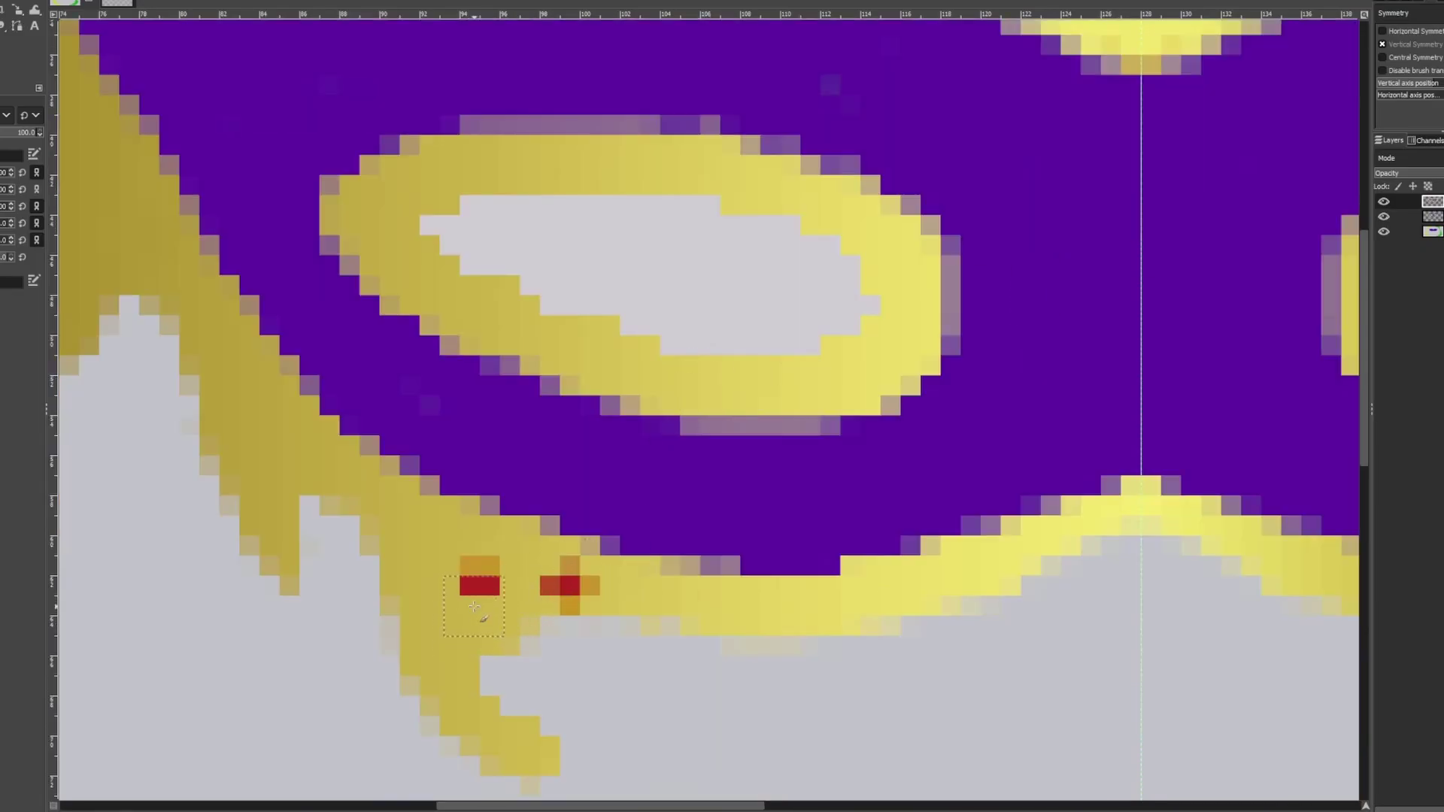
Cover the stray red and orange pixels on the gold trim with yellow, then disable Vertical Symmetry
mouse_move(474, 607)
left_mouse_down()
mouse_move(485, 579)
mouse_move(512, 569)
mouse_move(571, 583)
left_mouse_up()
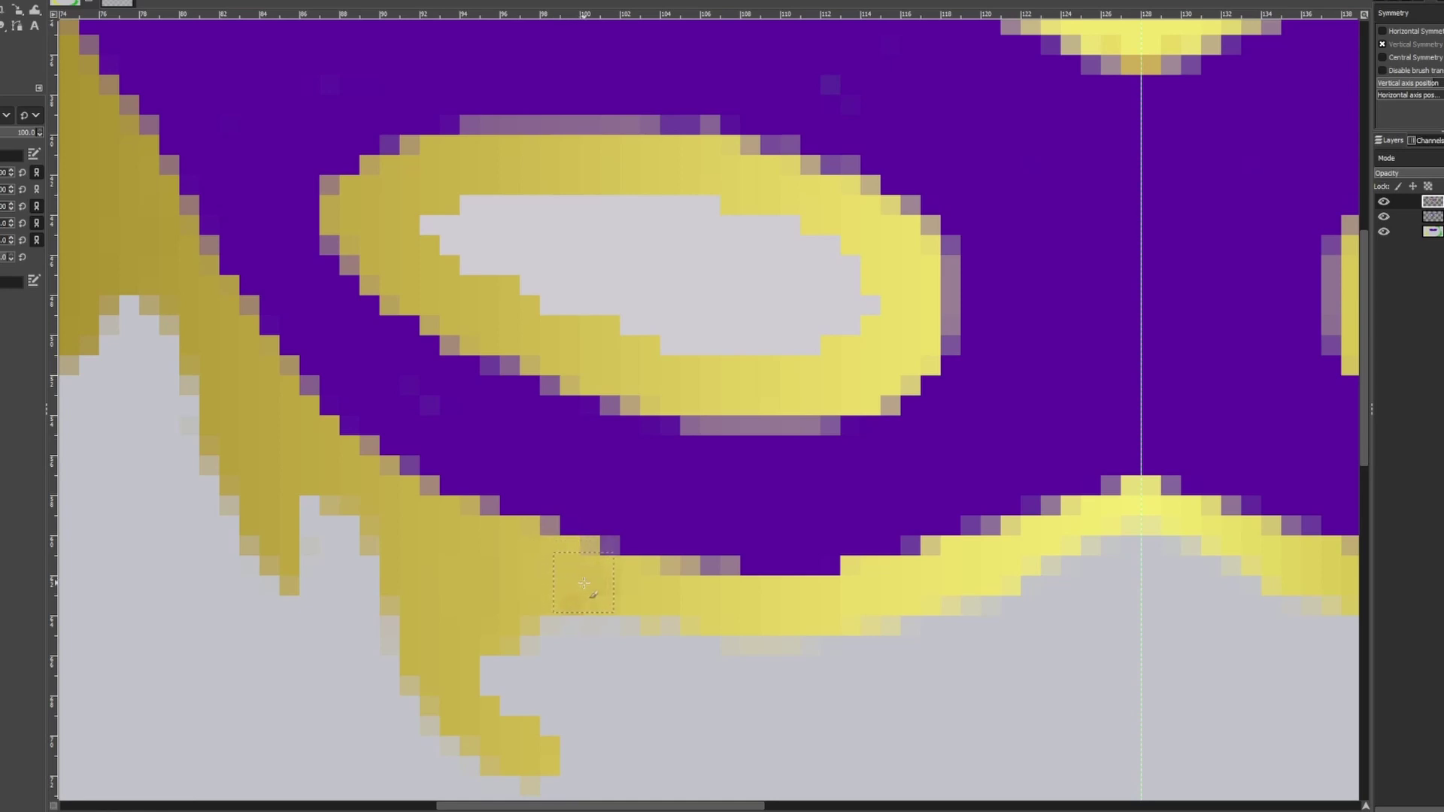
left_click_drag(679, 808, 930, 804)
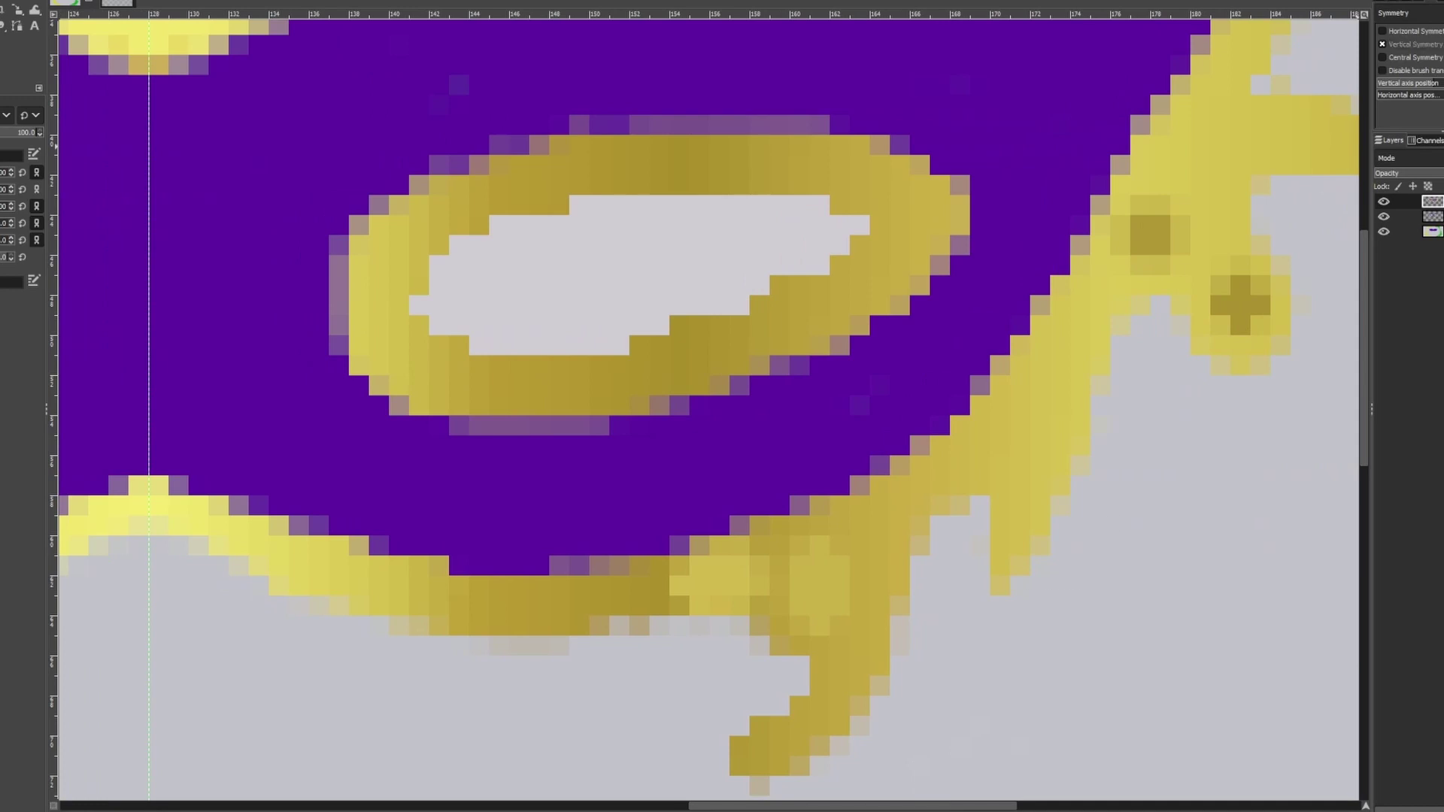
left_click(1383, 43)
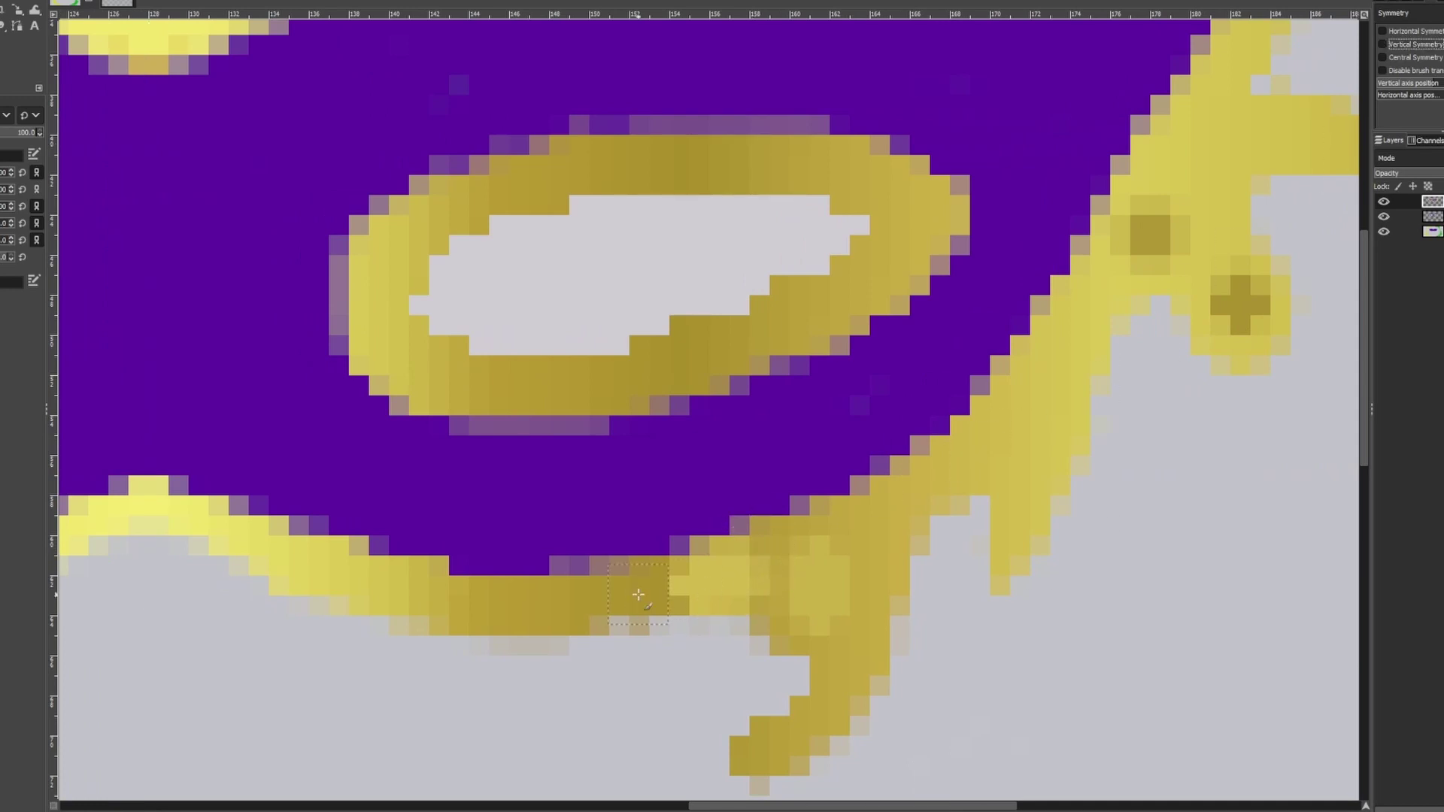
Darken the mask's lower gold trim with the Pencil and smudge it to blend
left_click(716, 581)
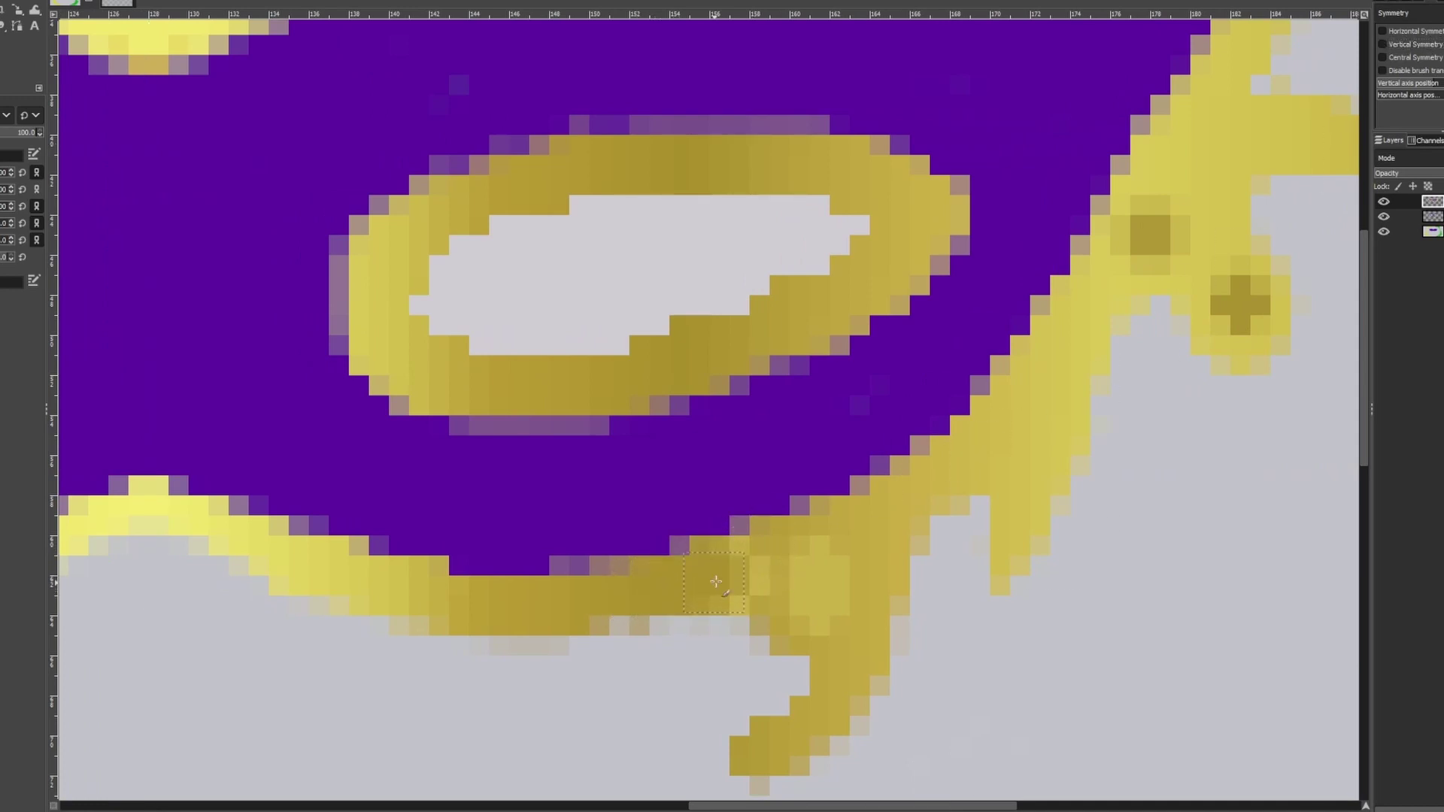
left_click(752, 586)
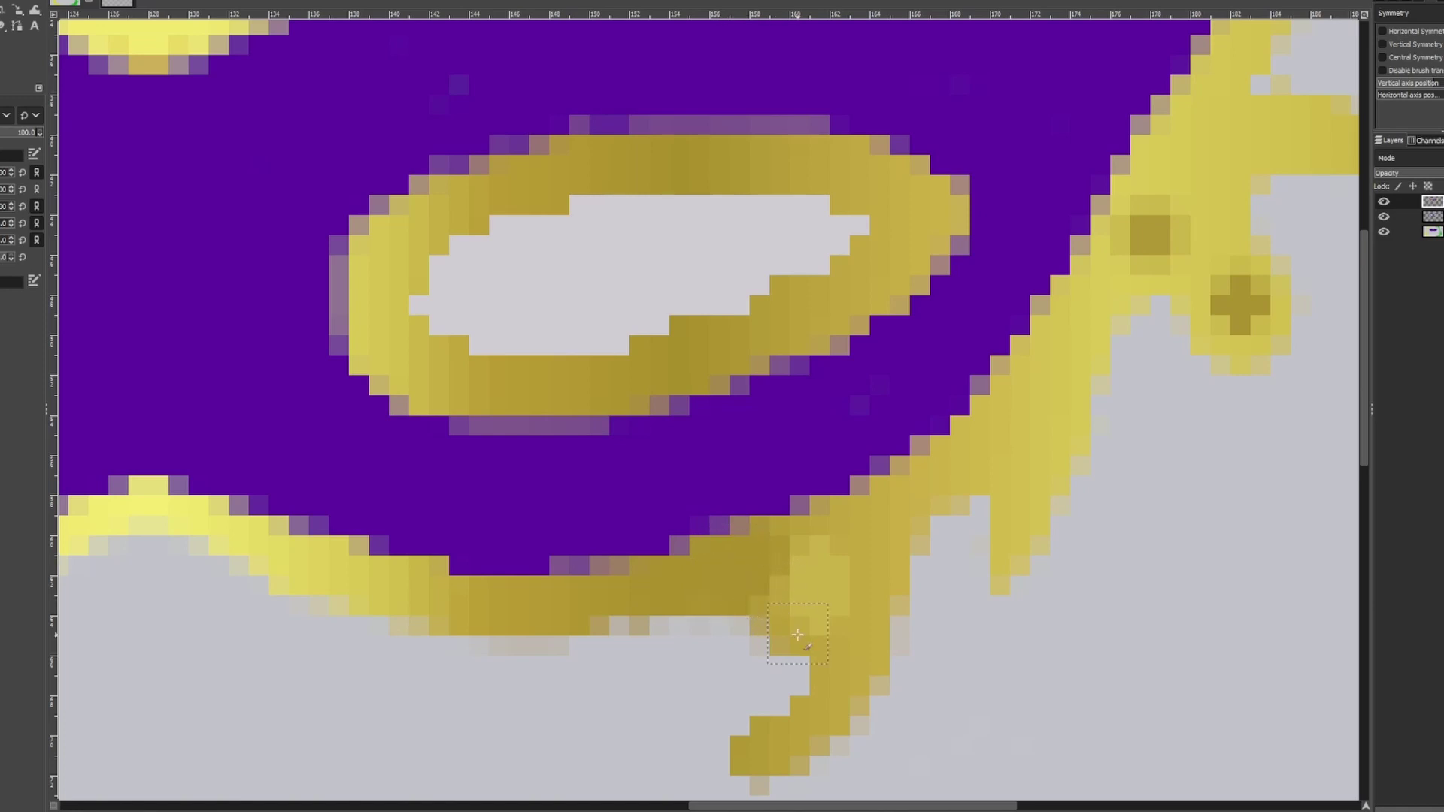
left_click(819, 595)
left_click(807, 555)
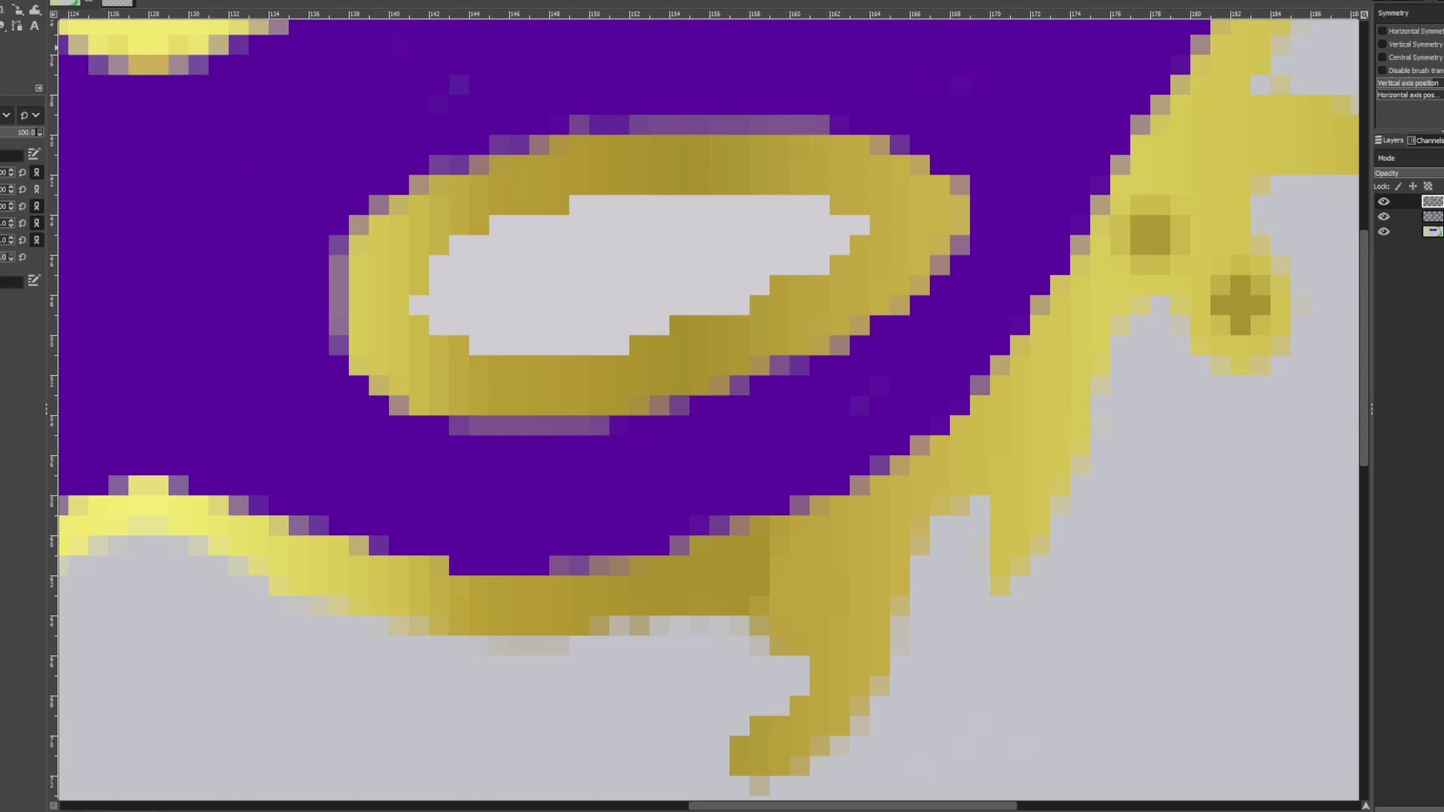
key("s")
mouse_move(746, 578)
left_mouse_down()
mouse_move(810, 551)
mouse_move(753, 576)
mouse_move(817, 590)
mouse_move(781, 607)
mouse_move(797, 548)
left_mouse_up()
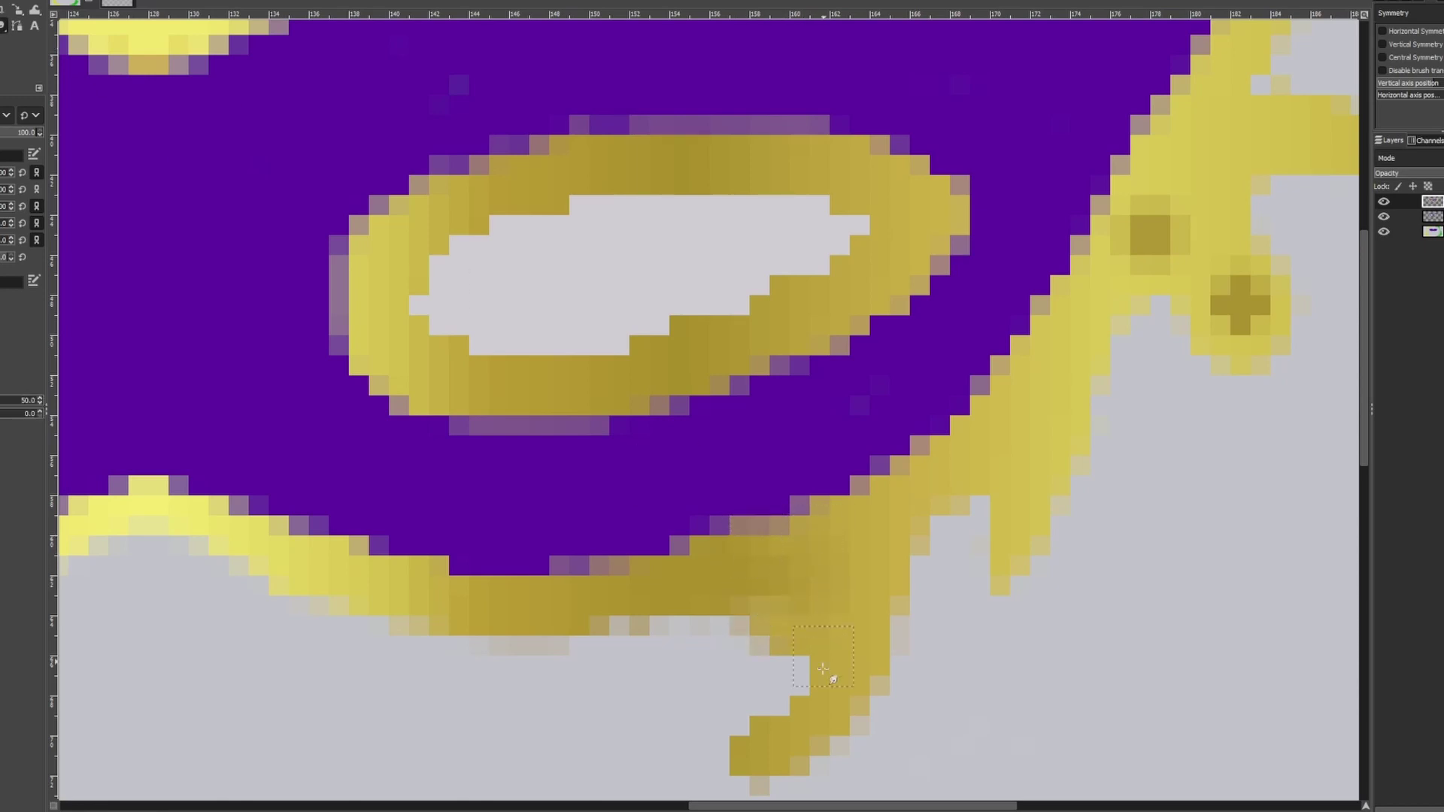
scroll(896, 622, "right", 10, "shift")
scroll(895, 622, "up", 3)
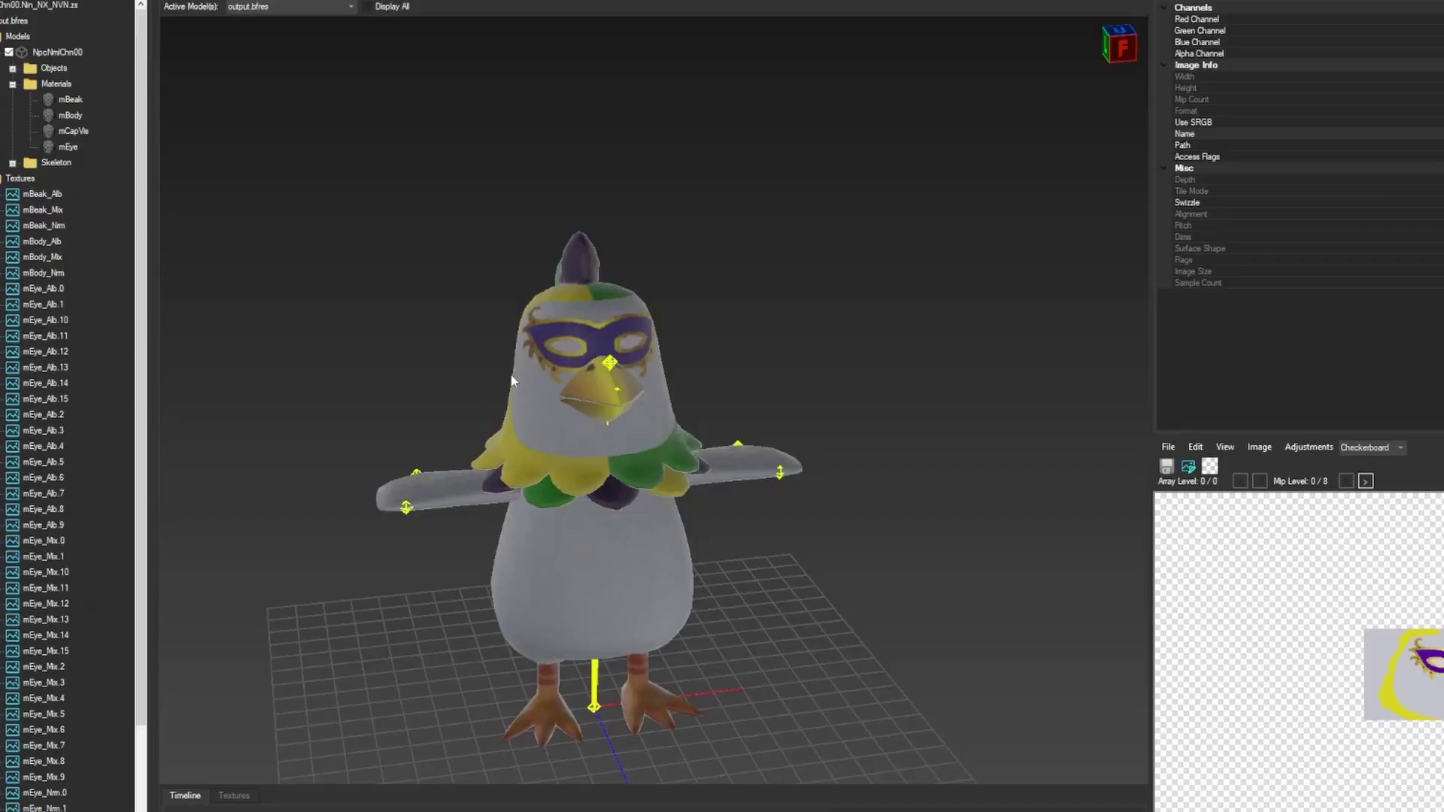
scroll(512, 382, "up", 2)
left_click_drag(512, 381, 651, 345)
left_click_drag(741, 337, 470, 365)
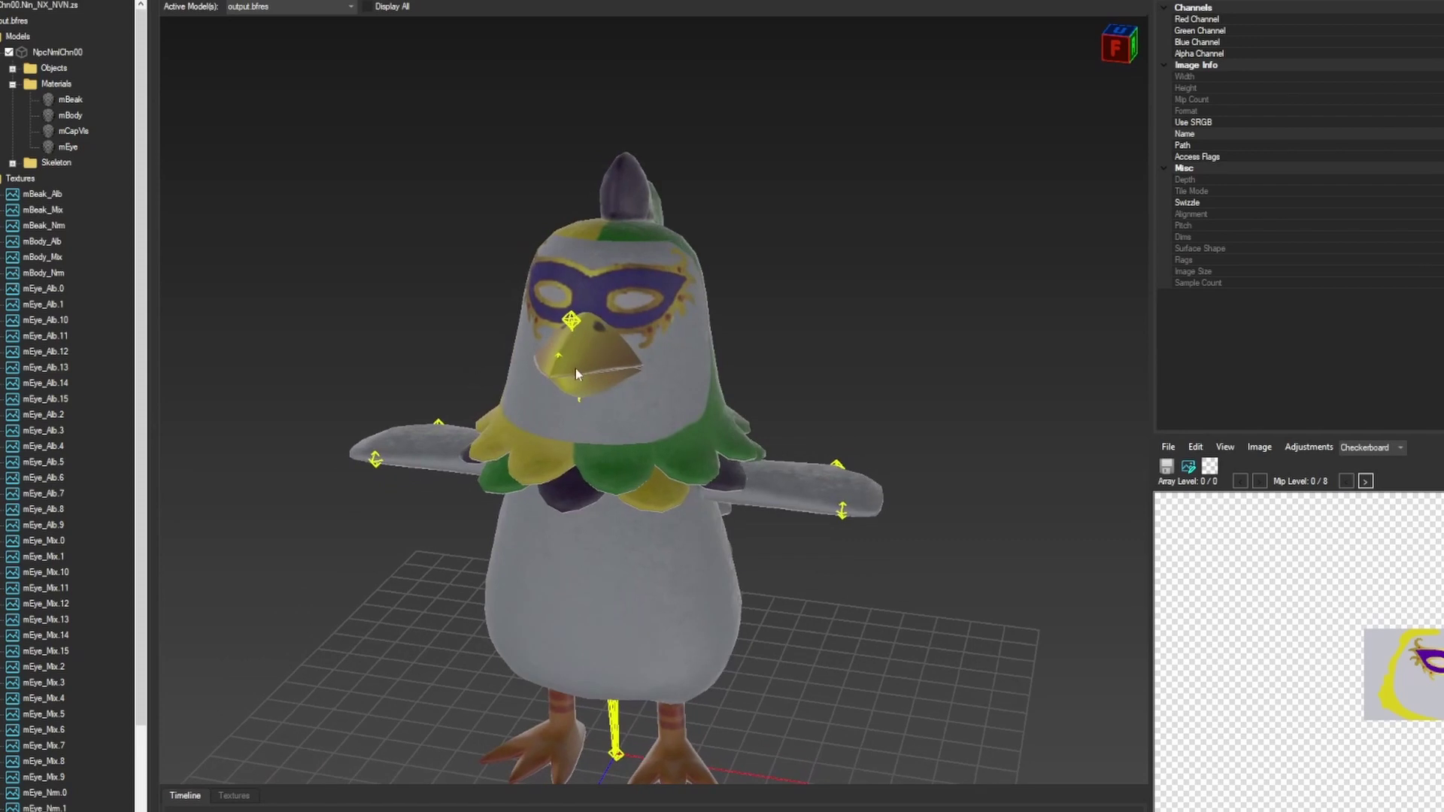
left_click_drag(572, 369, 877, 458)
scroll(545, 480, "down", 2)
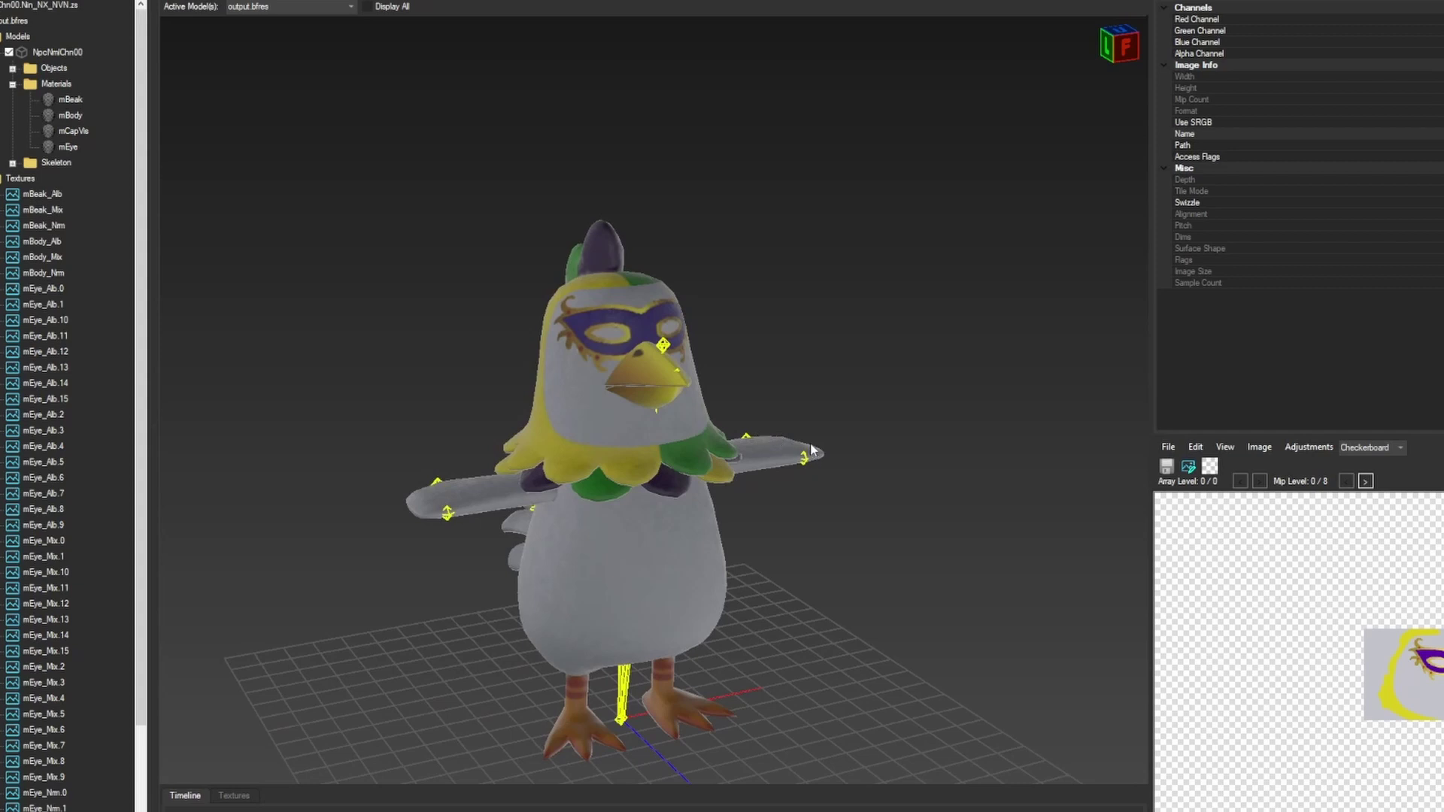
left_click_drag(811, 450, 689, 467)
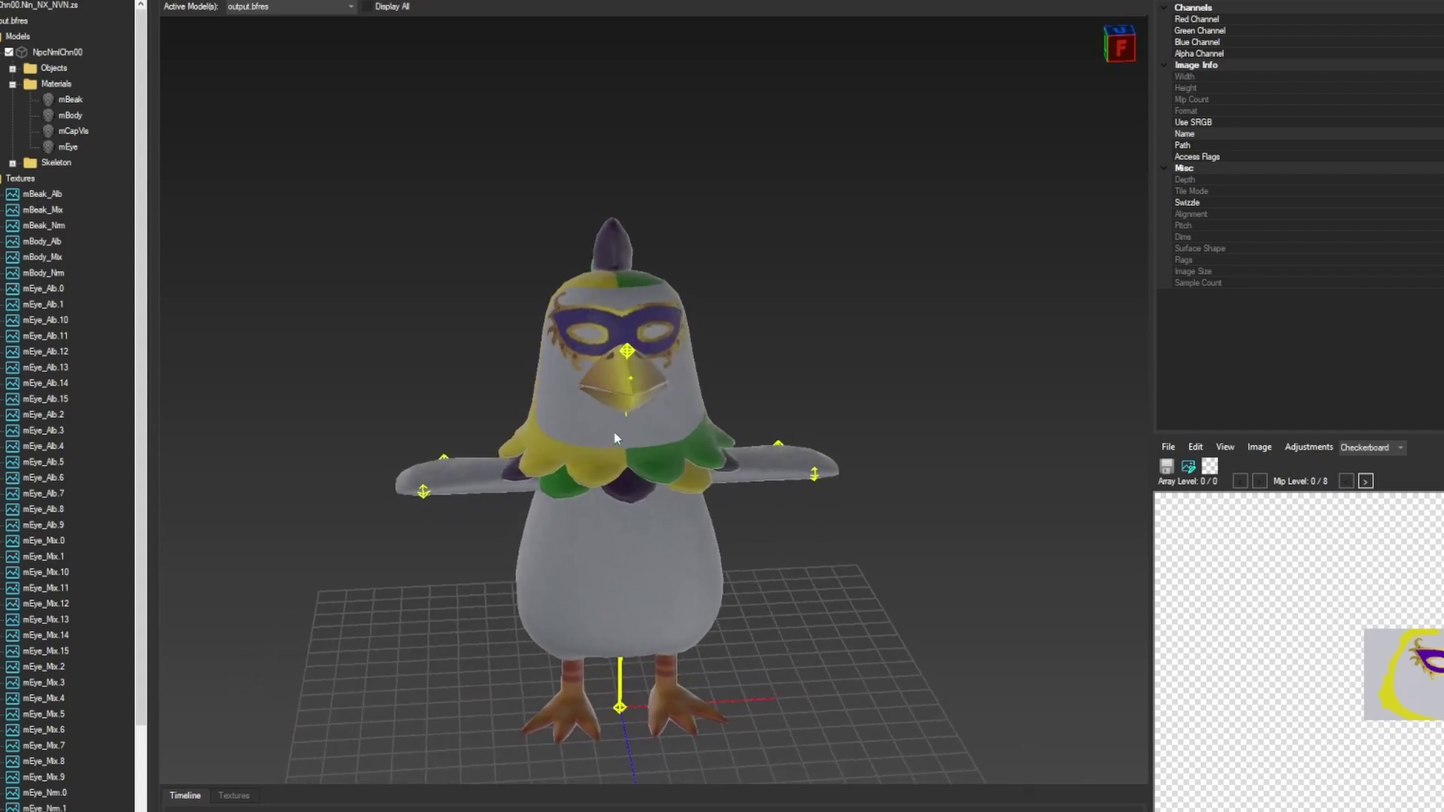
scroll(680, 348, "up", 4)
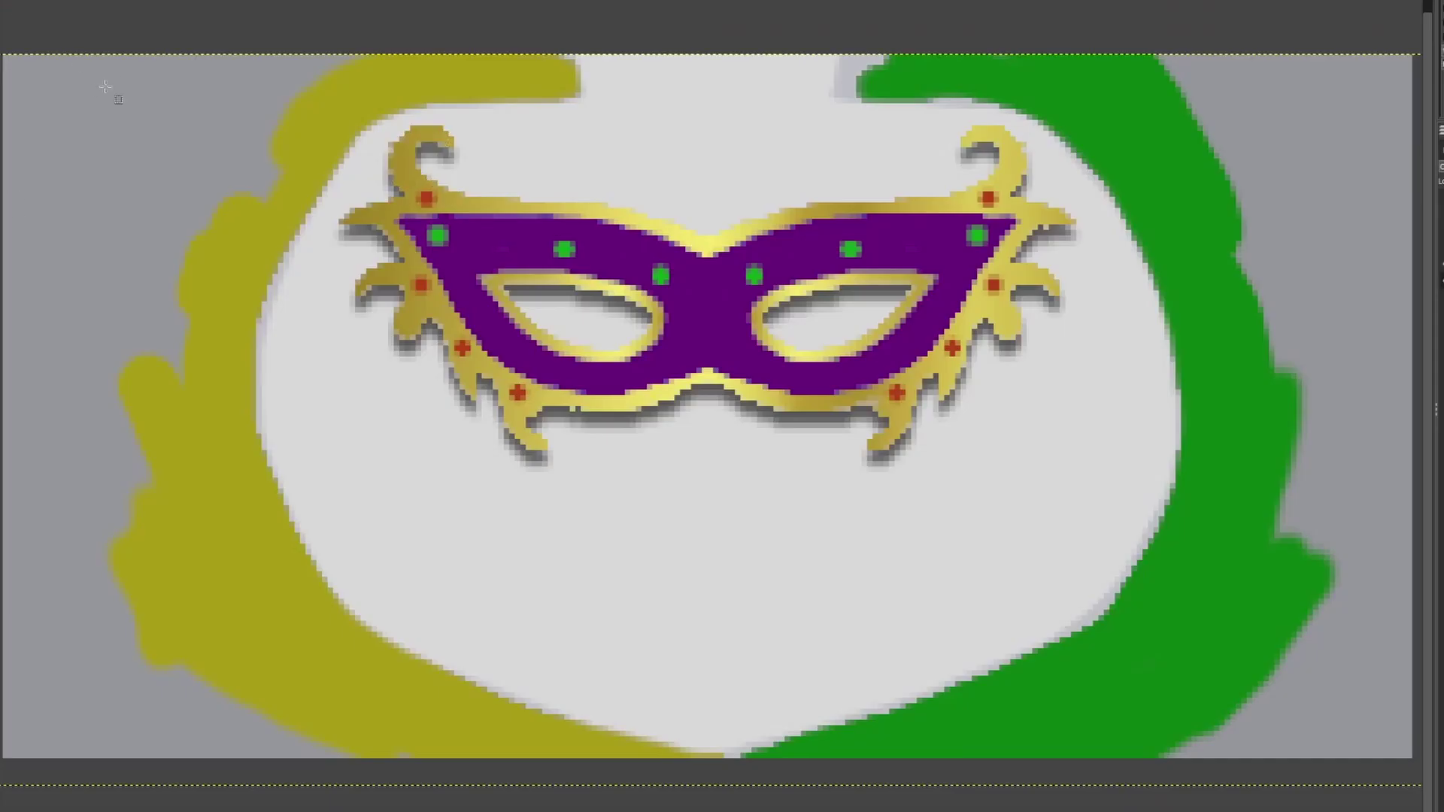
Zoom in on the mask and paint black pupils into both eye openings with symmetry
left_click(477, 180)
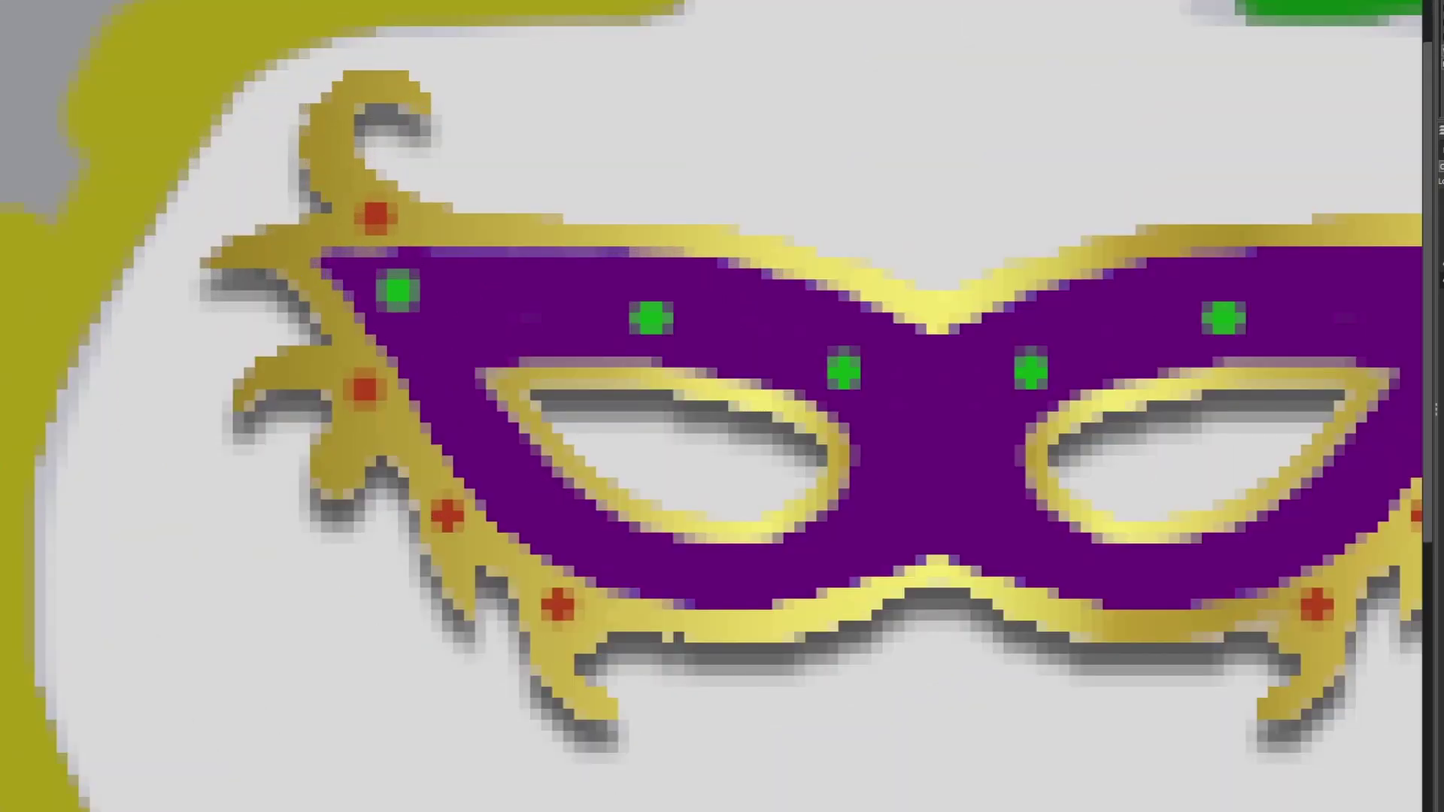
scroll(717, 407, "right", 2)
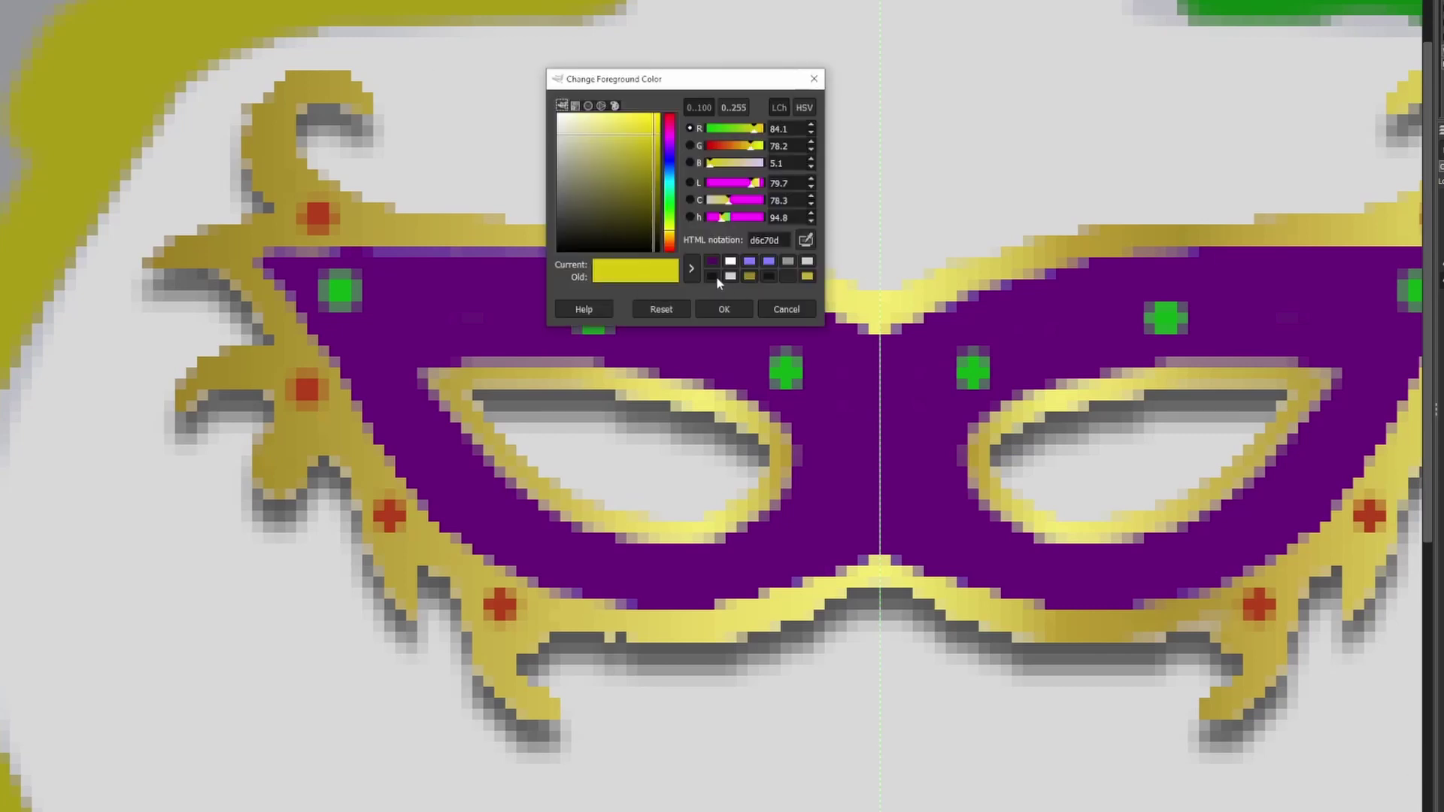
left_click(715, 277)
left_click(724, 309)
left_click(629, 455)
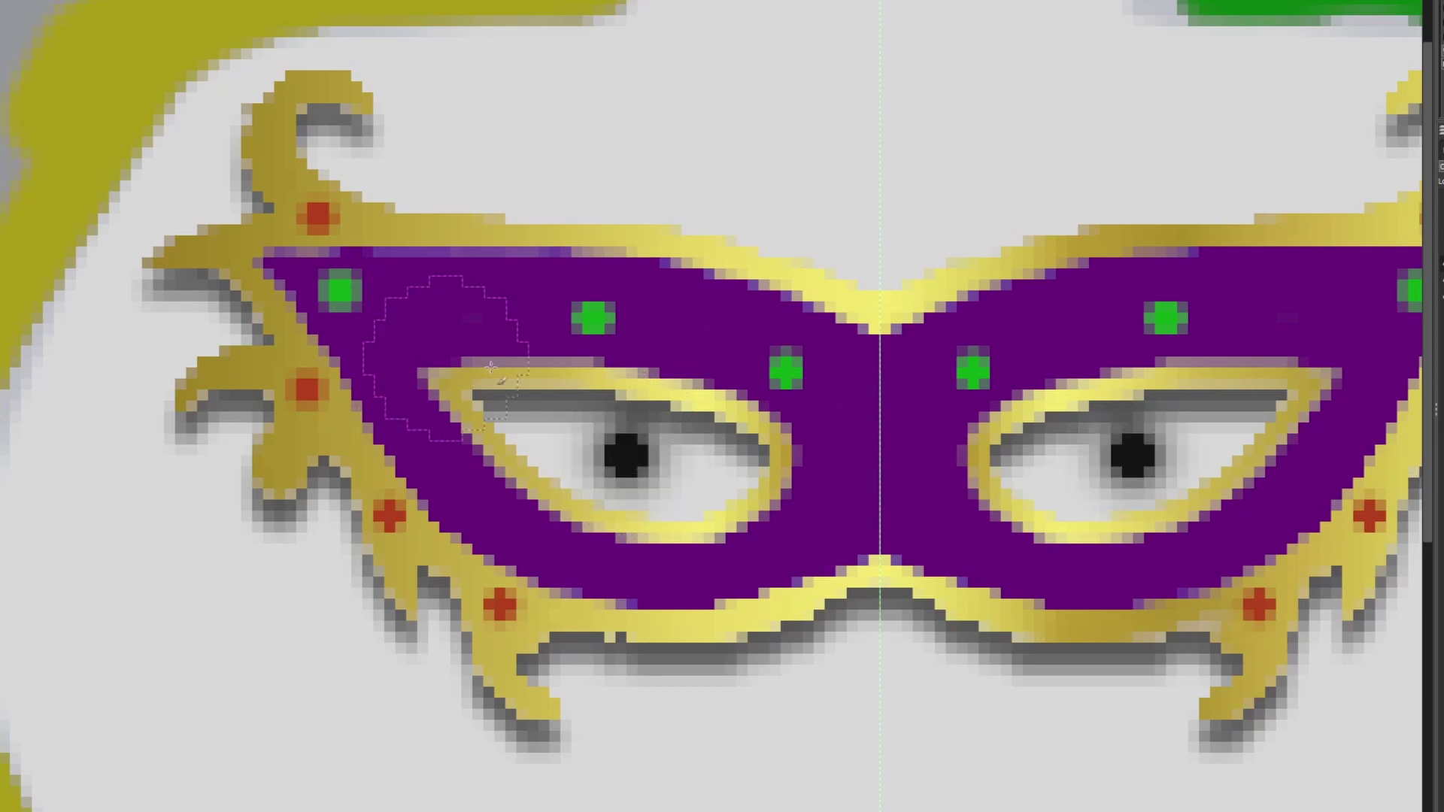
Redo the pupils larger and slightly lower-right, then shade across their tops
key("ctrl+z")
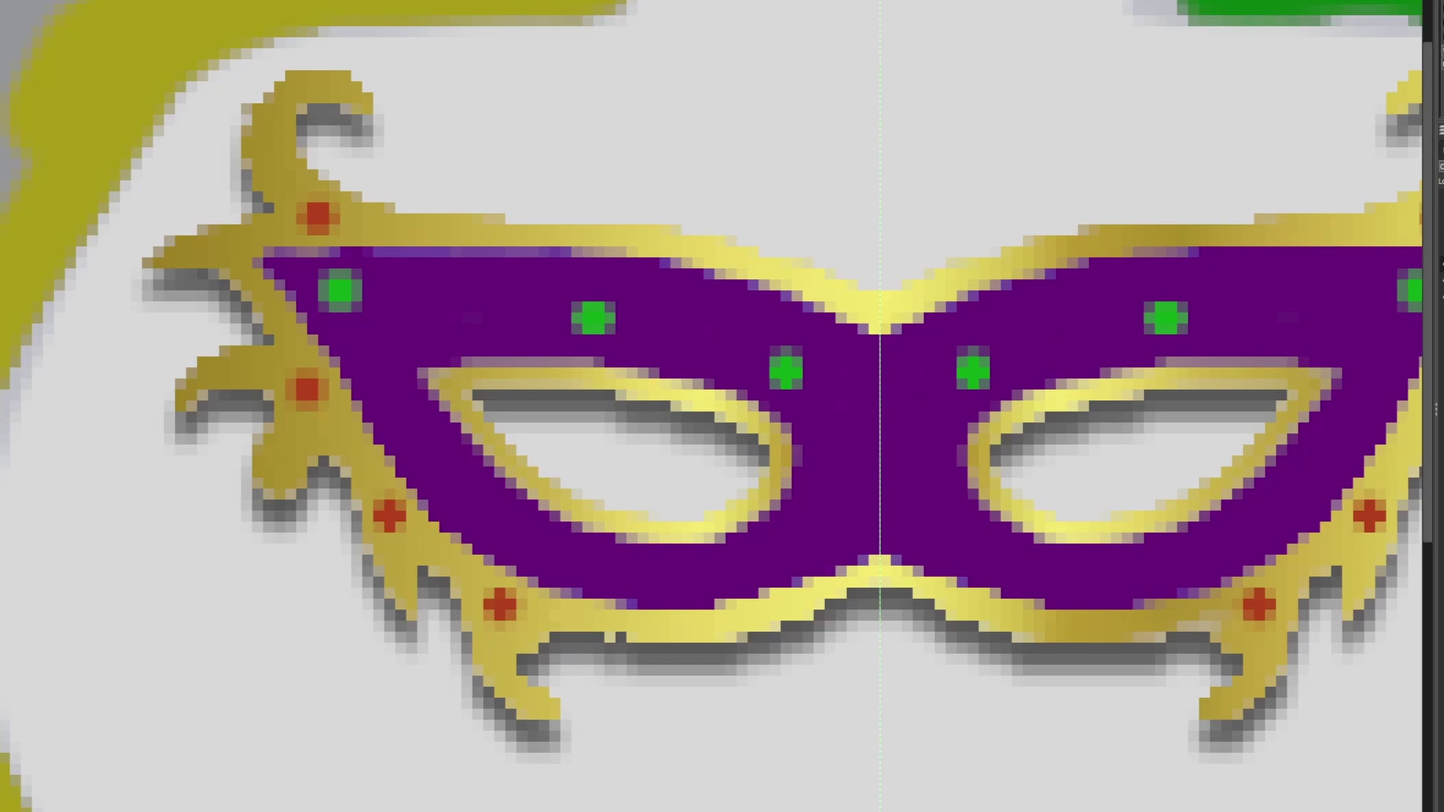
left_click(623, 443)
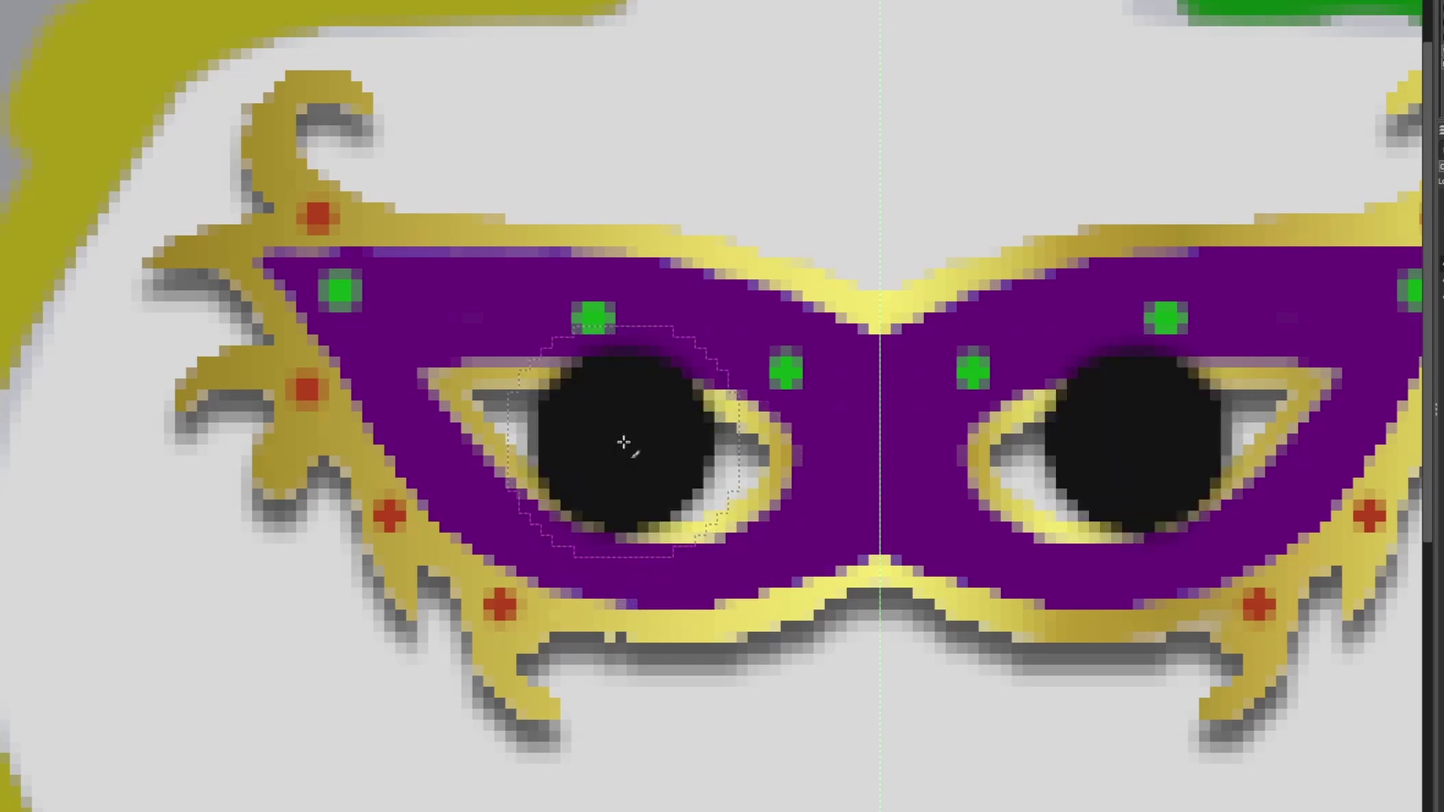
key("ctrl+z")
left_click(628, 449)
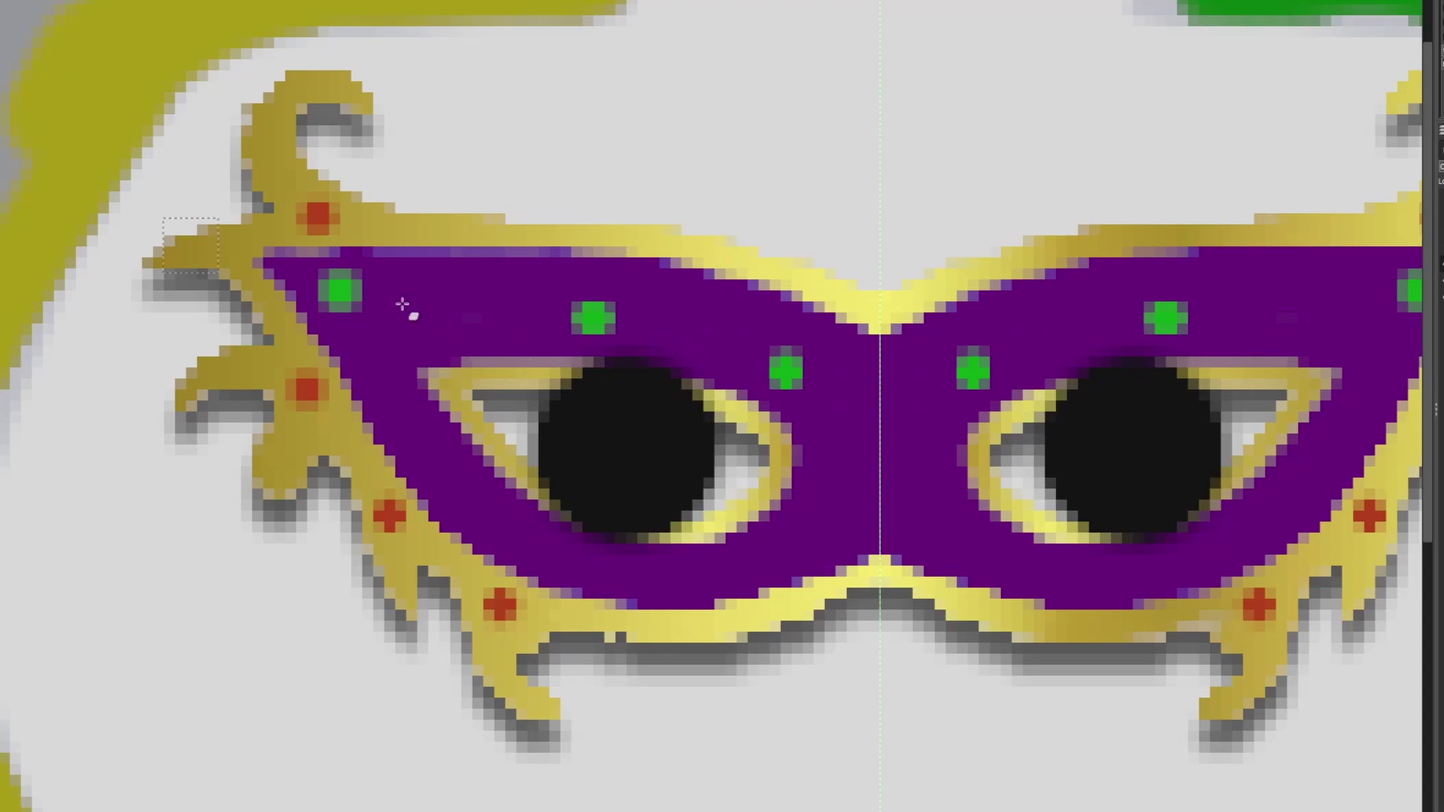
left_click_drag(543, 369, 647, 361)
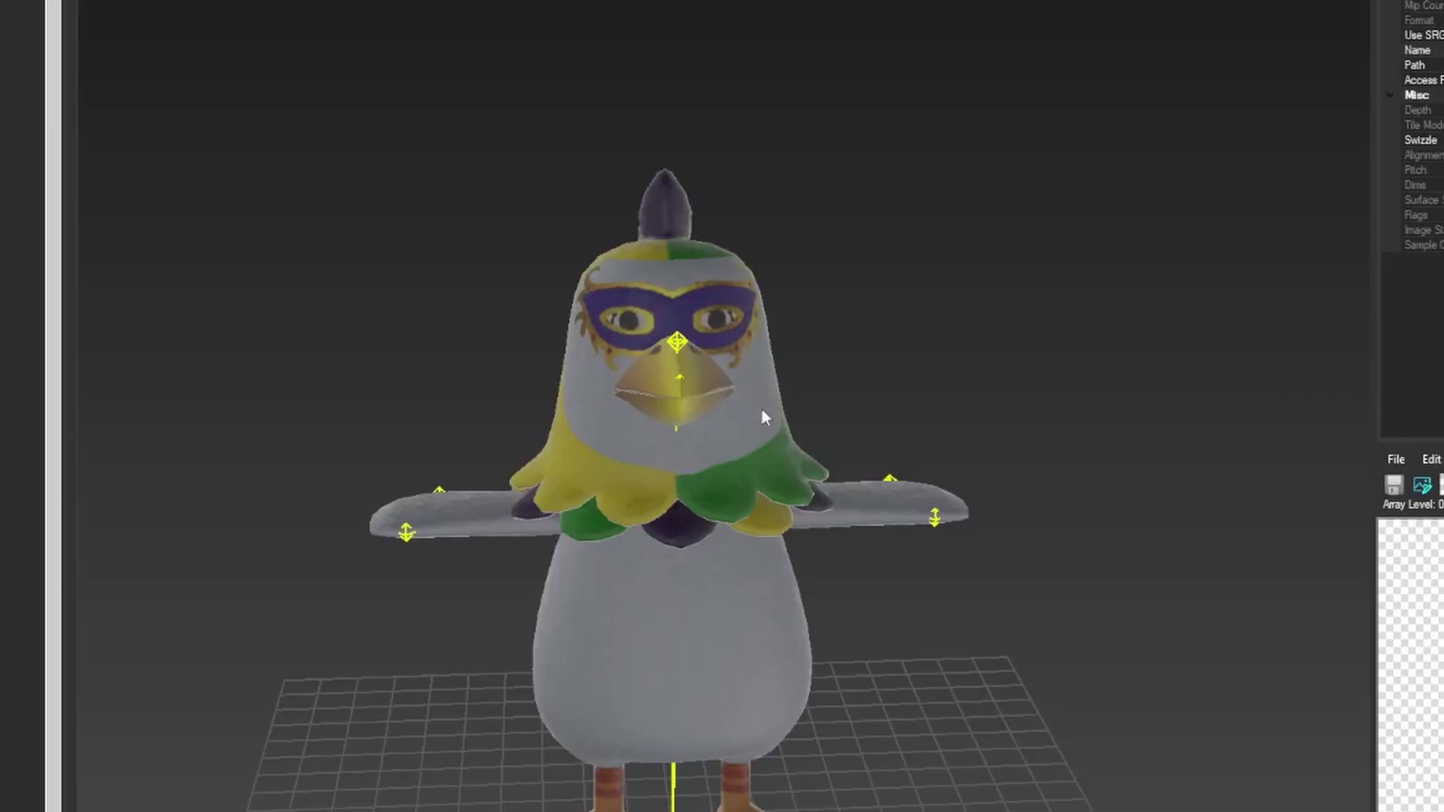
Zoom and orbit the 3D view to inspect the masked chicken from front, three-quarter and above
scroll(761, 409, "up", 3)
scroll(684, 304, "up", 2)
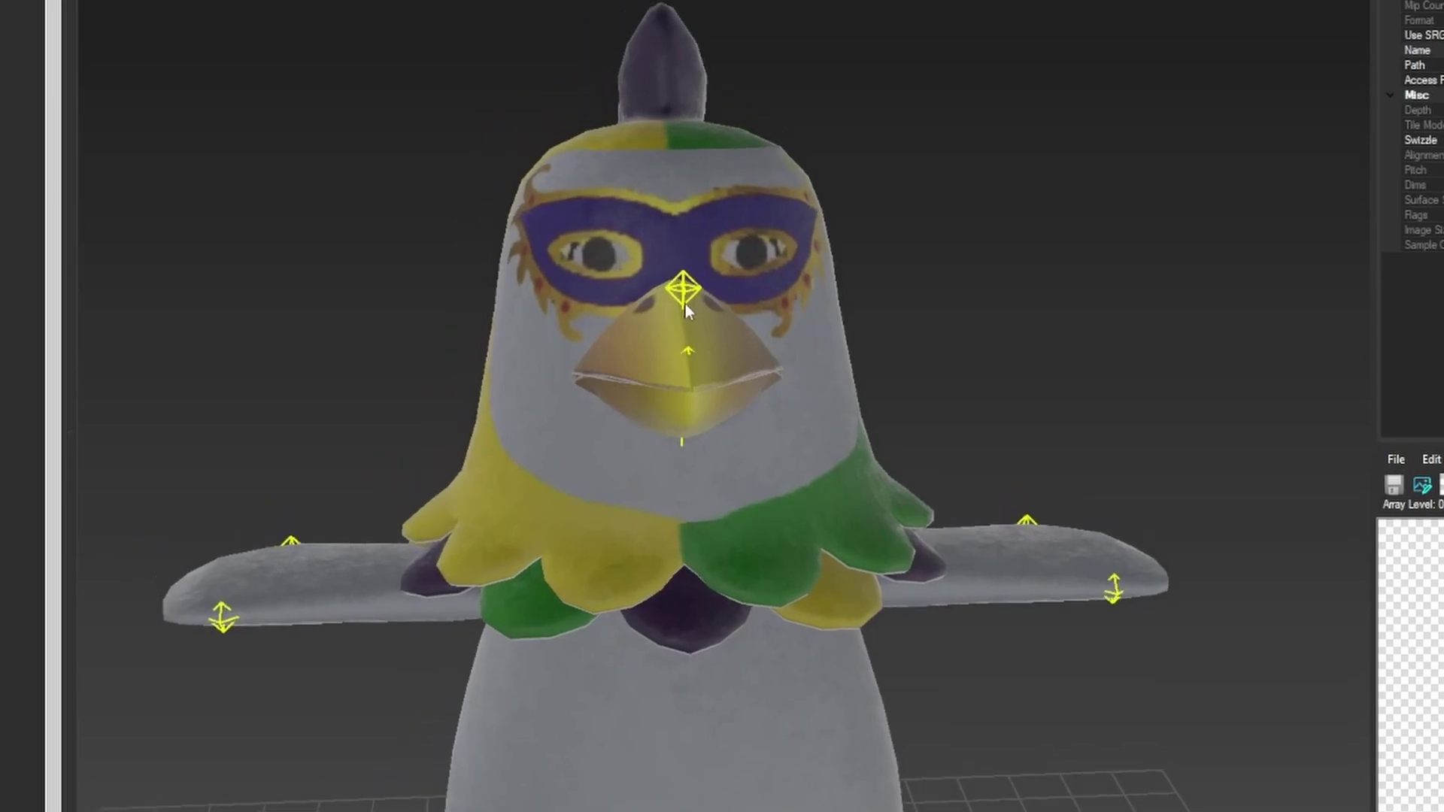
scroll(684, 304, "up", 5)
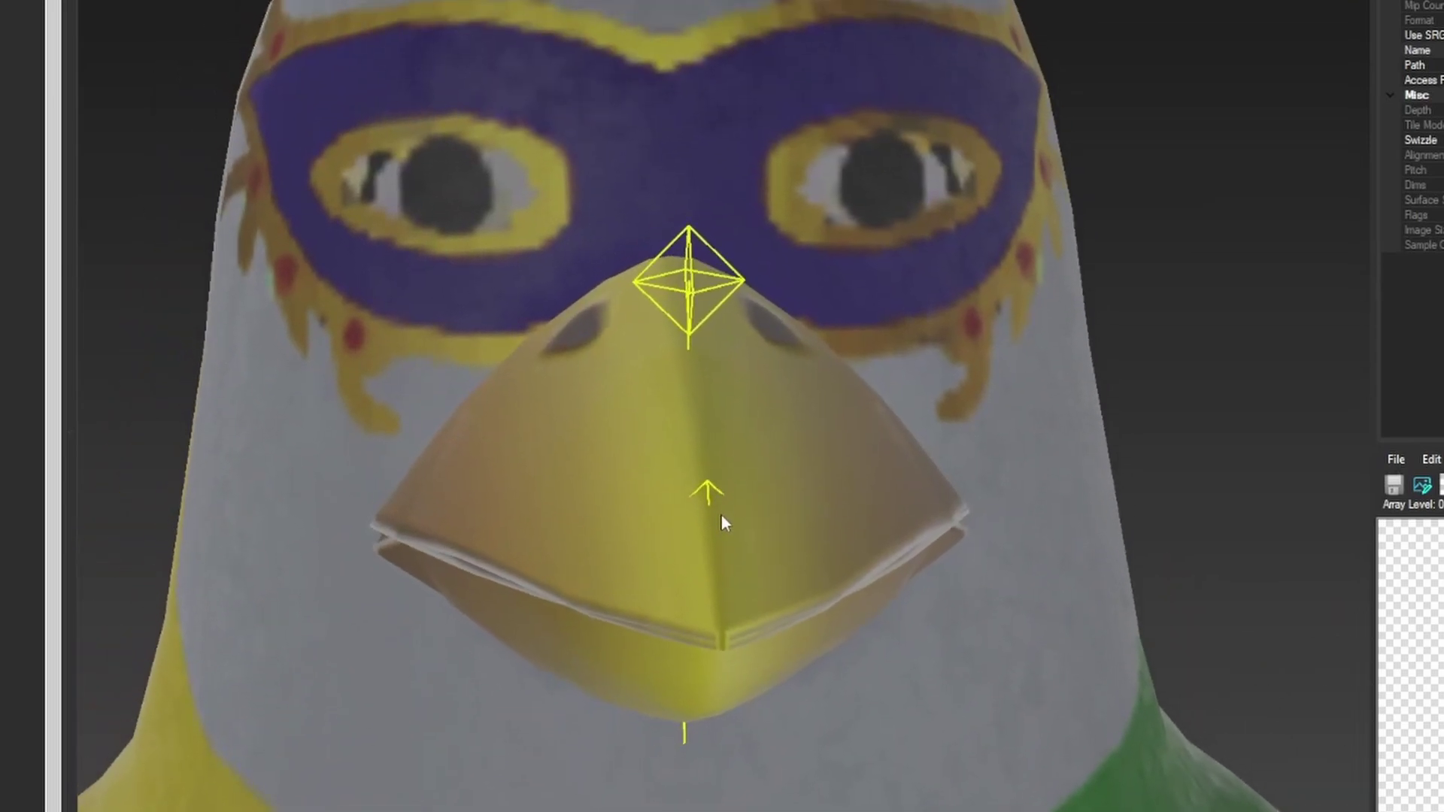
scroll(750, 415, "up", 1)
scroll(773, 444, "up", 2)
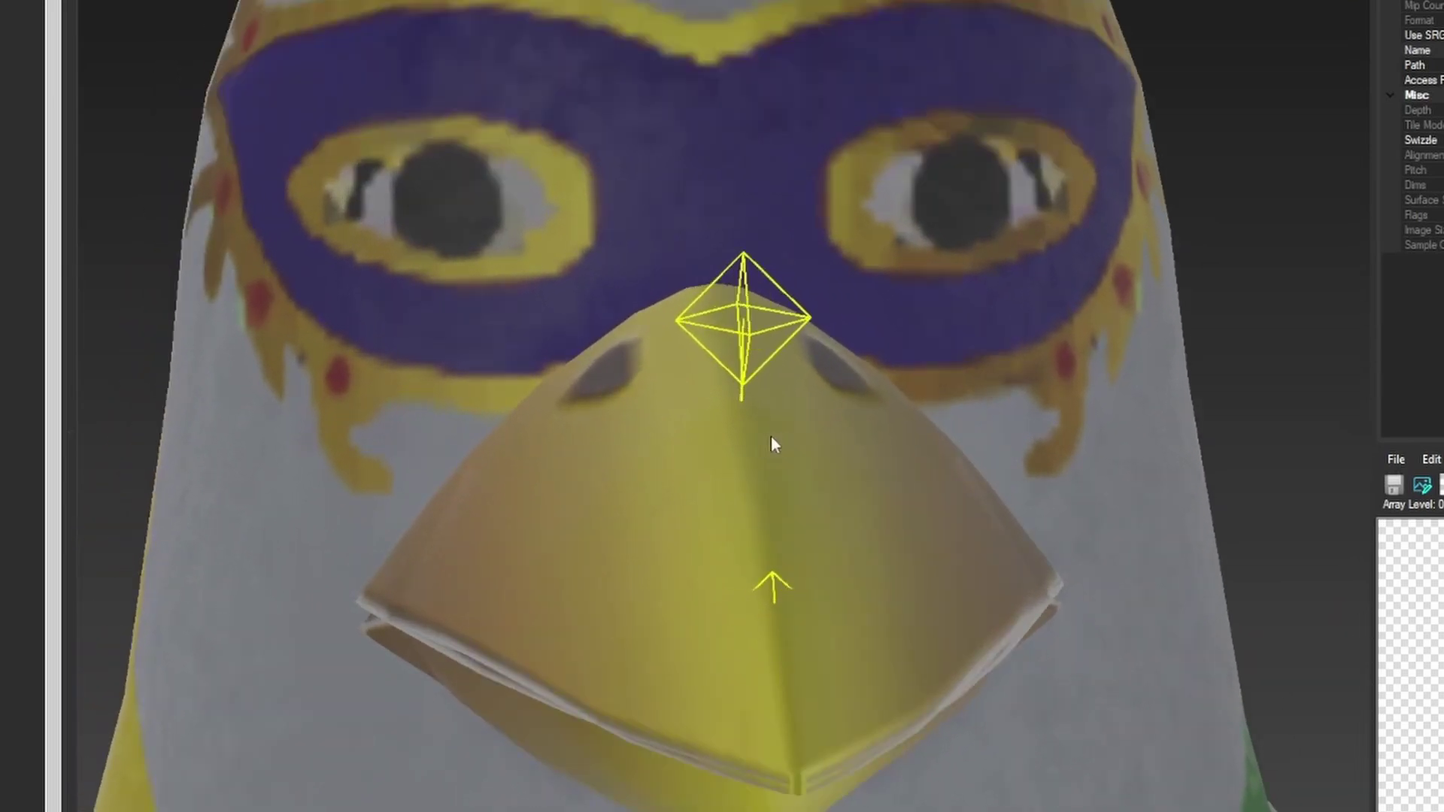
scroll(770, 436, "up", 1)
scroll(785, 511, "up", 3)
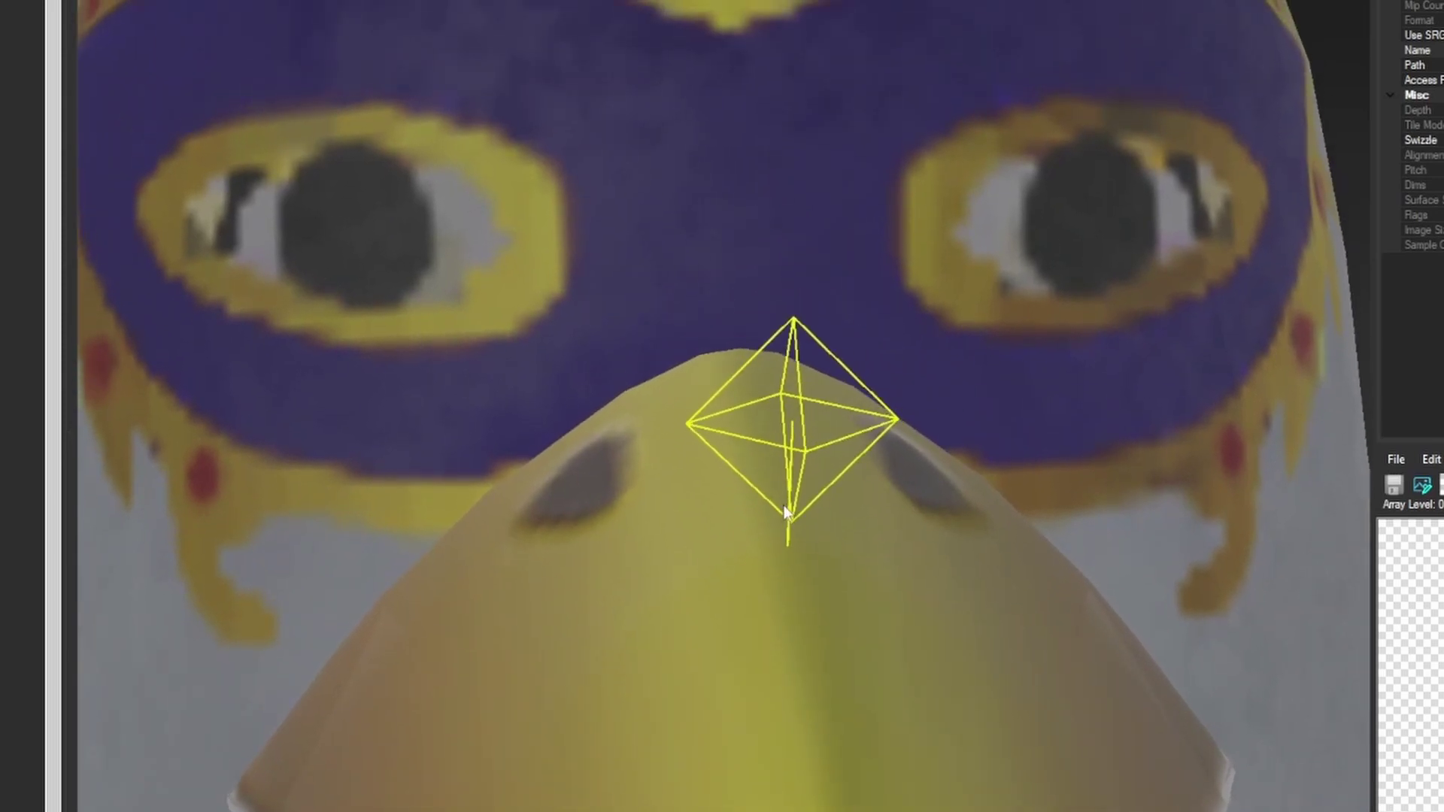
scroll(779, 505, "down", 10)
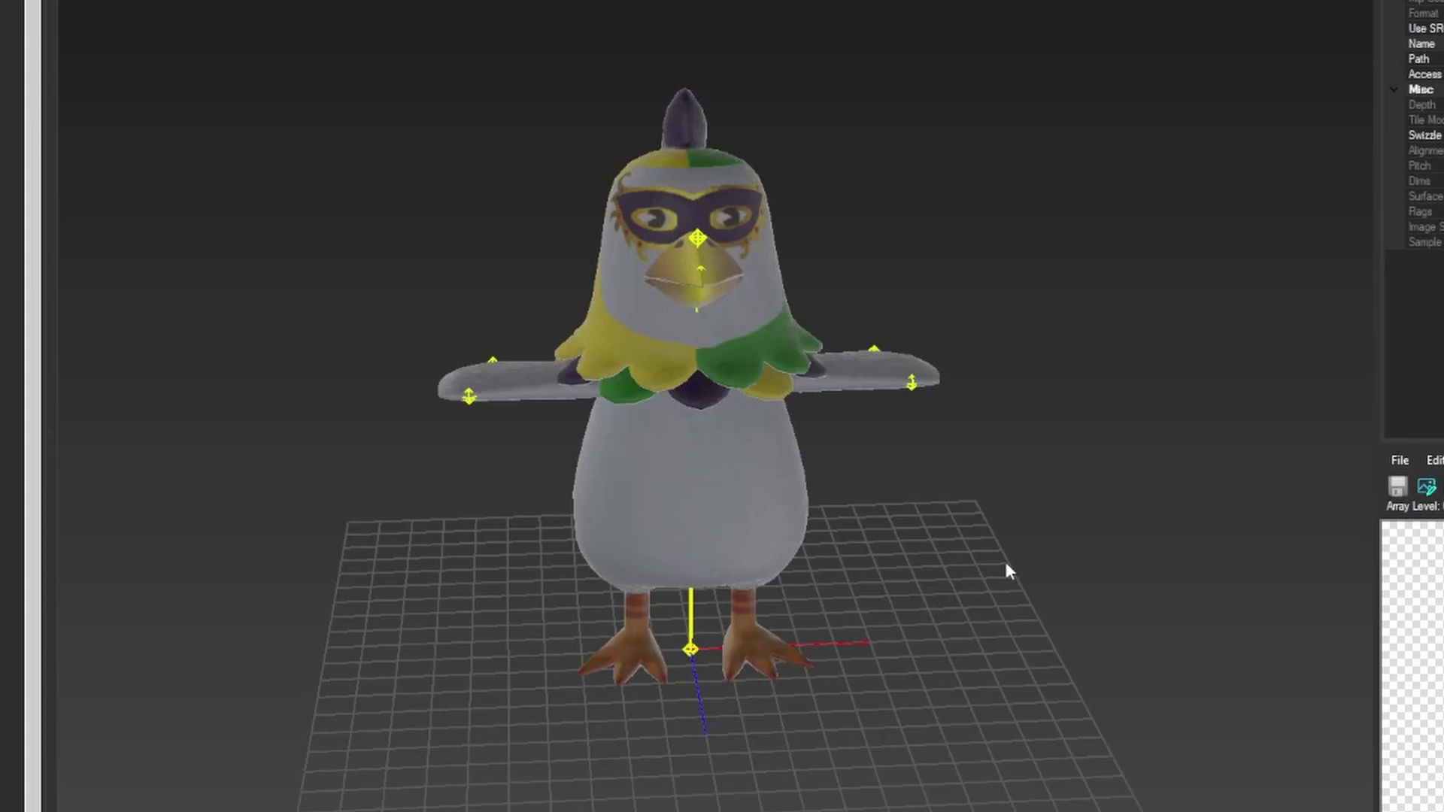
middle_click_drag(1007, 571, 744, 516)
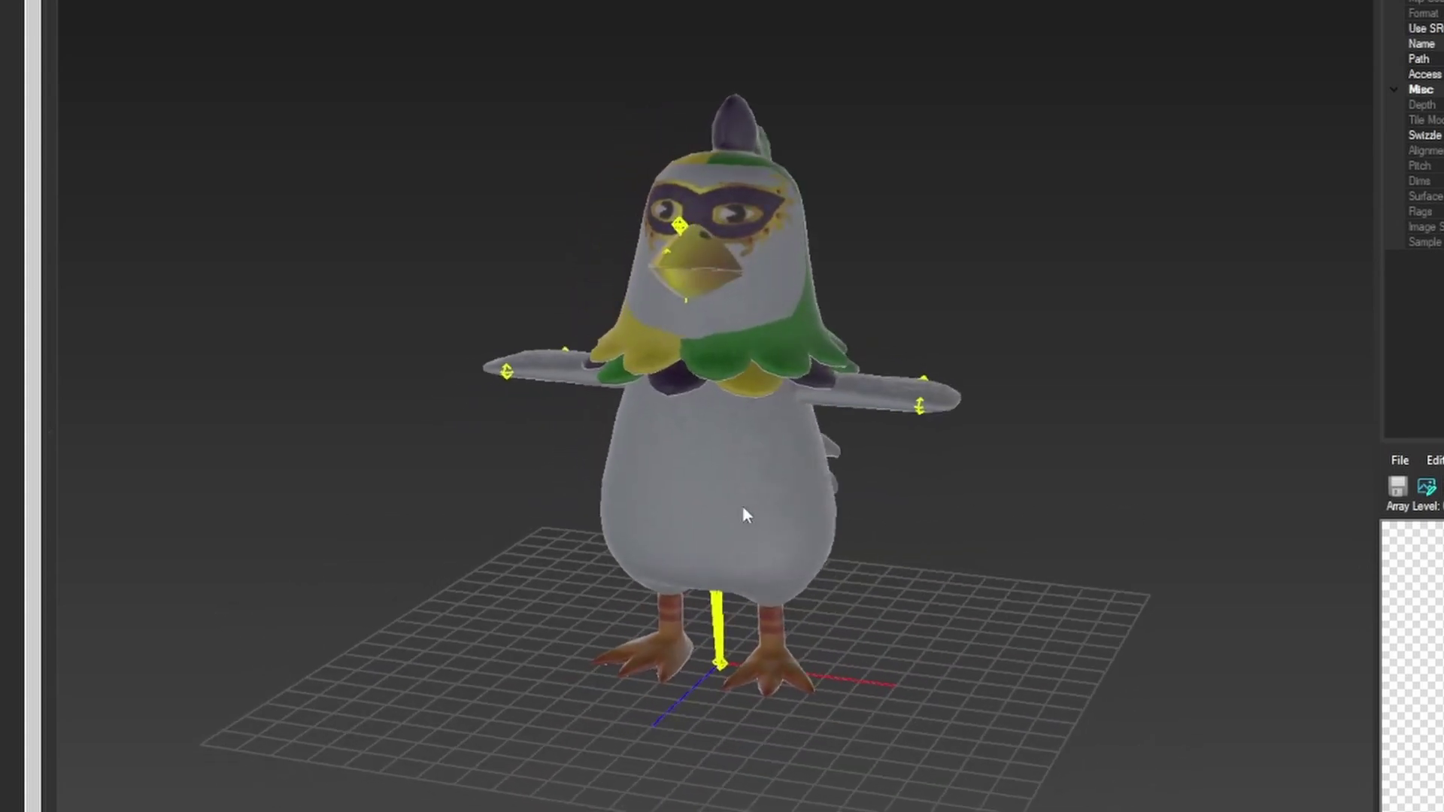
middle_click_drag(564, 554, 790, 539)
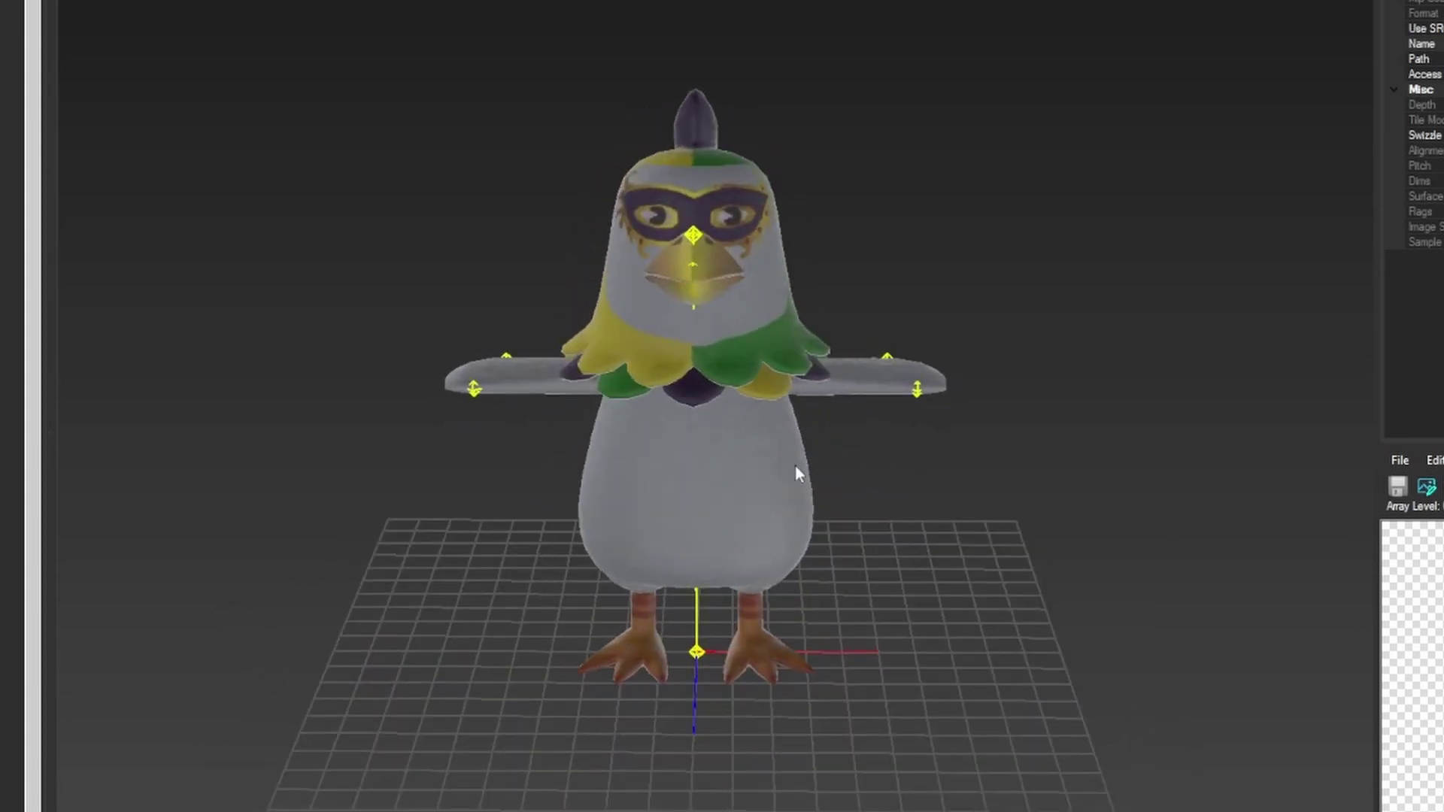
middle_click_drag(572, 542, 684, 542)
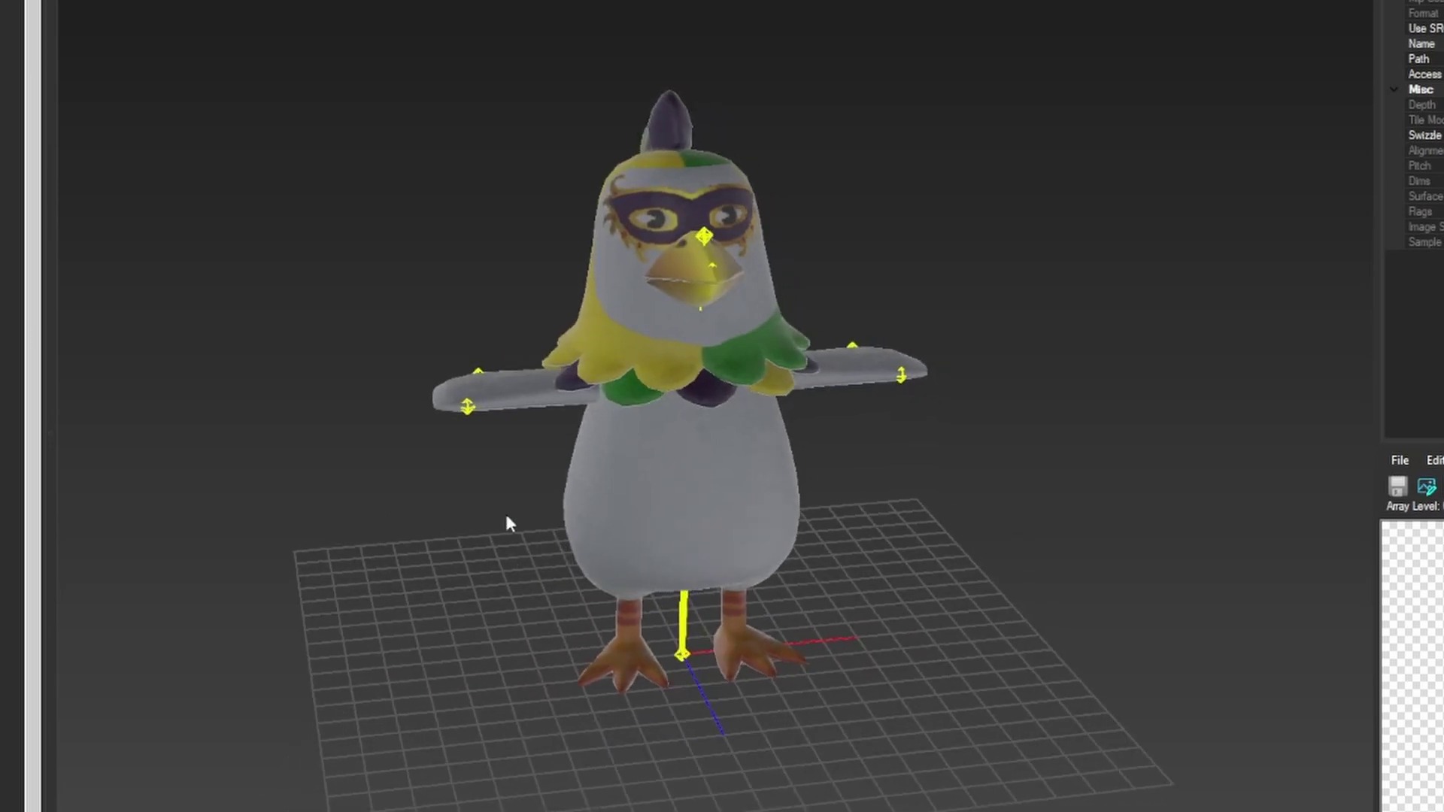
middle_click_drag(519, 508, 431, 484)
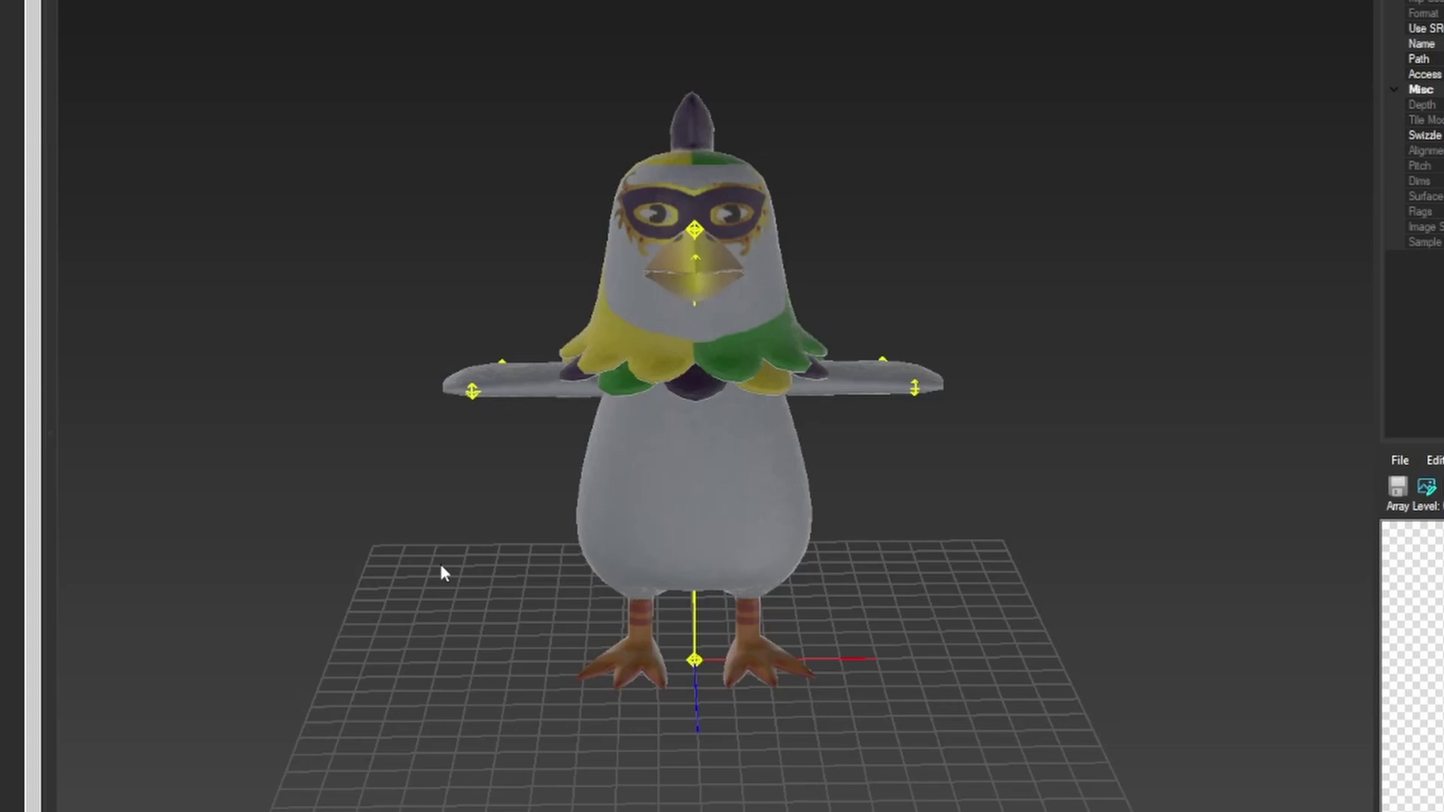
scroll(414, 568, "up", 2)
scroll(421, 511, "up", 2)
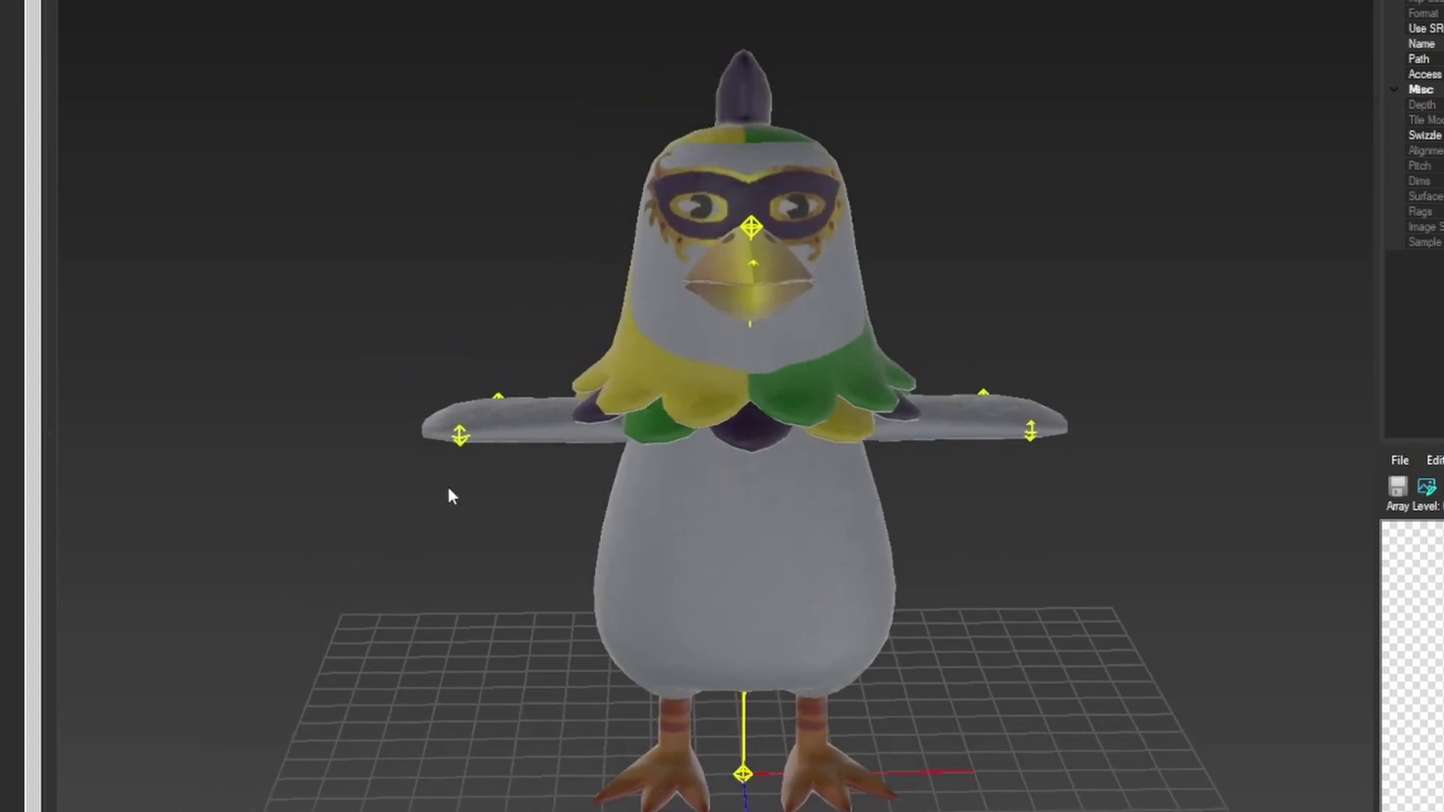
middle_click_drag(451, 493, 557, 530)
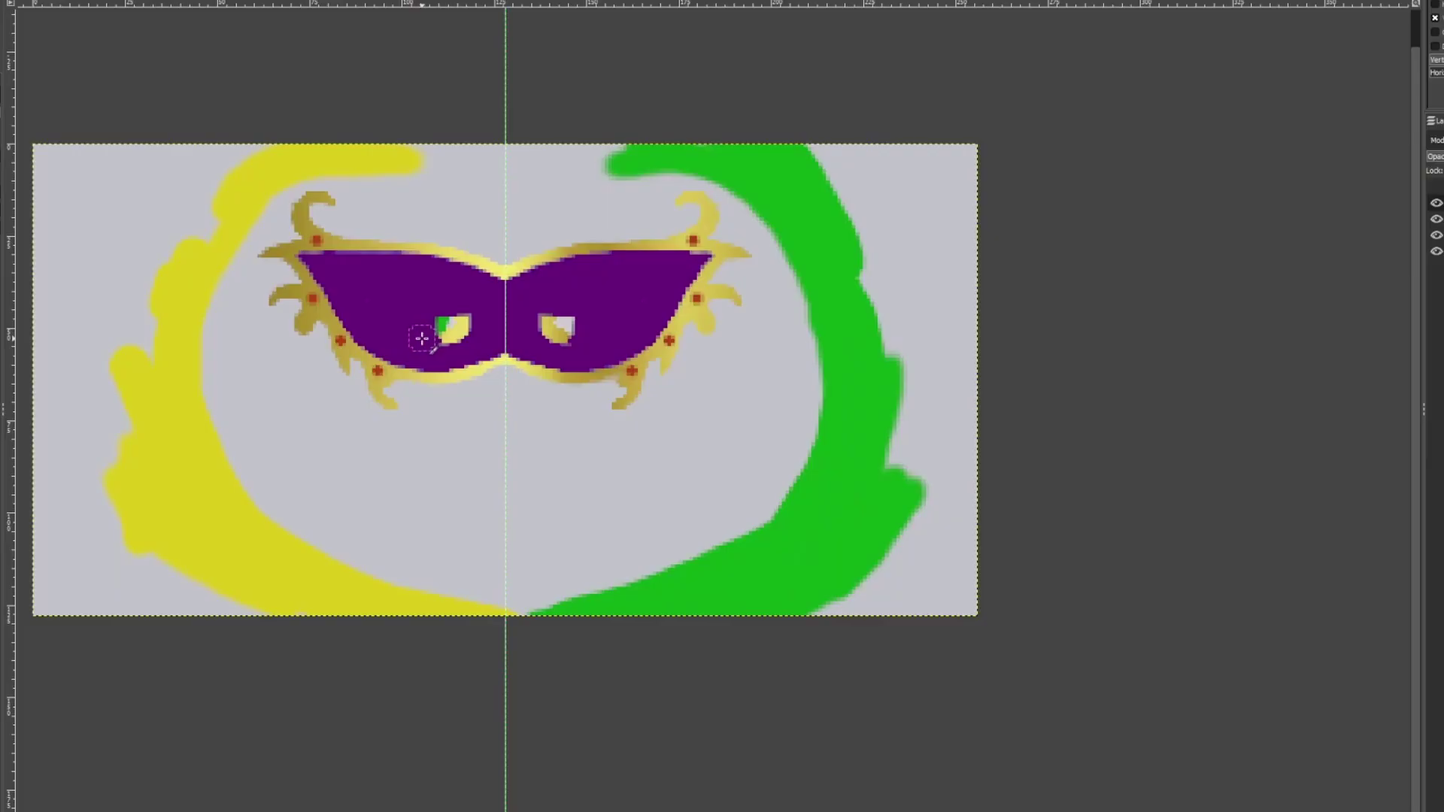
Paint purple over the mask's eye holes and commit a freehand selection around part of the mask
left_click_drag(419, 331, 467, 323)
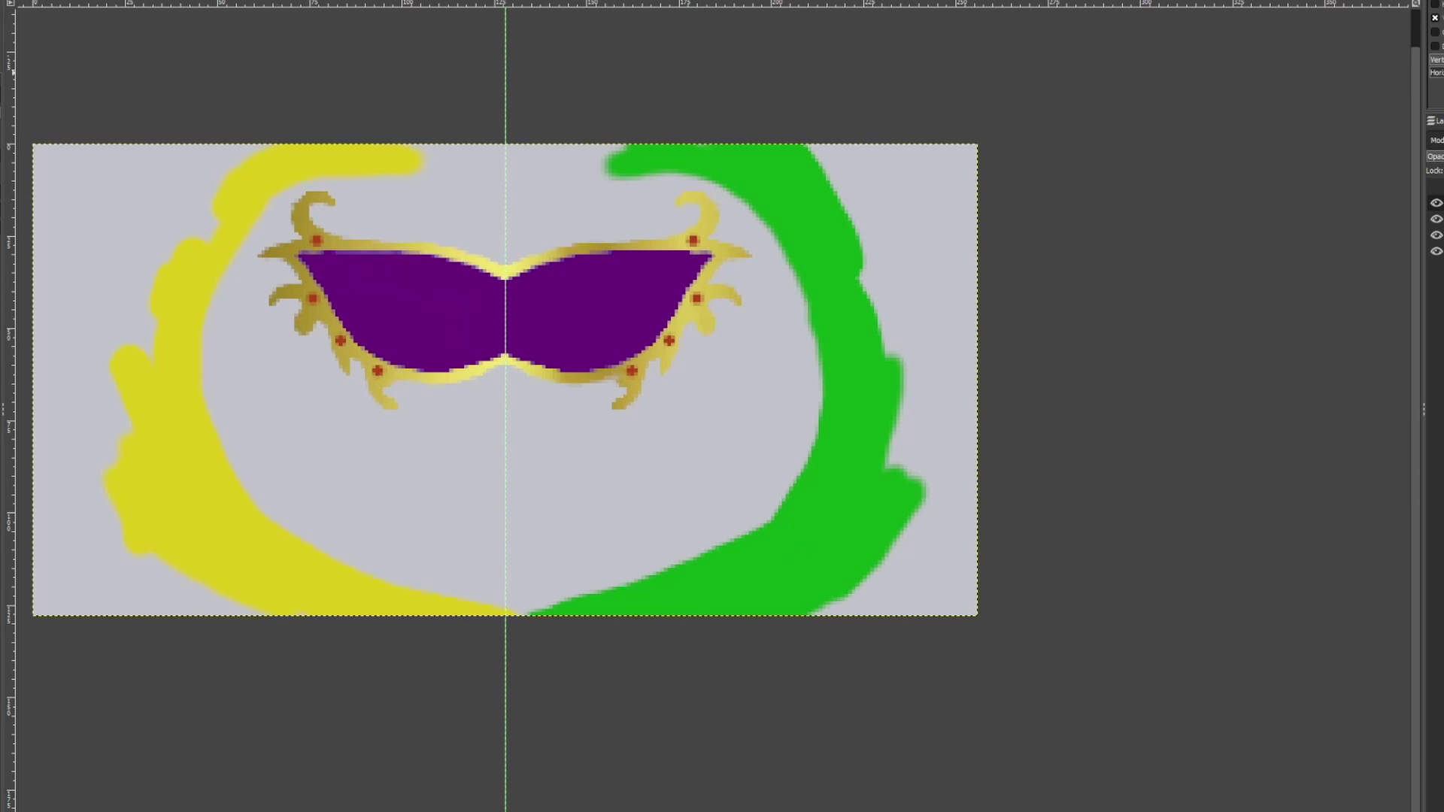
scroll(397, 286, "up", 3, "ctrl")
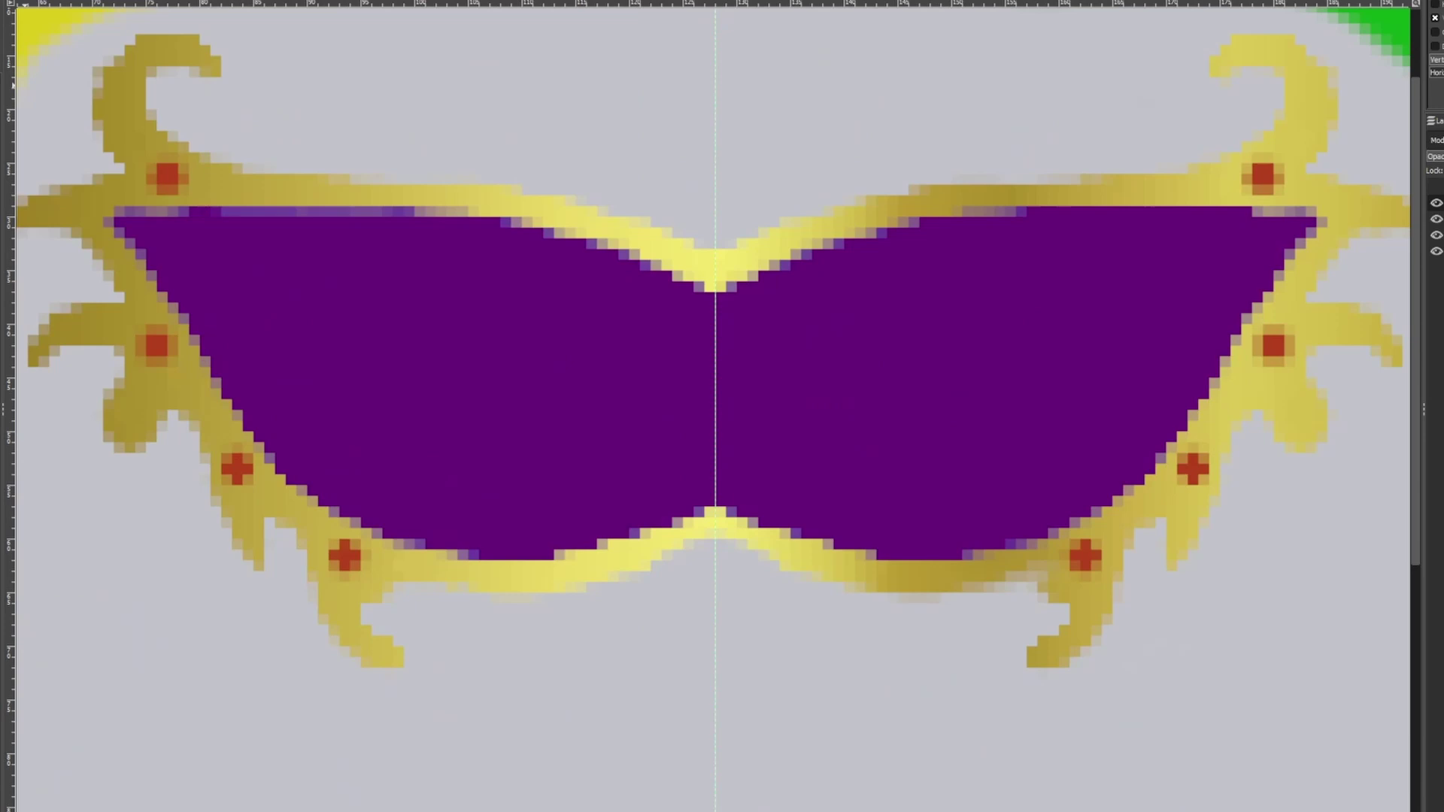
mouse_move(267, 331)
left_mouse_down()
mouse_move(379, 322)
mouse_move(566, 350)
mouse_move(620, 383)
mouse_move(627, 429)
mouse_move(574, 481)
mouse_move(507, 495)
mouse_move(409, 470)
mouse_move(269, 332)
left_mouse_up()
key("Return")
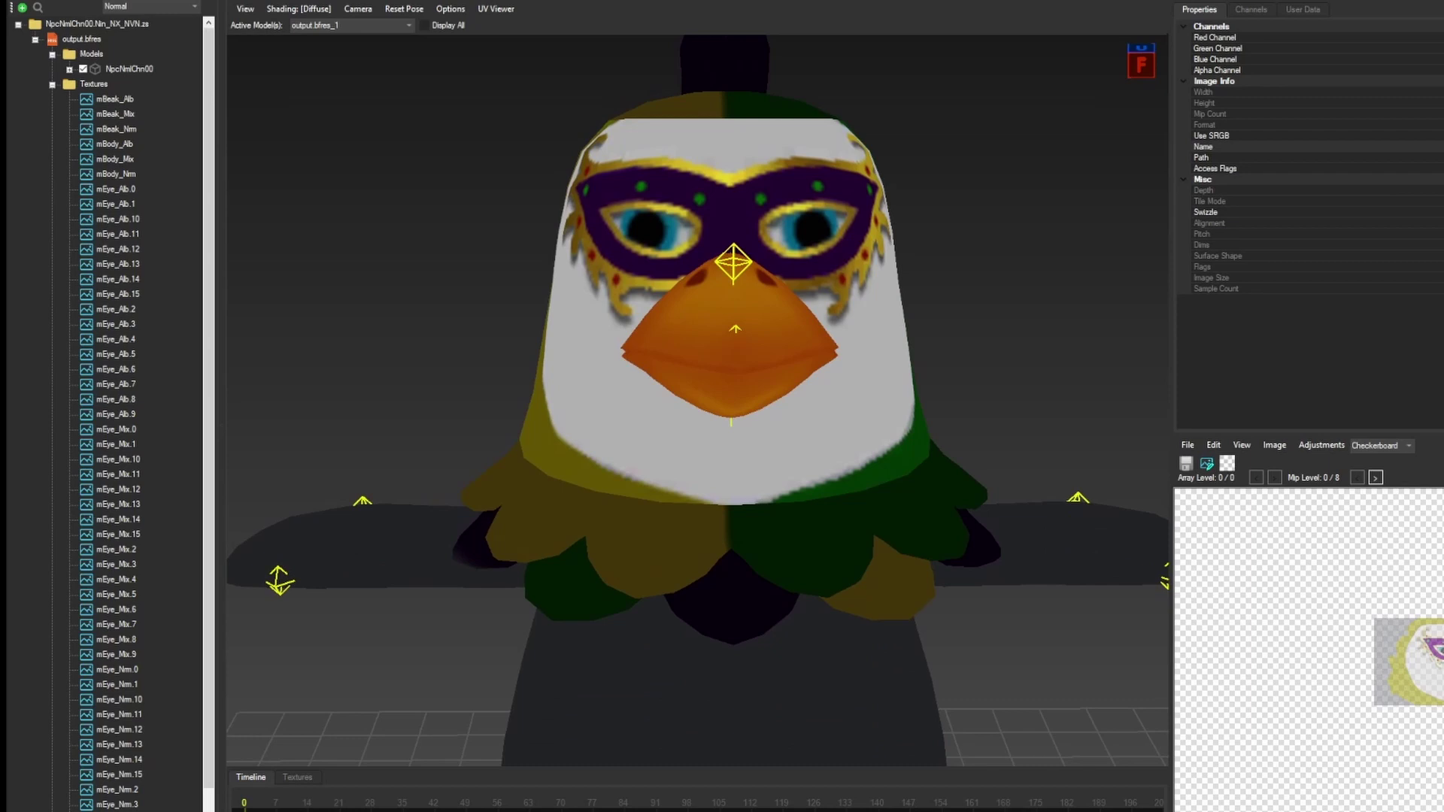
Bring the Chrome window with Mira reference images into view, then minimize it
left_click_drag(0, 255, 137, 105)
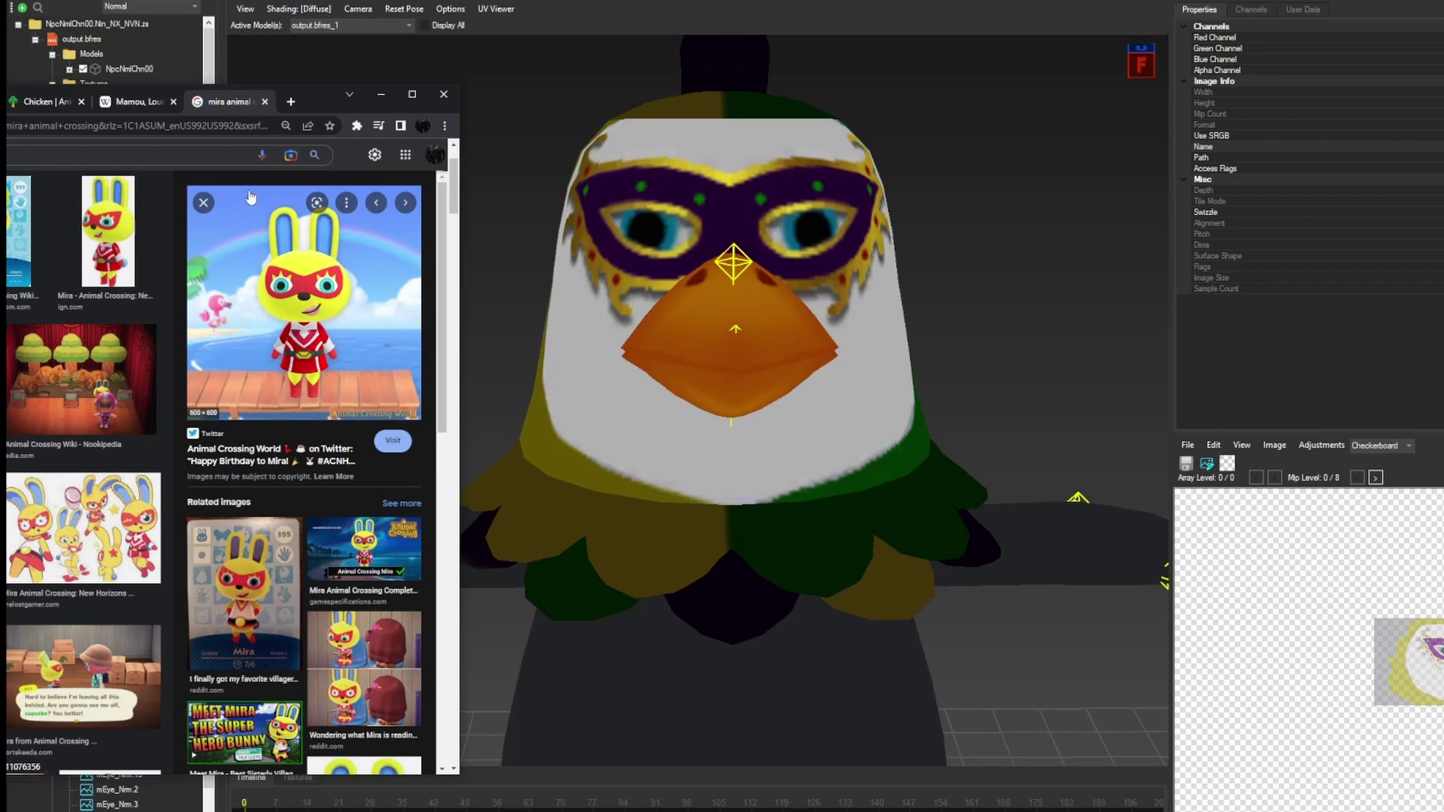
left_click(381, 94)
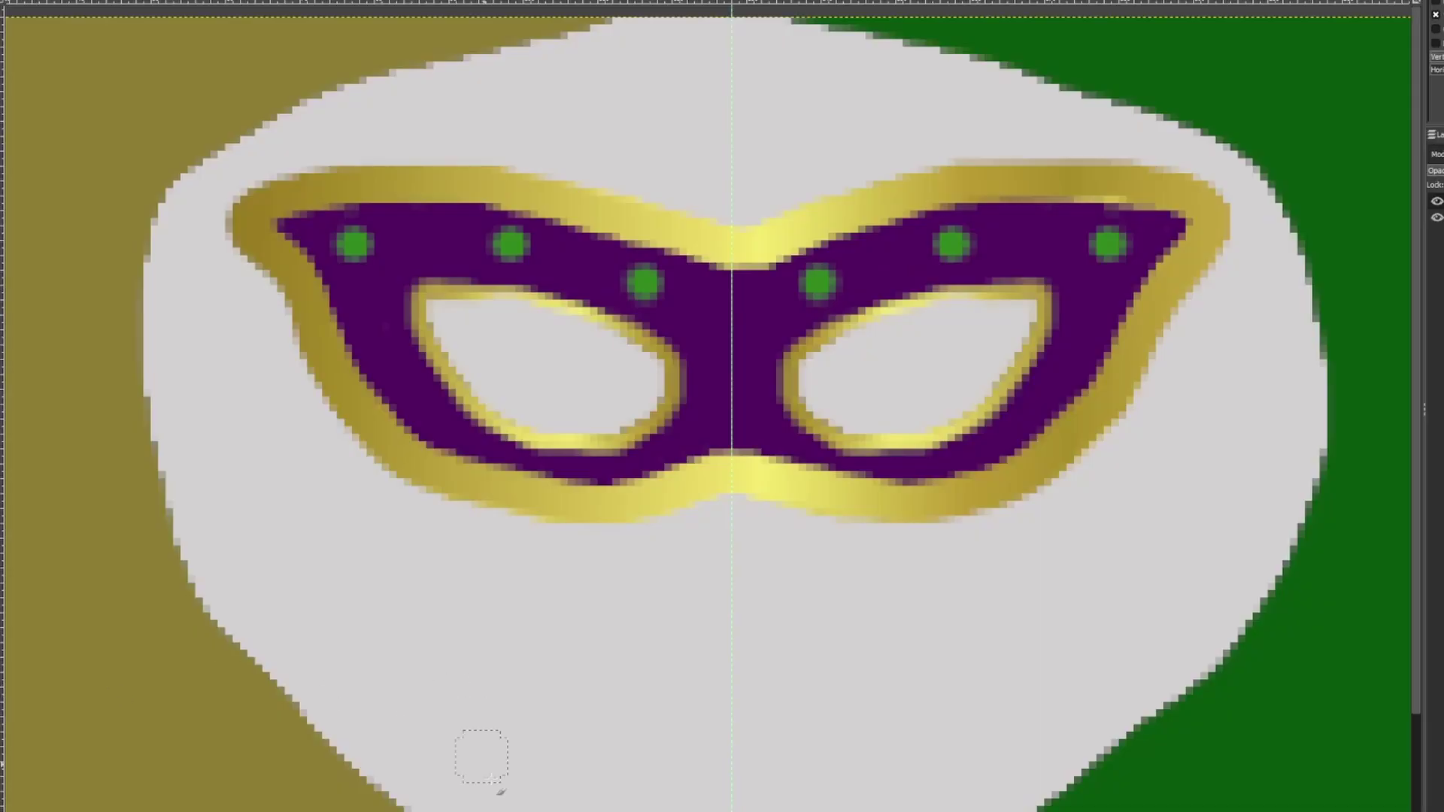
Set the foreground painting colour to red de1212
scroll(708, 406, "right", 1)
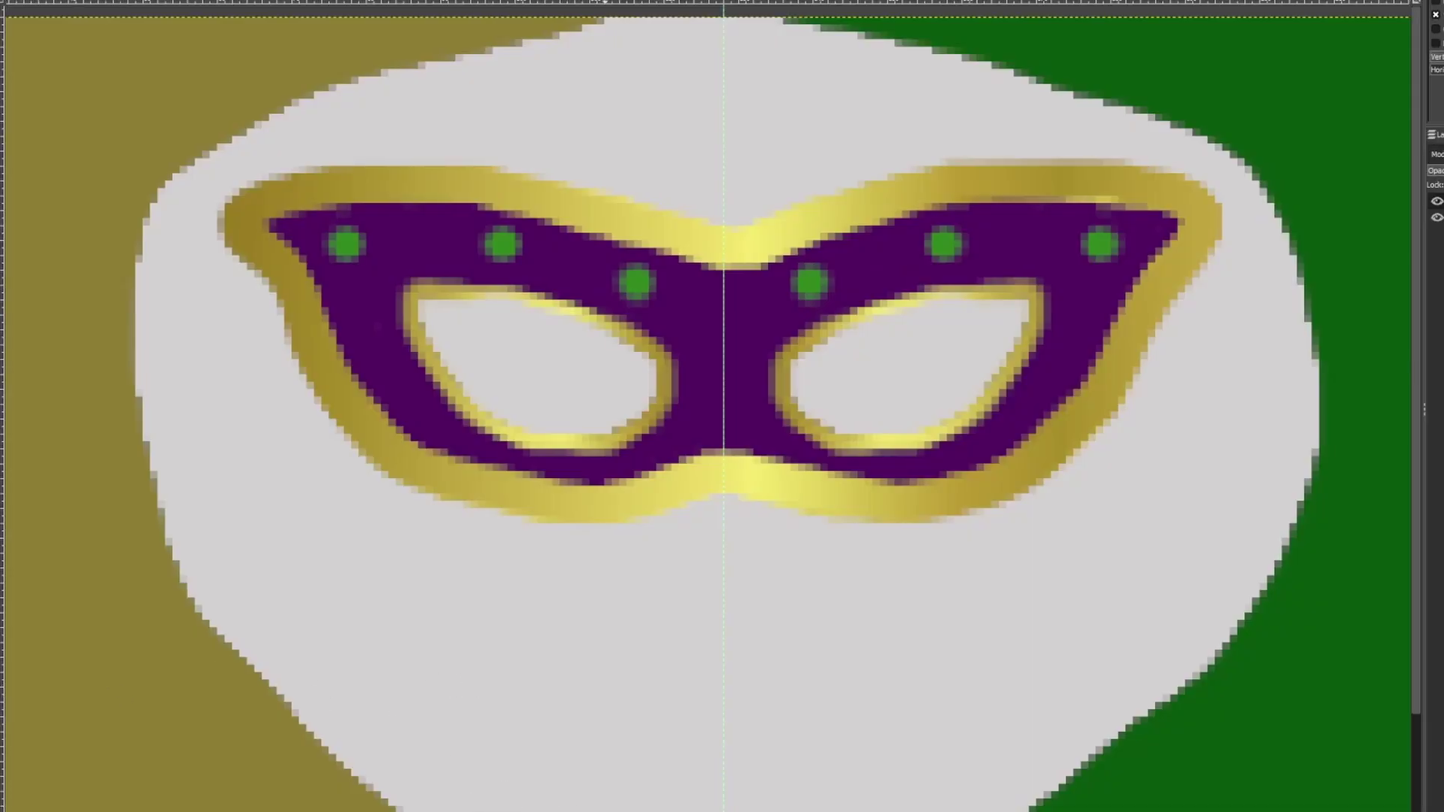
scroll(708, 406, "right", 2)
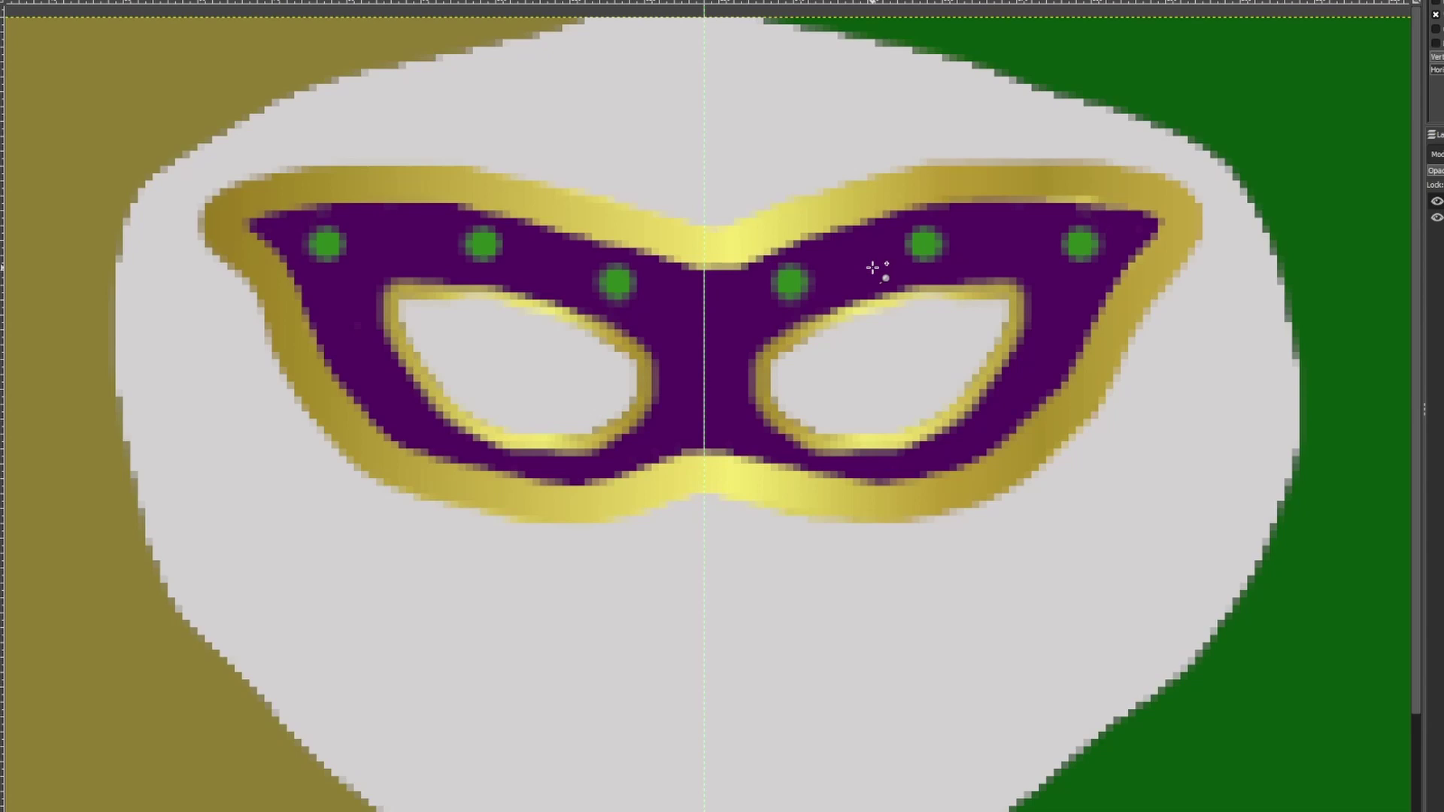
scroll(872, 268, "up", 1, "ctrl")
scroll(708, 406, "right", 7)
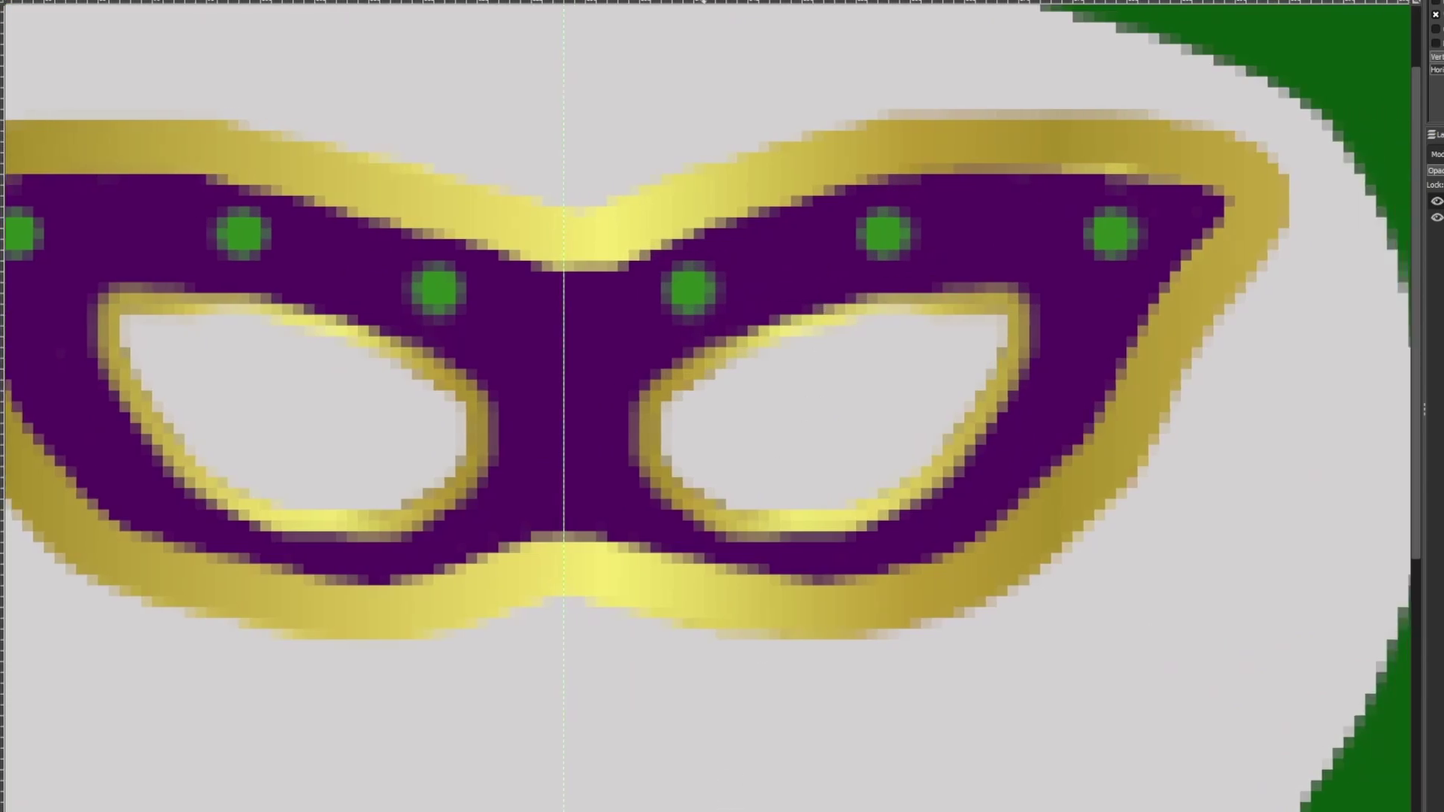
scroll(709, 406, "up", 4)
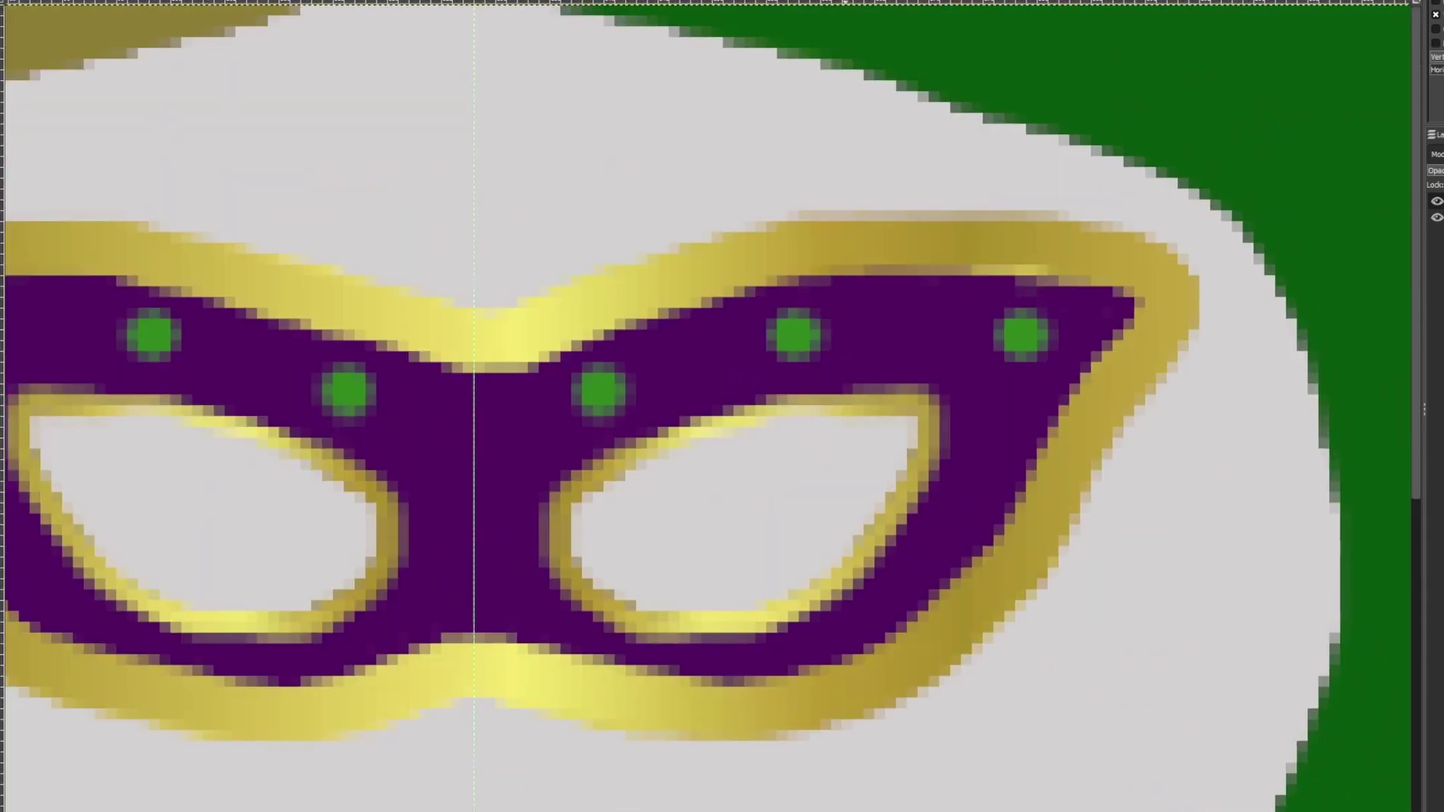
scroll(708, 406, "left", 11)
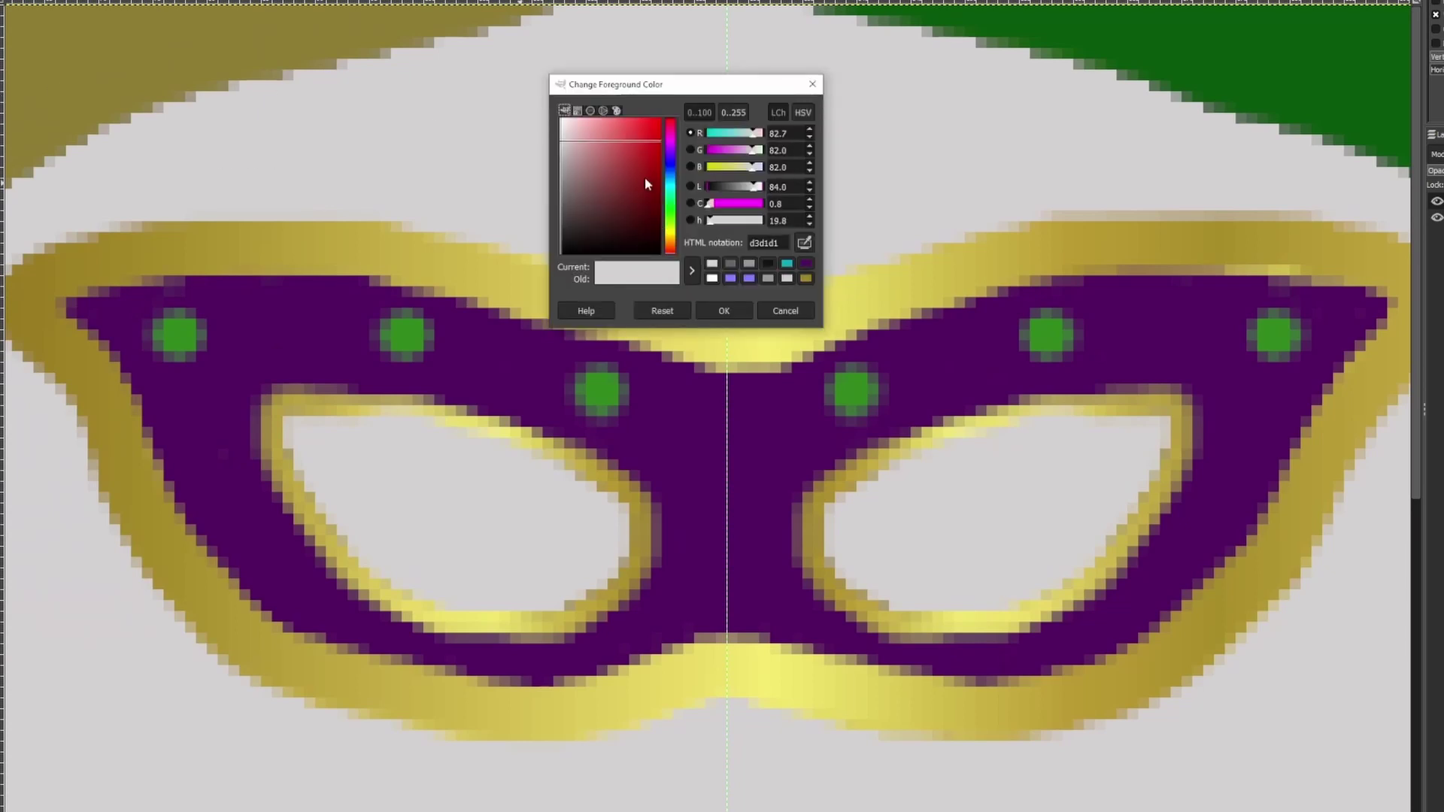
left_click(653, 136)
left_click(721, 311)
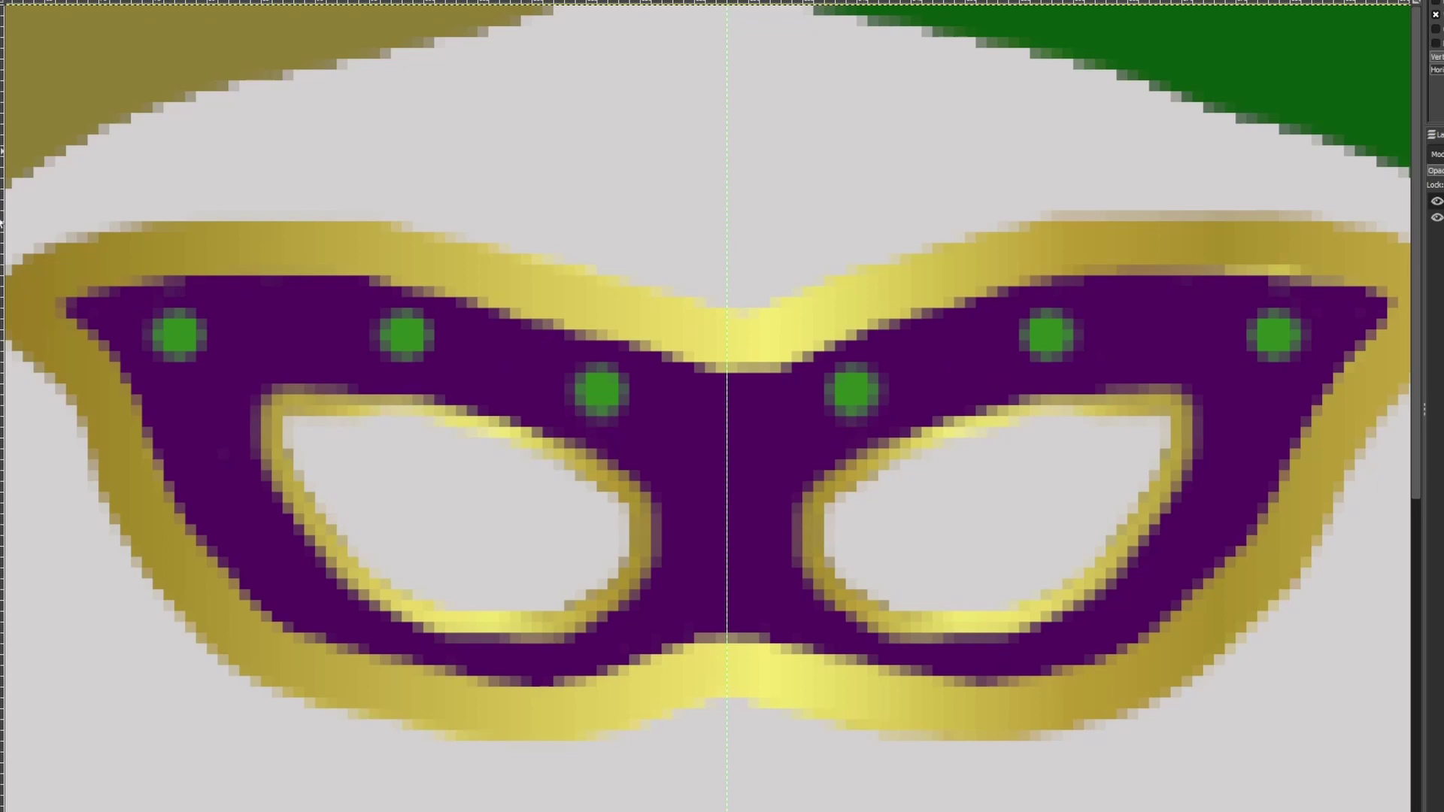
Add mirrored red jewel dots along the gold rim, from the left tip to bottom centre
left_click(95, 383)
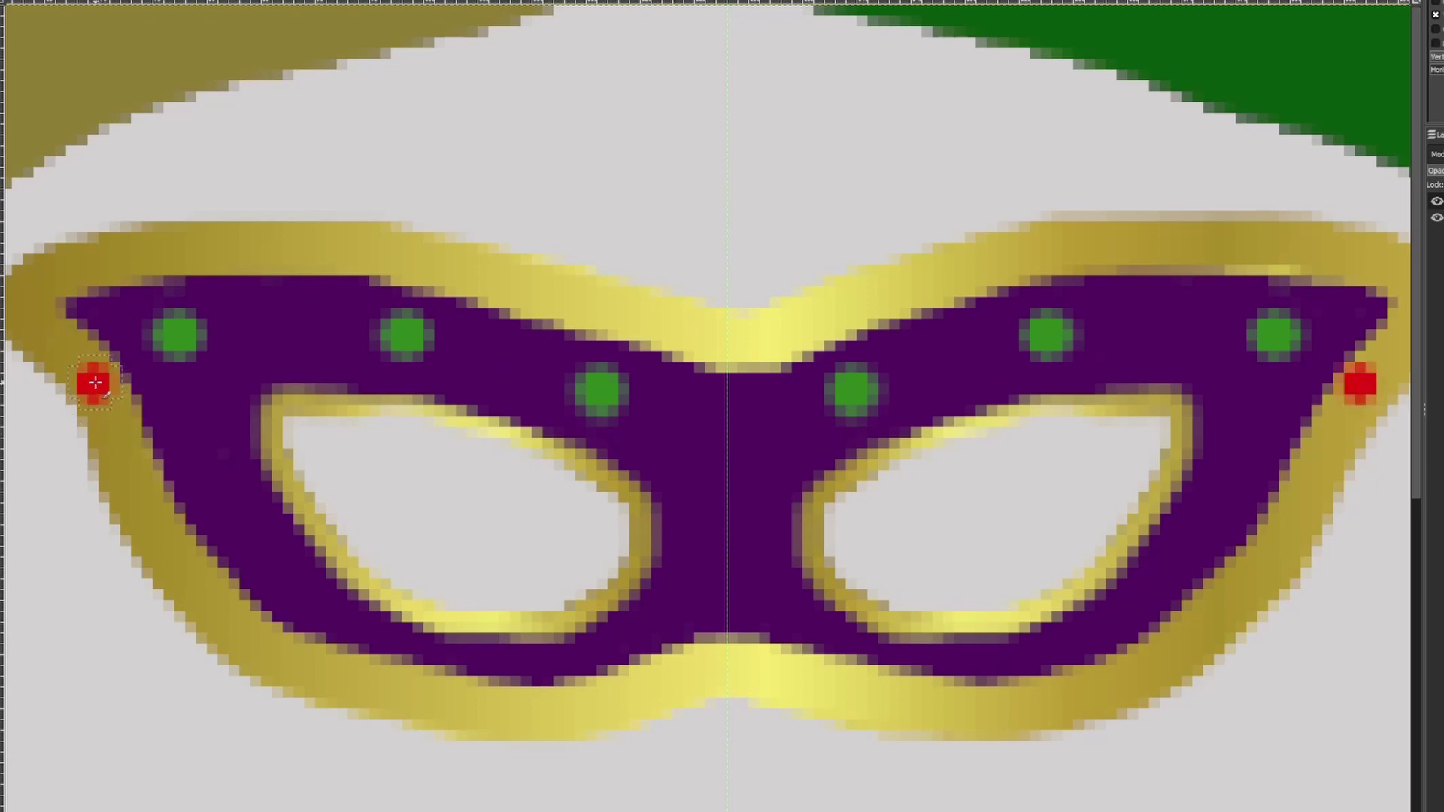
left_click(192, 578)
left_click(368, 682)
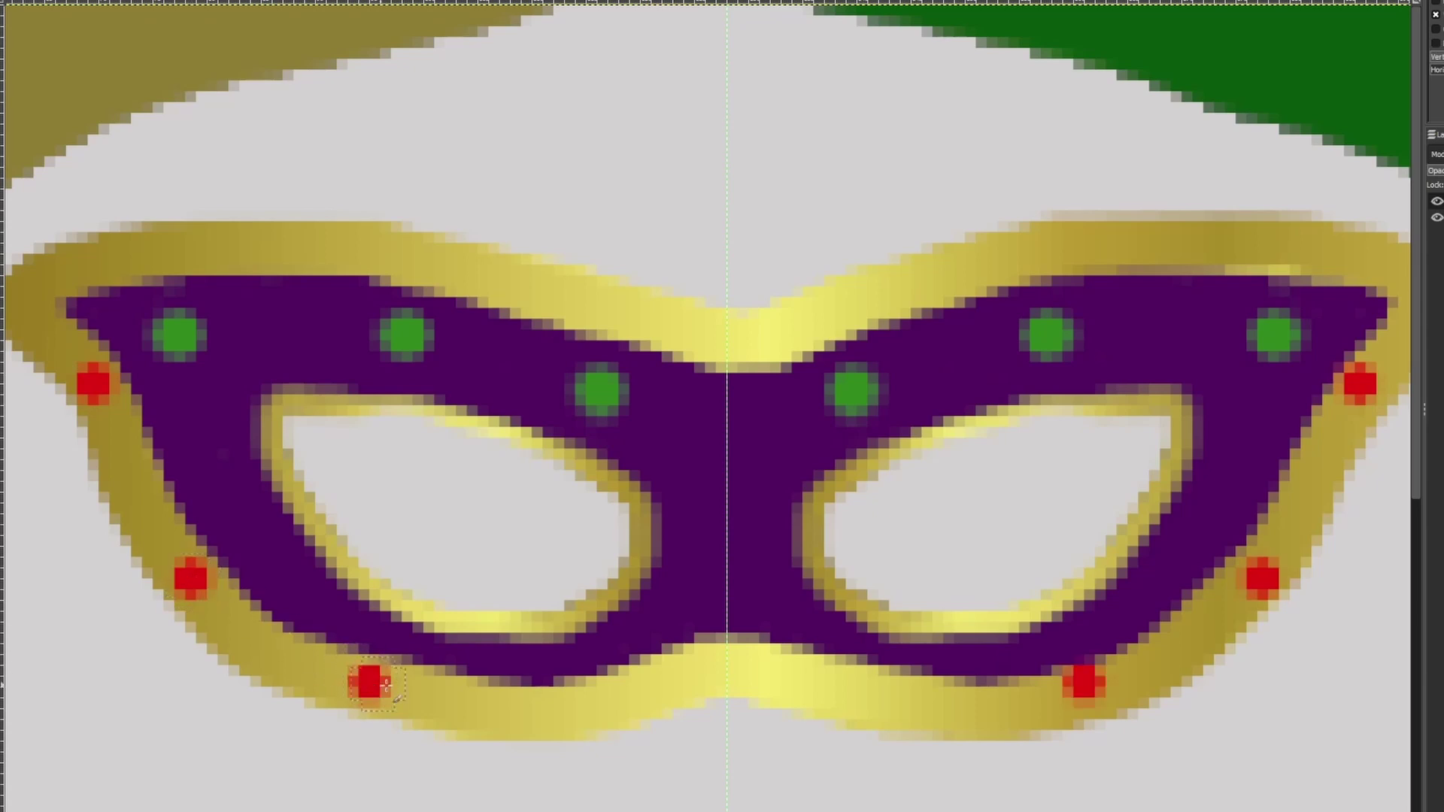
left_click(602, 699)
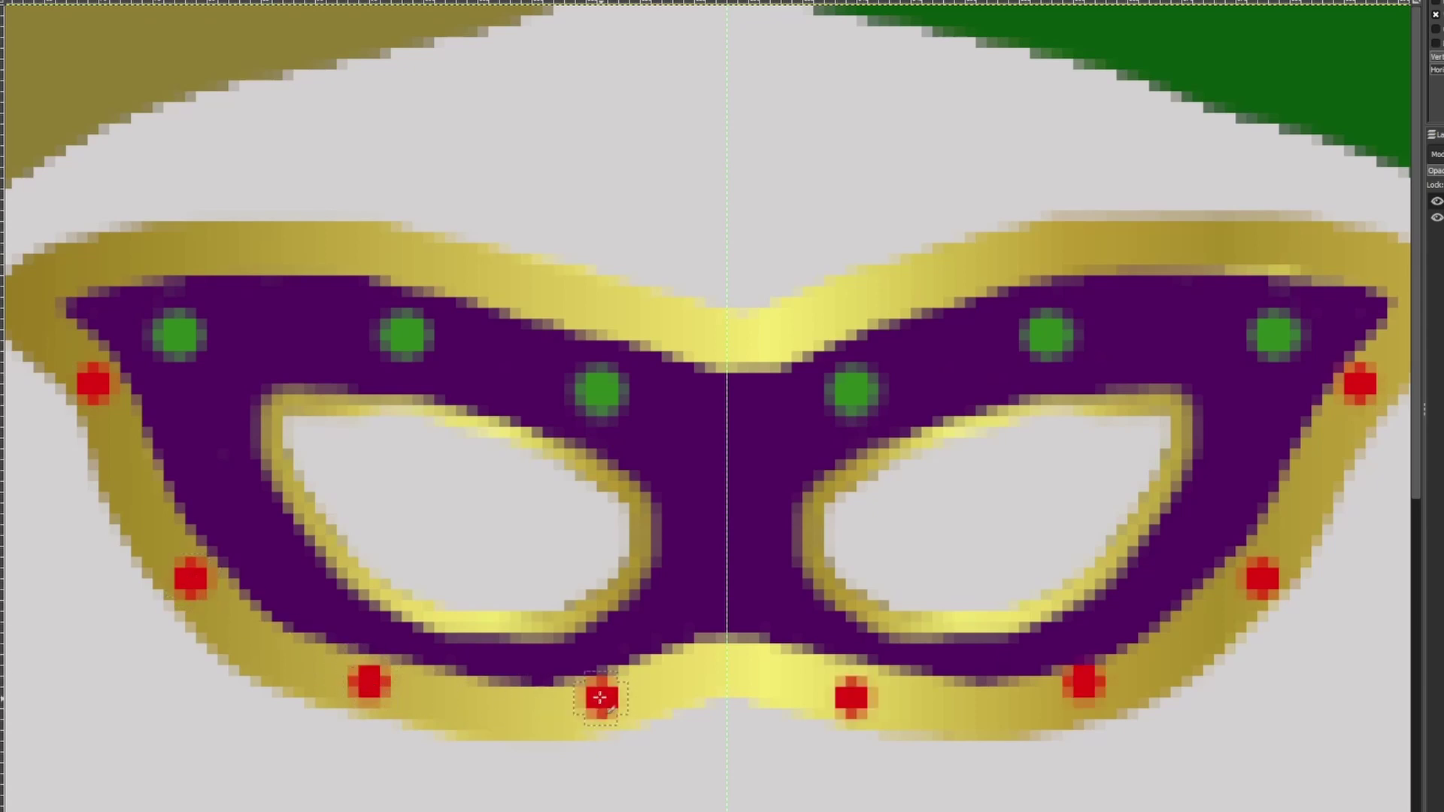
left_click(150, 254)
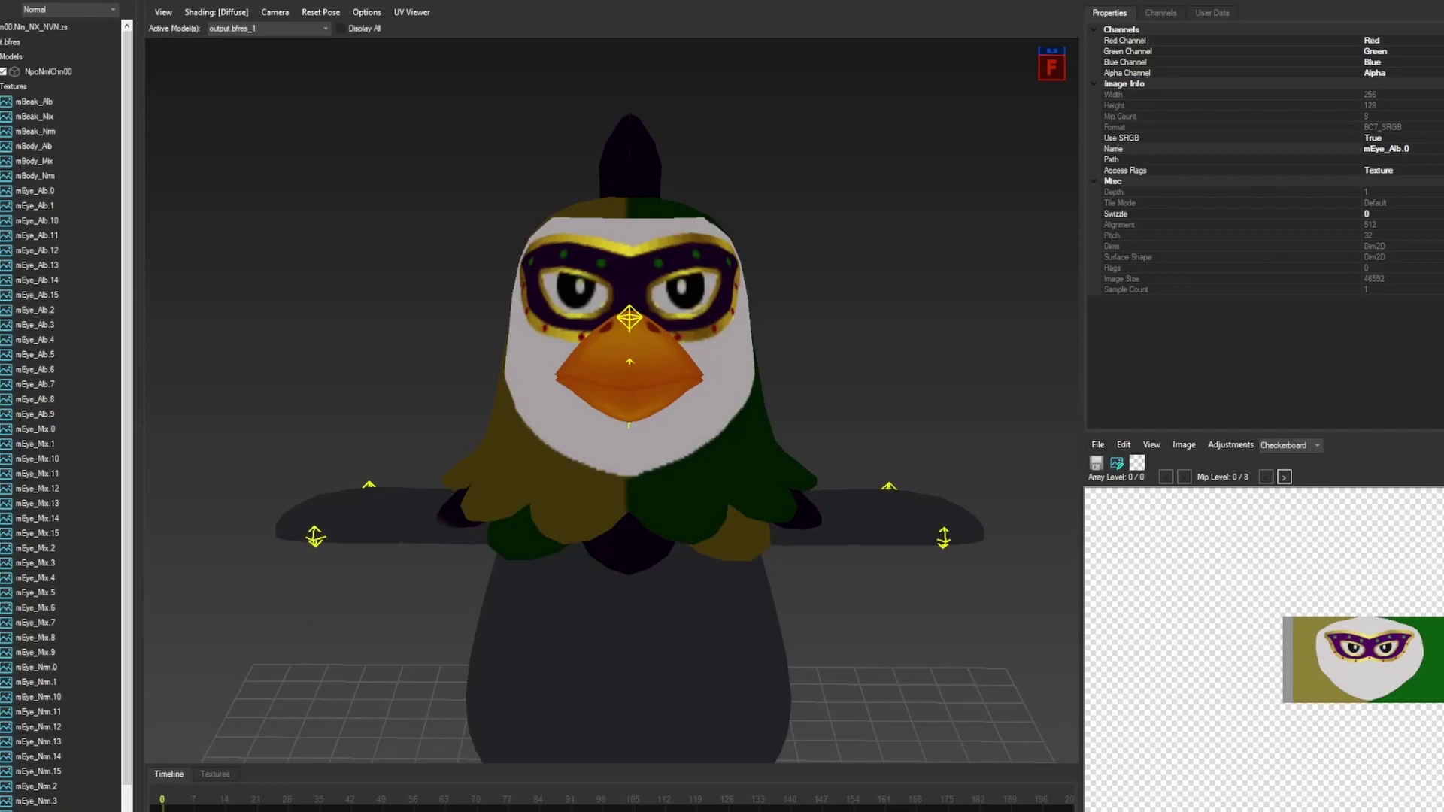
Orbit the masked chicken model, then bring up the Export/Replace menu for mBeak_Alb
scroll(698, 466, "up", 1)
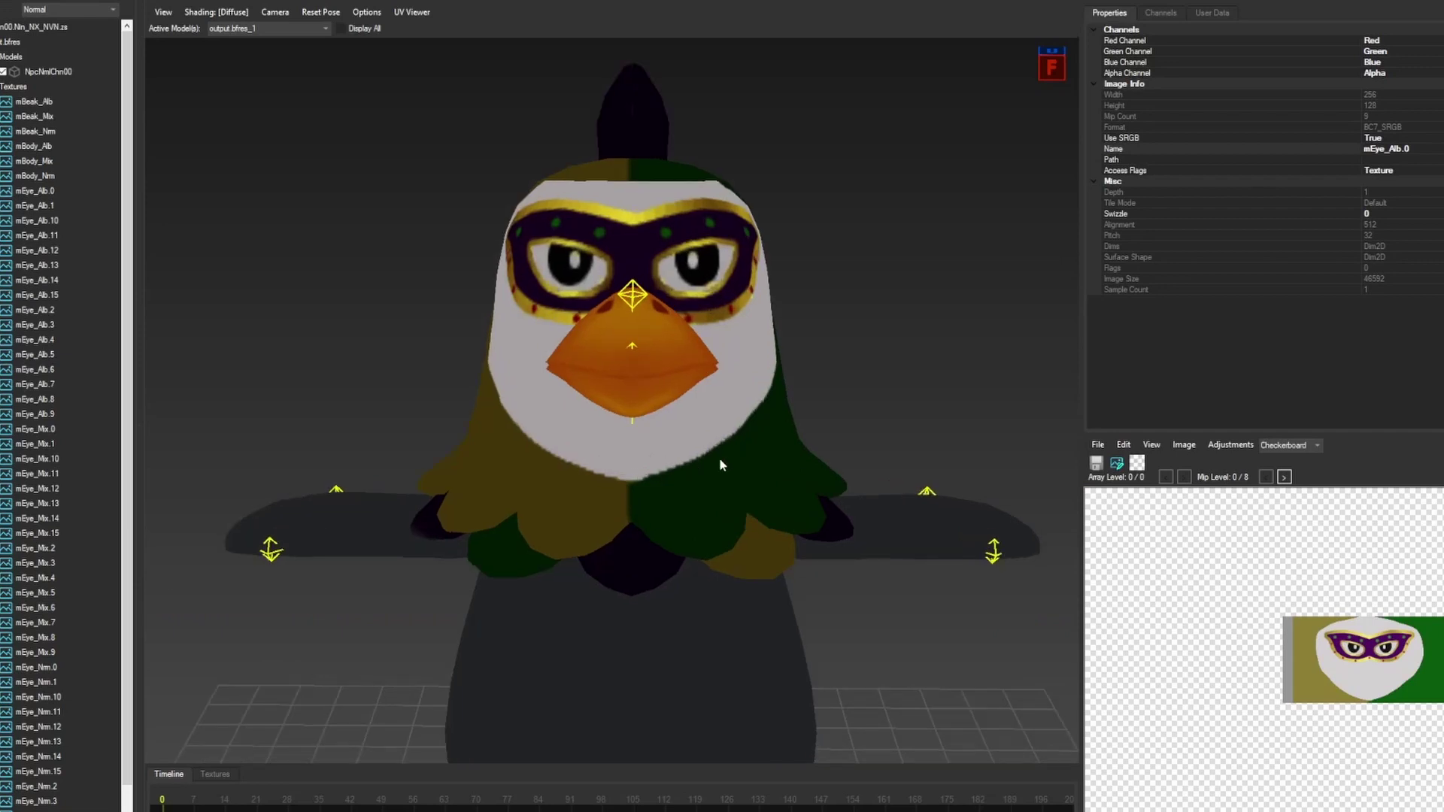
left_click_drag(718, 457, 797, 434)
right_click(48, 97)
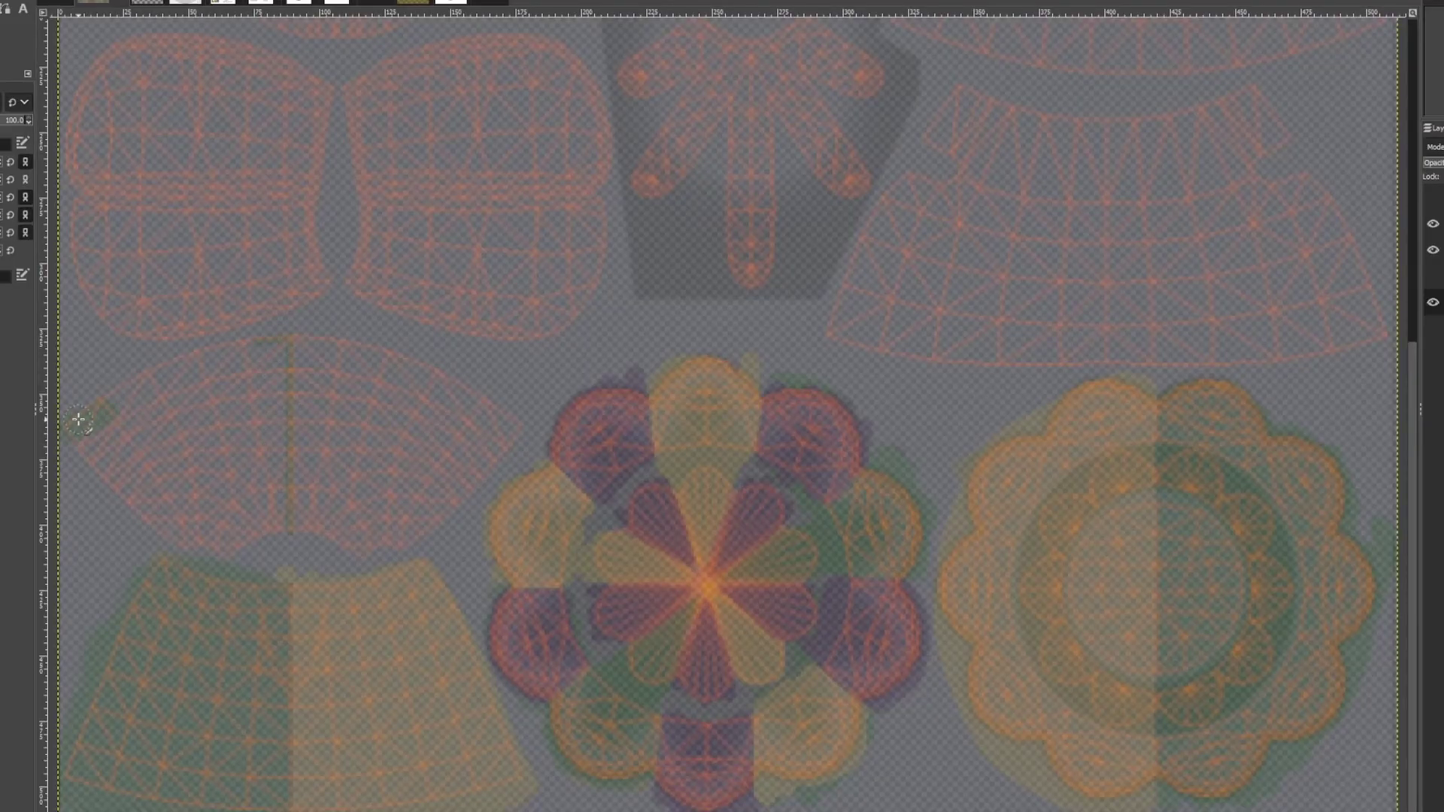
Outline the small left UV island in green, including a straight seam line, then hide the wireframe layer
mouse_move(66, 430)
left_mouse_down()
mouse_move(129, 386)
mouse_move(233, 364)
mouse_move(137, 378)
left_mouse_up()
left_click_drag(215, 352, 273, 343)
mouse_move(125, 400)
left_mouse_down()
mouse_move(83, 448)
mouse_move(148, 514)
mouse_move(232, 551)
left_mouse_up()
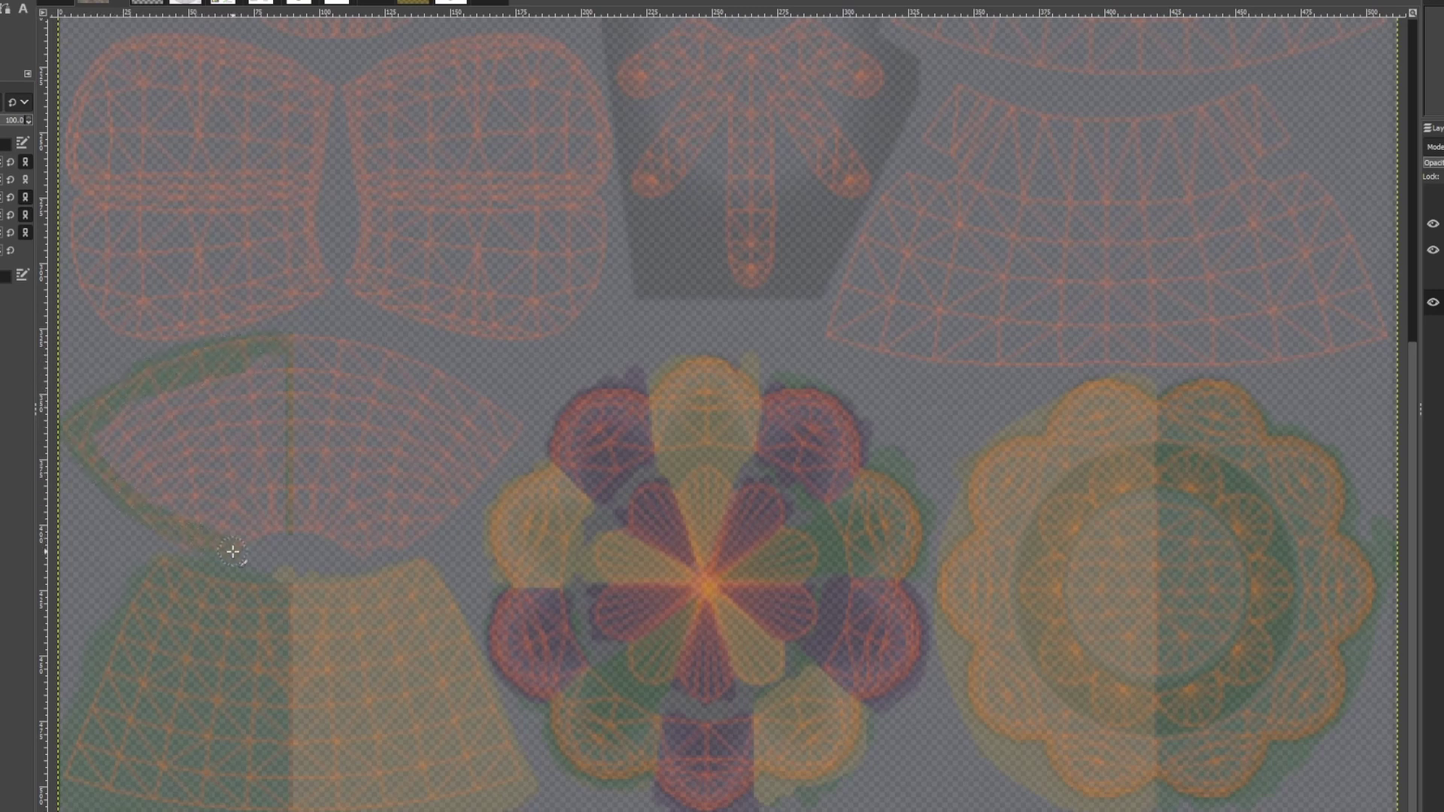
left_click(277, 526)
left_click(273, 360, "shift")
left_click(1433, 249)
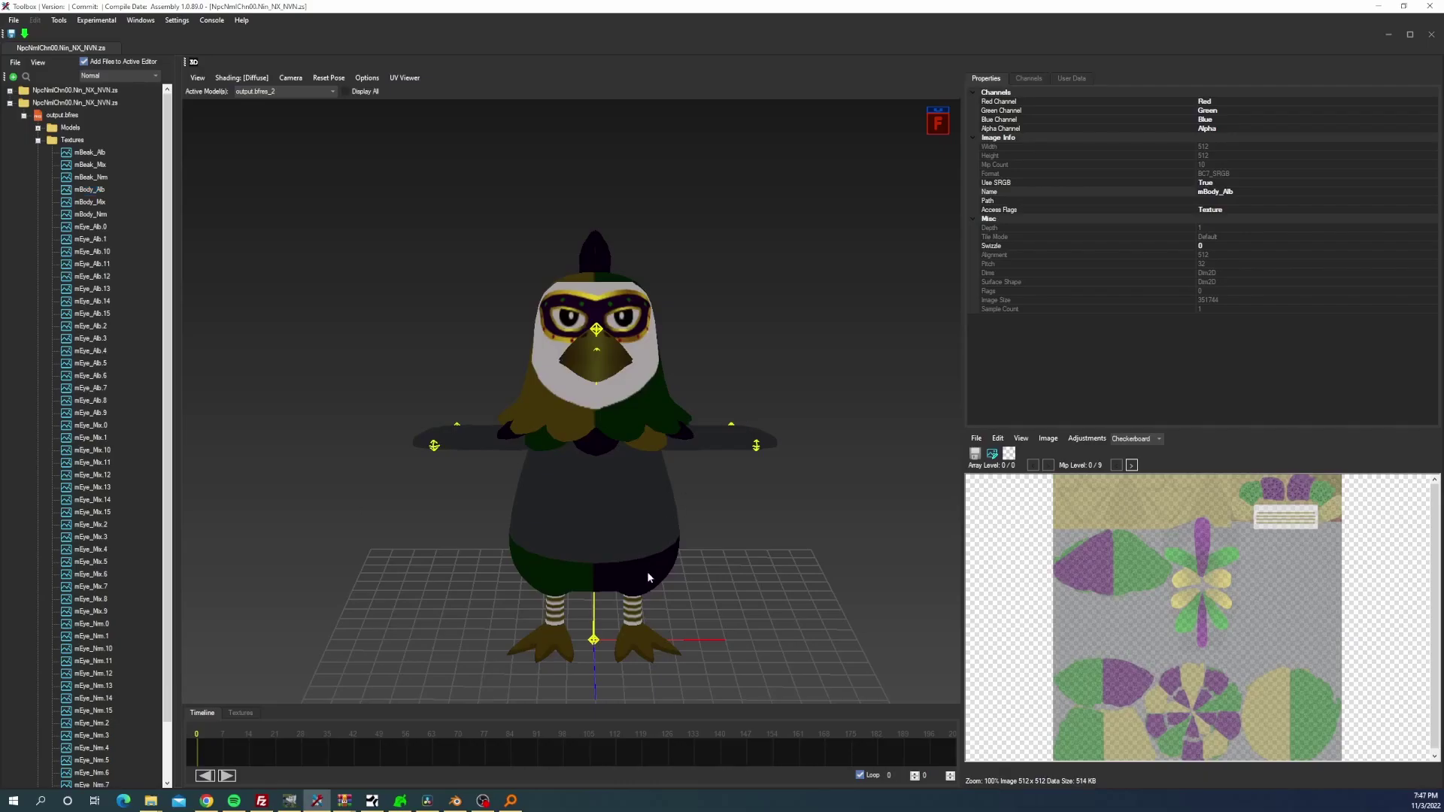
Orbit around the chicken model in the 3D viewport
left_click_drag(649, 578, 631, 487)
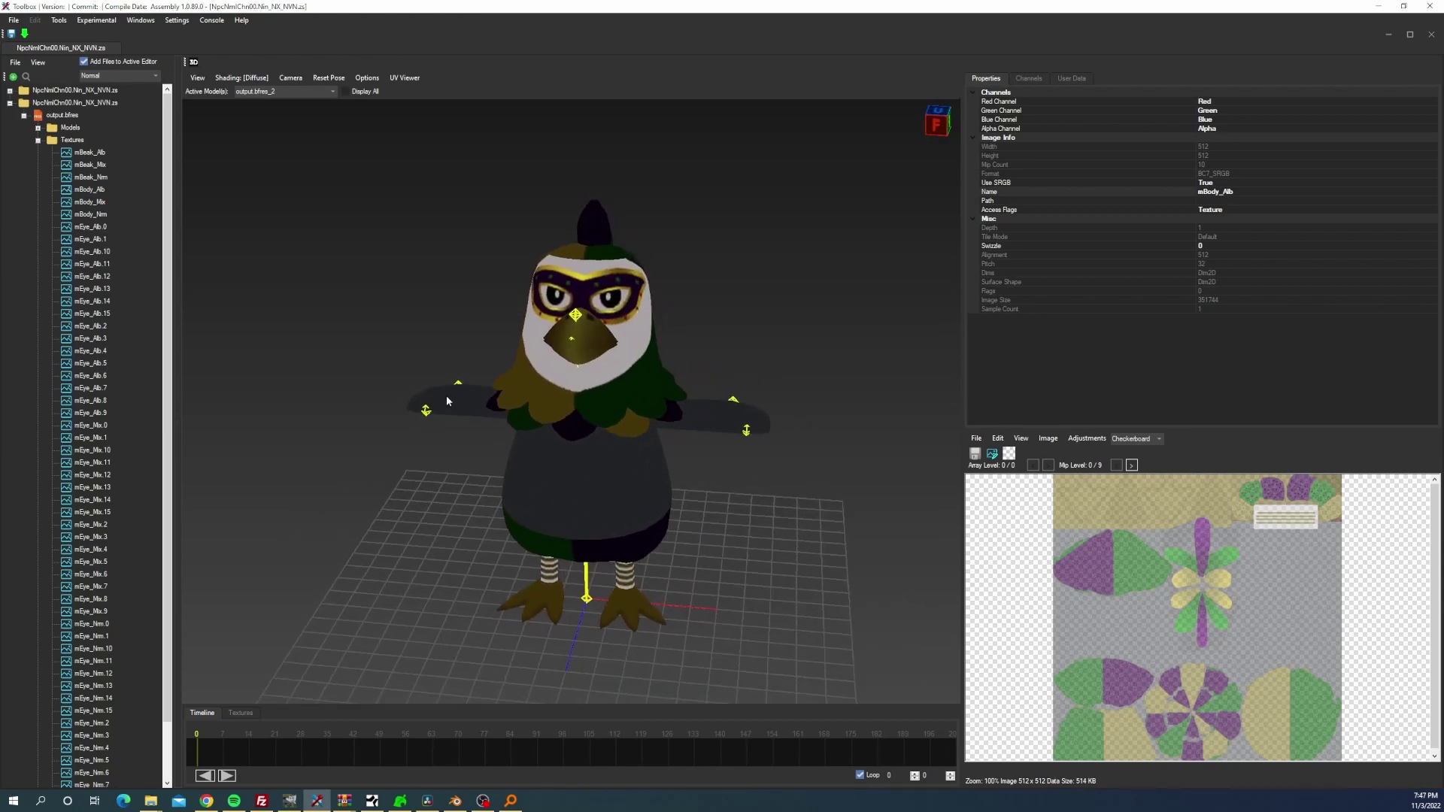
Turn the view head-on and zoom in to check the striped legs and two-tone lower body
left_click_drag(447, 401, 586, 457)
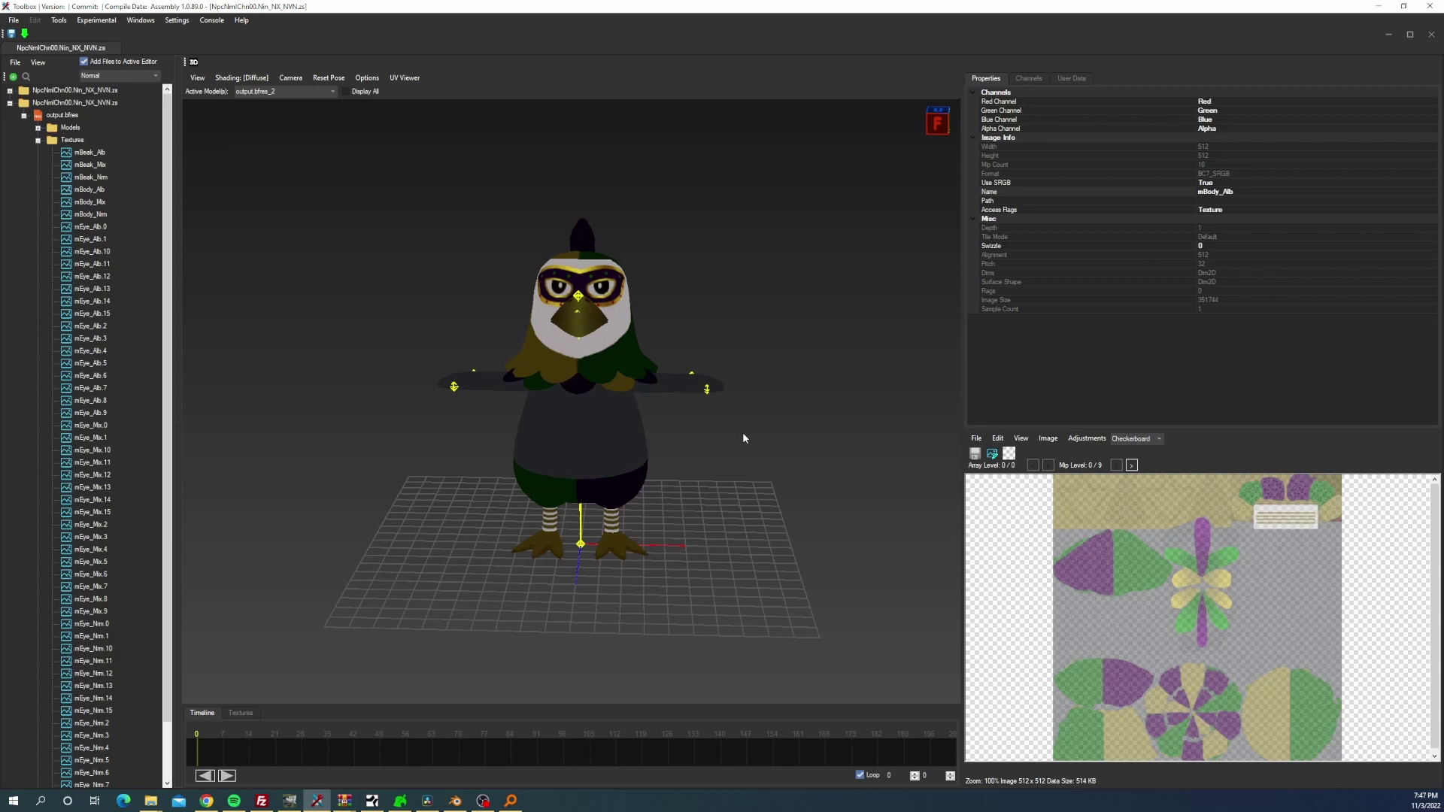
scroll(713, 447, "up", 3)
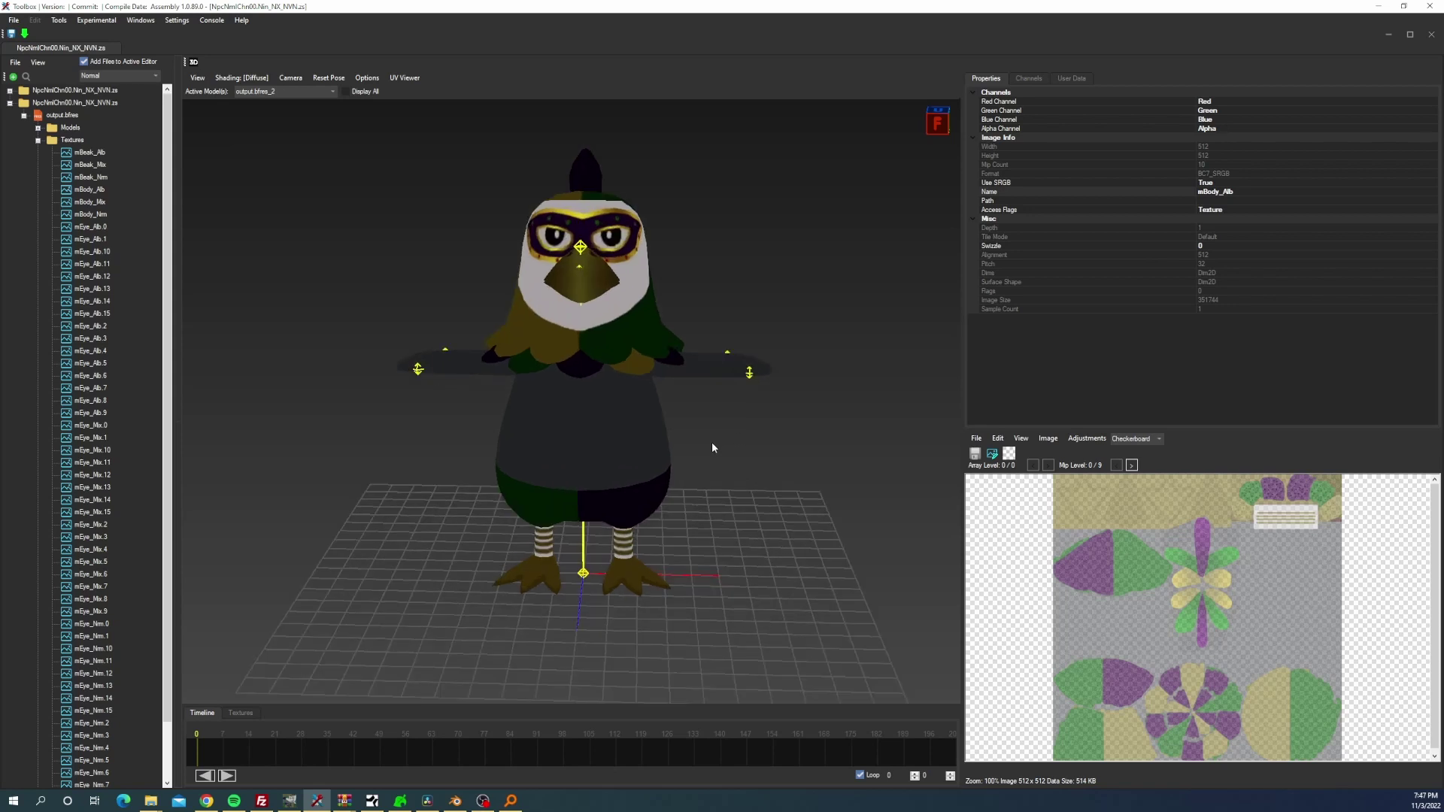
left_click_drag(675, 411, 699, 422)
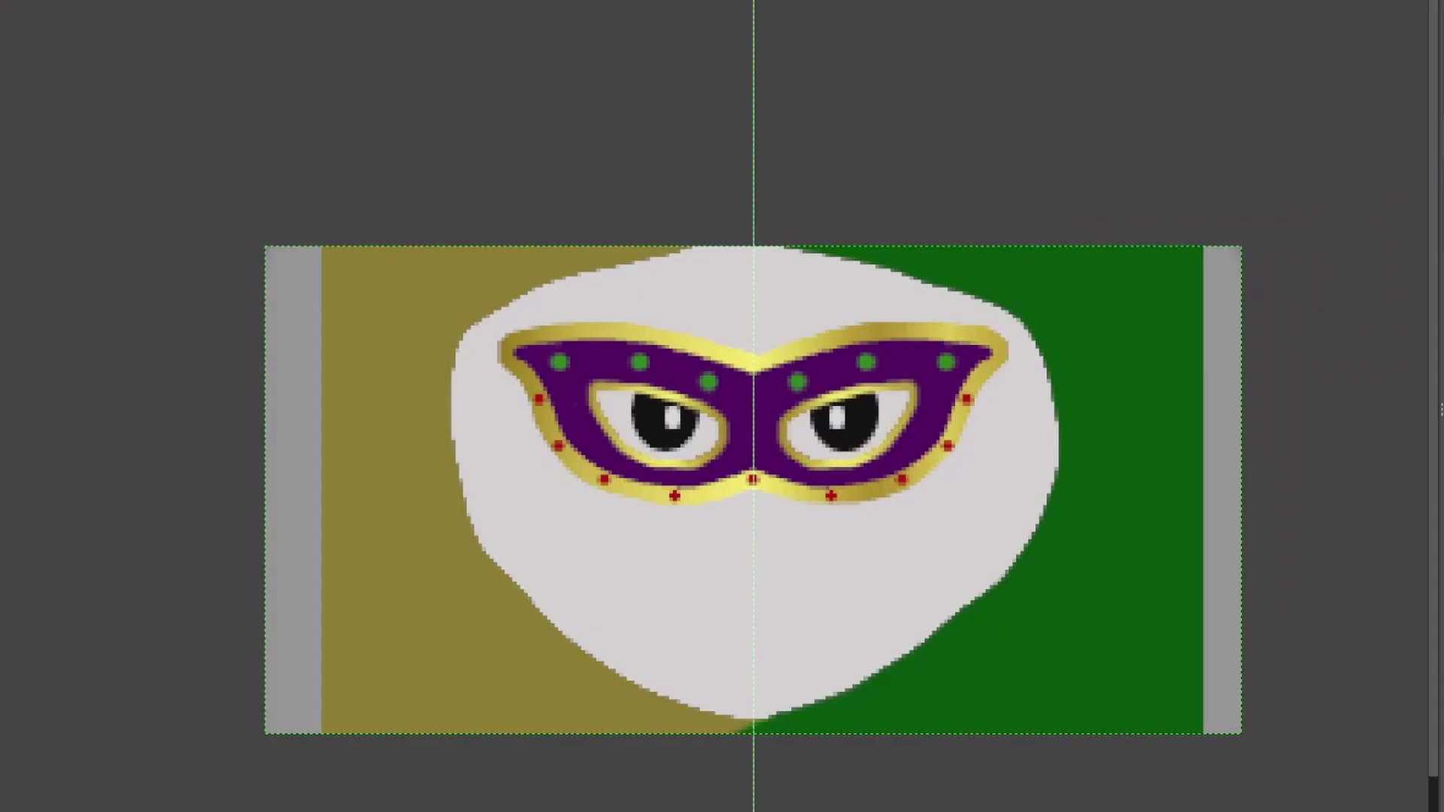
Paint mirrored gold eyelids across the upper half of both pupils, redoing the first stroke lower
scroll(752, 391, "up", 2, "ctrl")
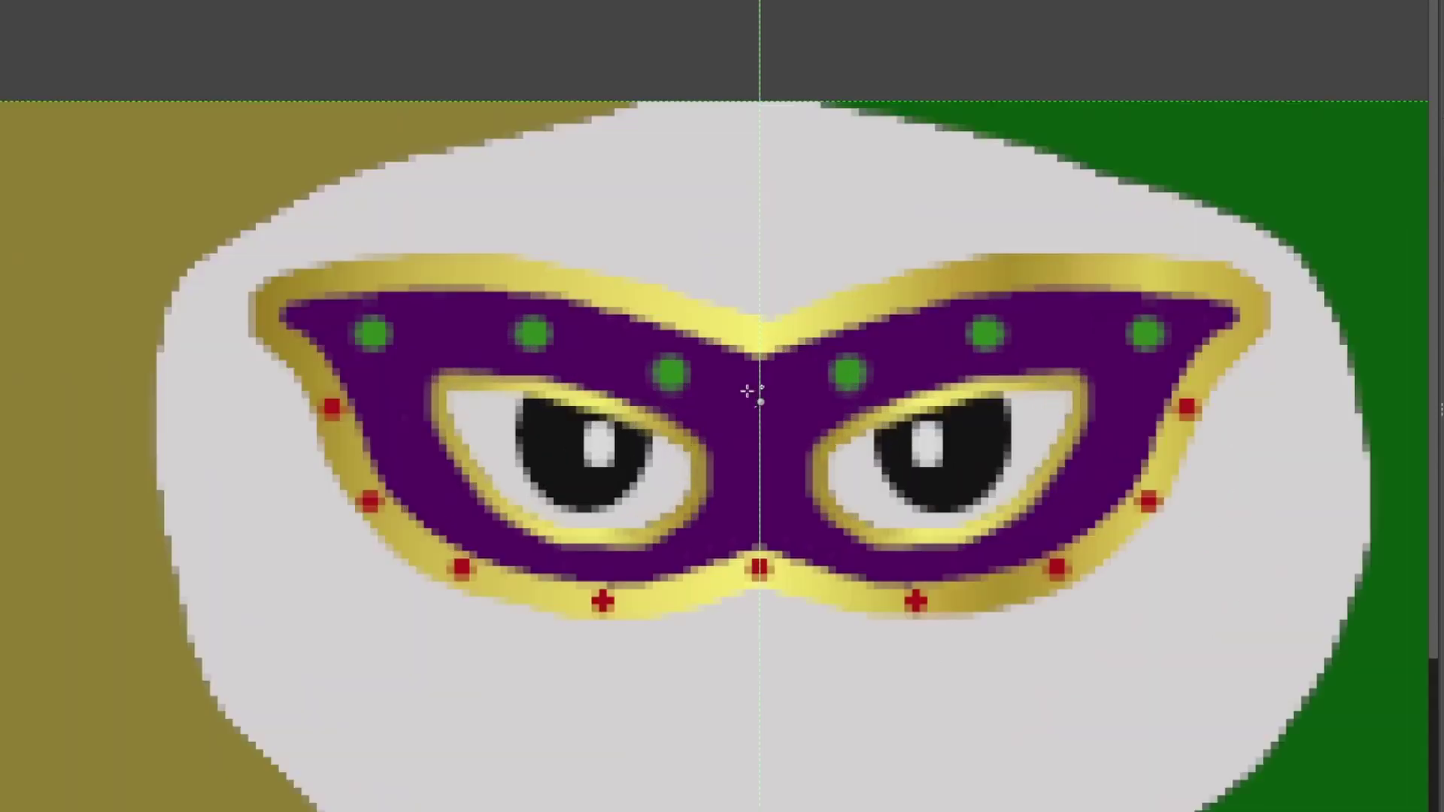
scroll(620, 552, "up", 1, "ctrl")
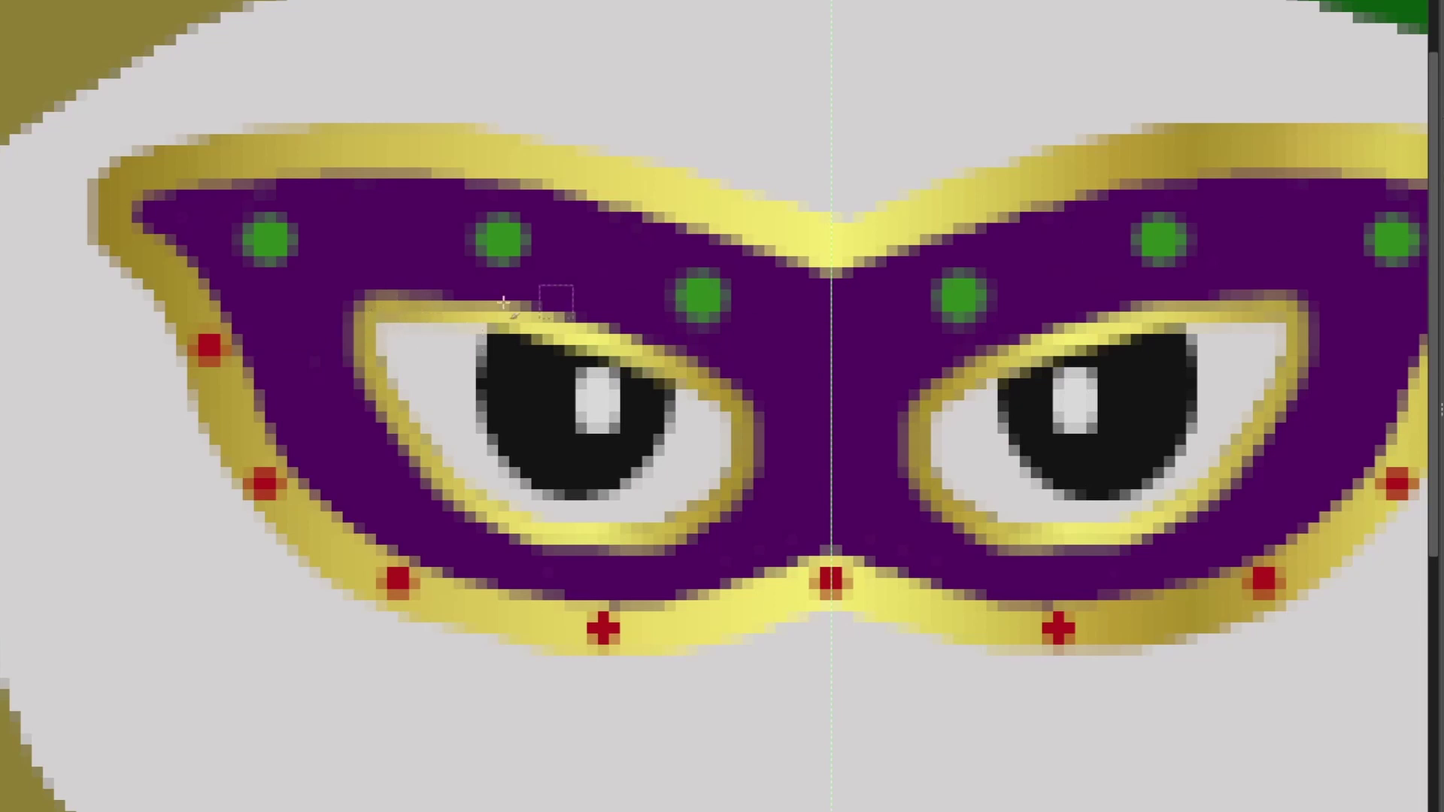
mouse_move(376, 325)
left_mouse_down()
mouse_move(572, 351)
mouse_move(745, 433)
left_mouse_up()
key("ctrl+z")
mouse_move(394, 352)
left_mouse_down()
mouse_move(741, 431)
mouse_move(710, 398)
mouse_move(538, 350)
mouse_move(430, 338)
mouse_move(406, 352)
mouse_move(376, 335)
mouse_move(548, 352)
left_mouse_up()
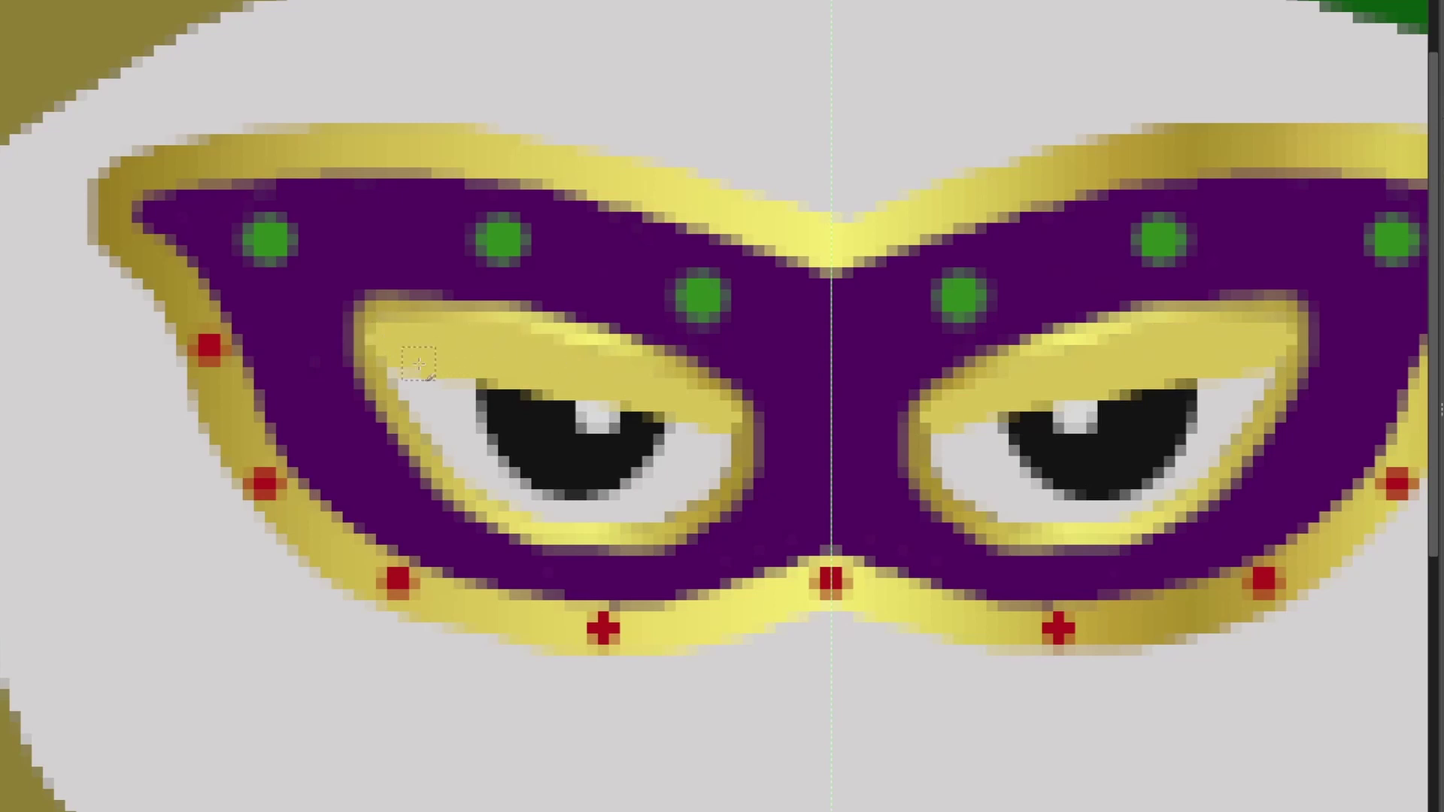
left_click_drag(420, 384, 734, 432)
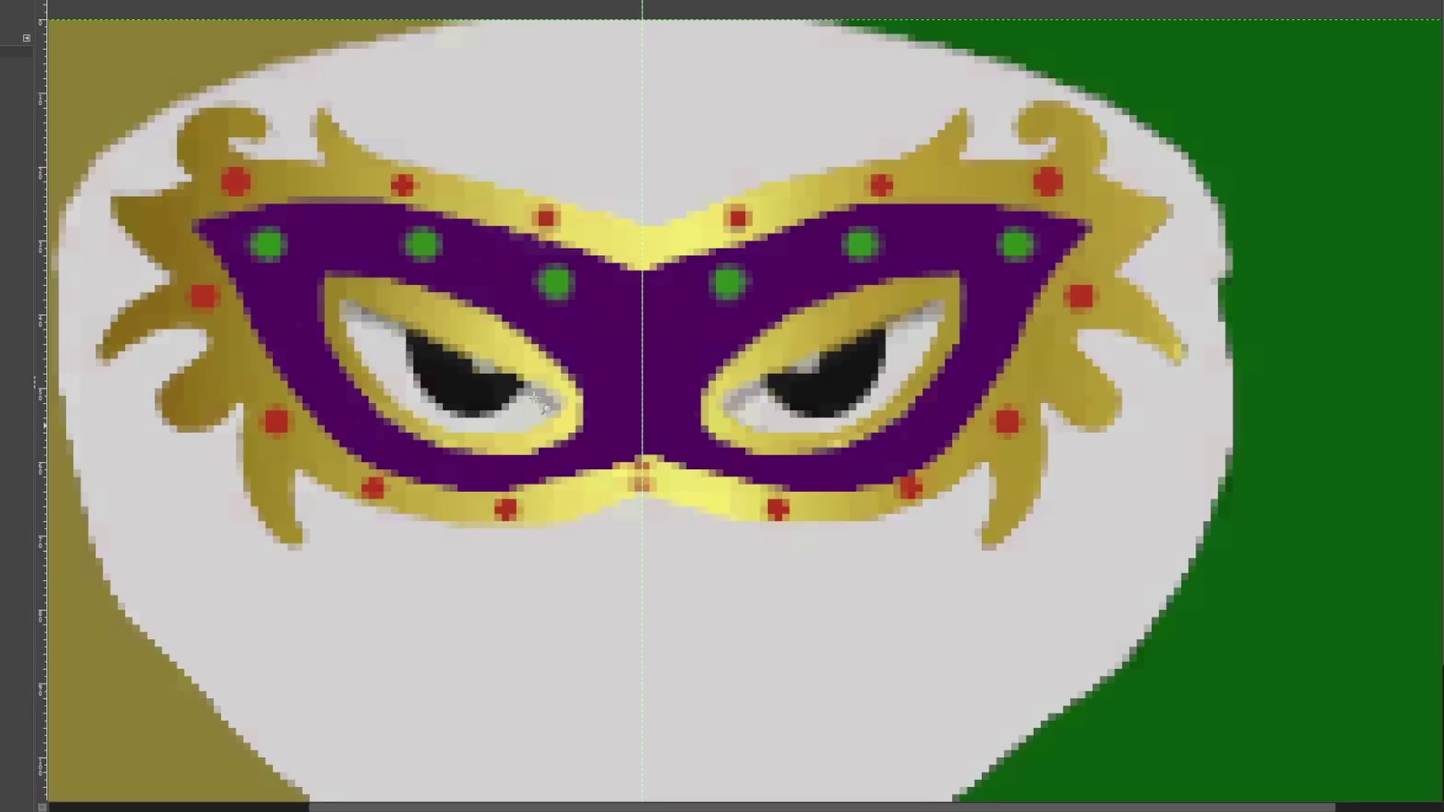
key("ctrl+plus")
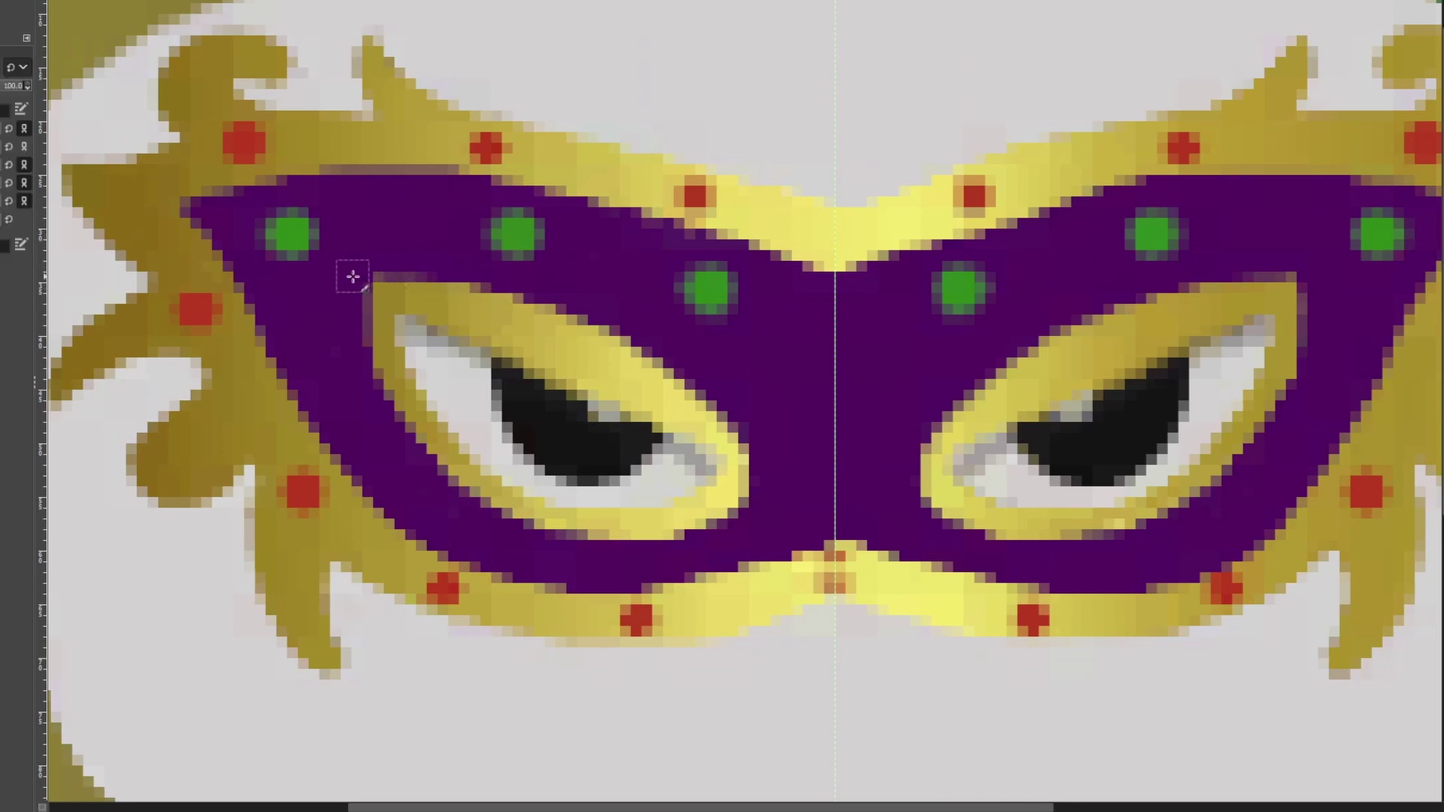
mouse_move(352, 278)
left_mouse_down()
mouse_move(442, 280)
mouse_move(591, 322)
left_mouse_up()
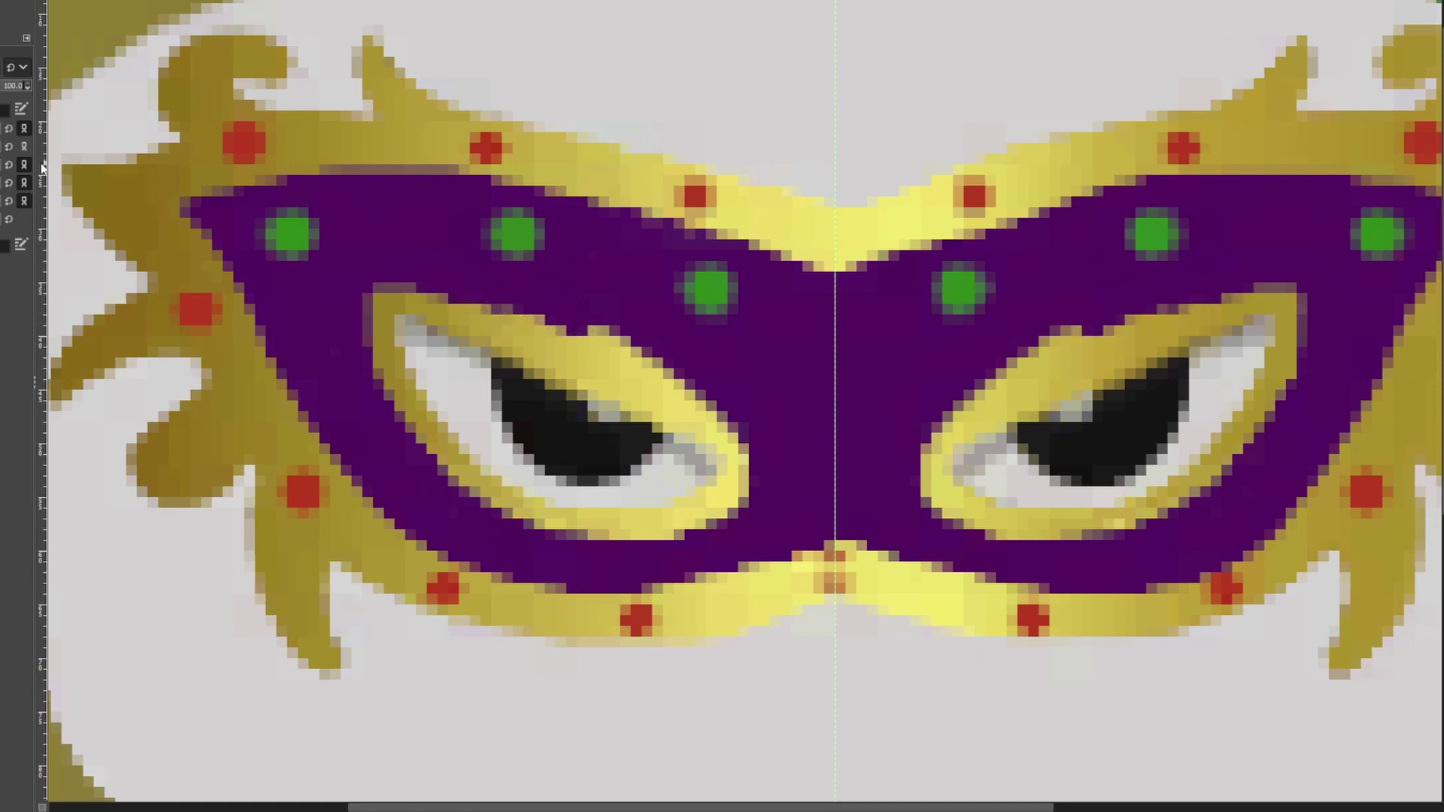
key("ctrl+z")
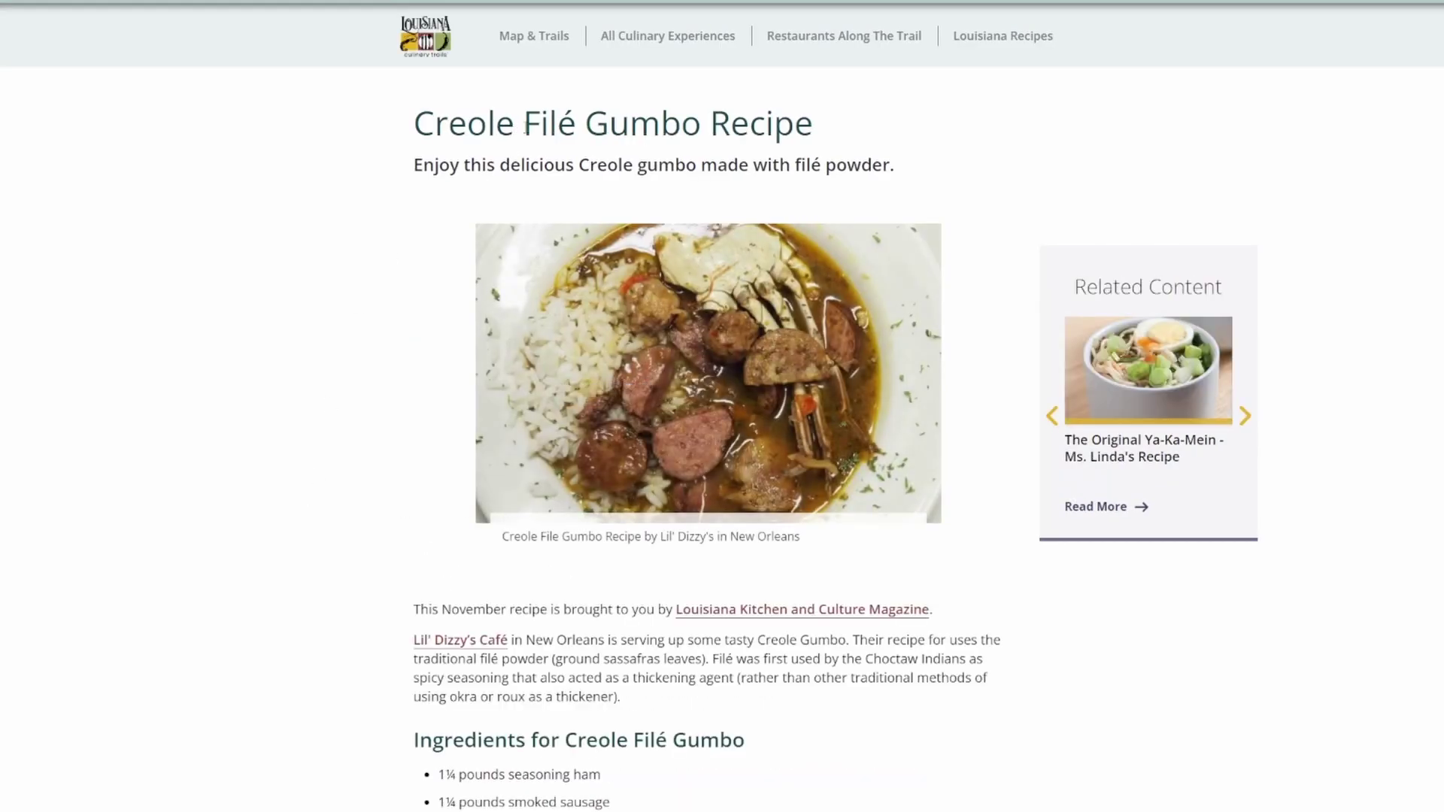
Highlight 'Filé' in the Creole Filé Gumbo recipe title, then read down through the recipe
left_click_drag(525, 128, 576, 129)
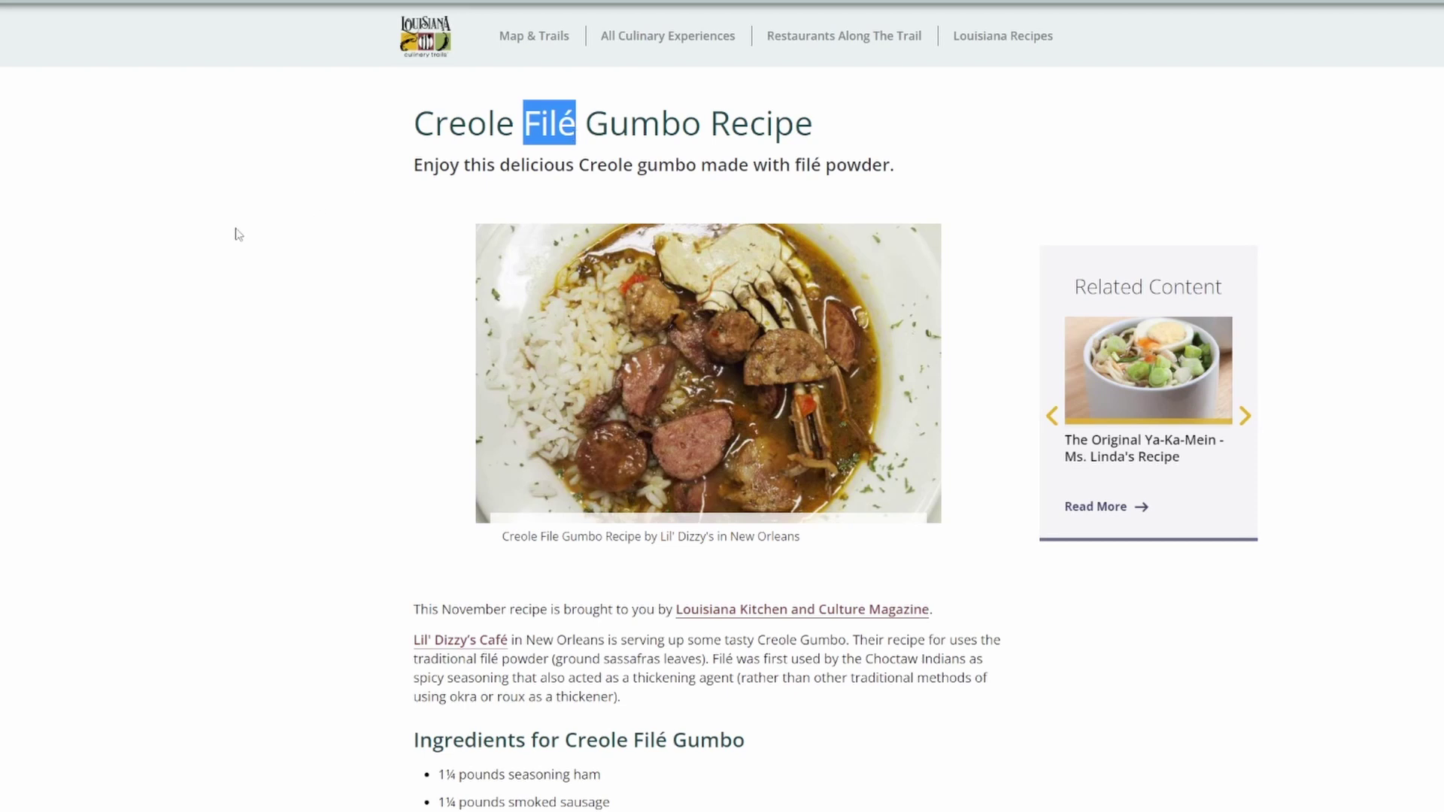
left_click(202, 253)
scroll(201, 334, "down", 5)
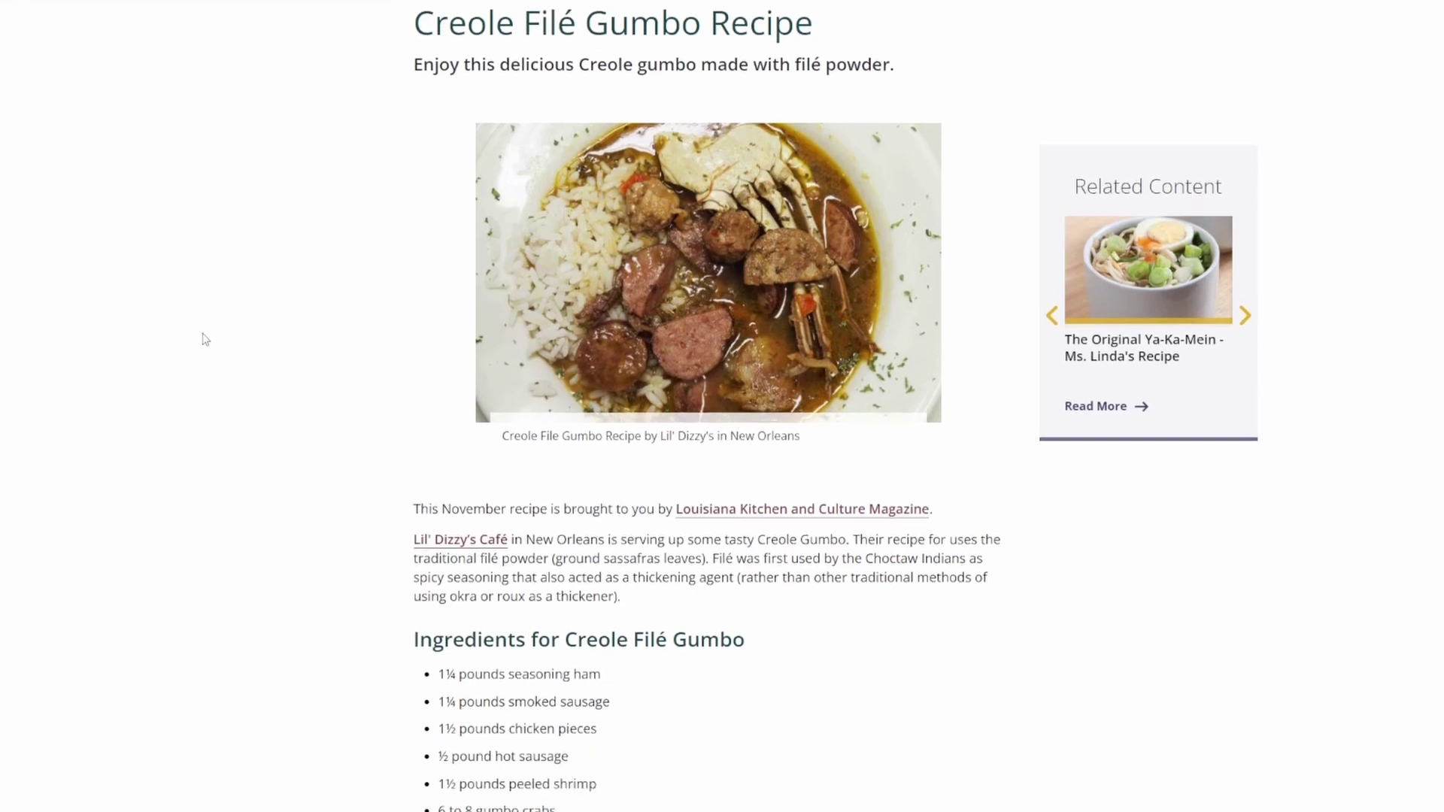
scroll(208, 347, "down", 4)
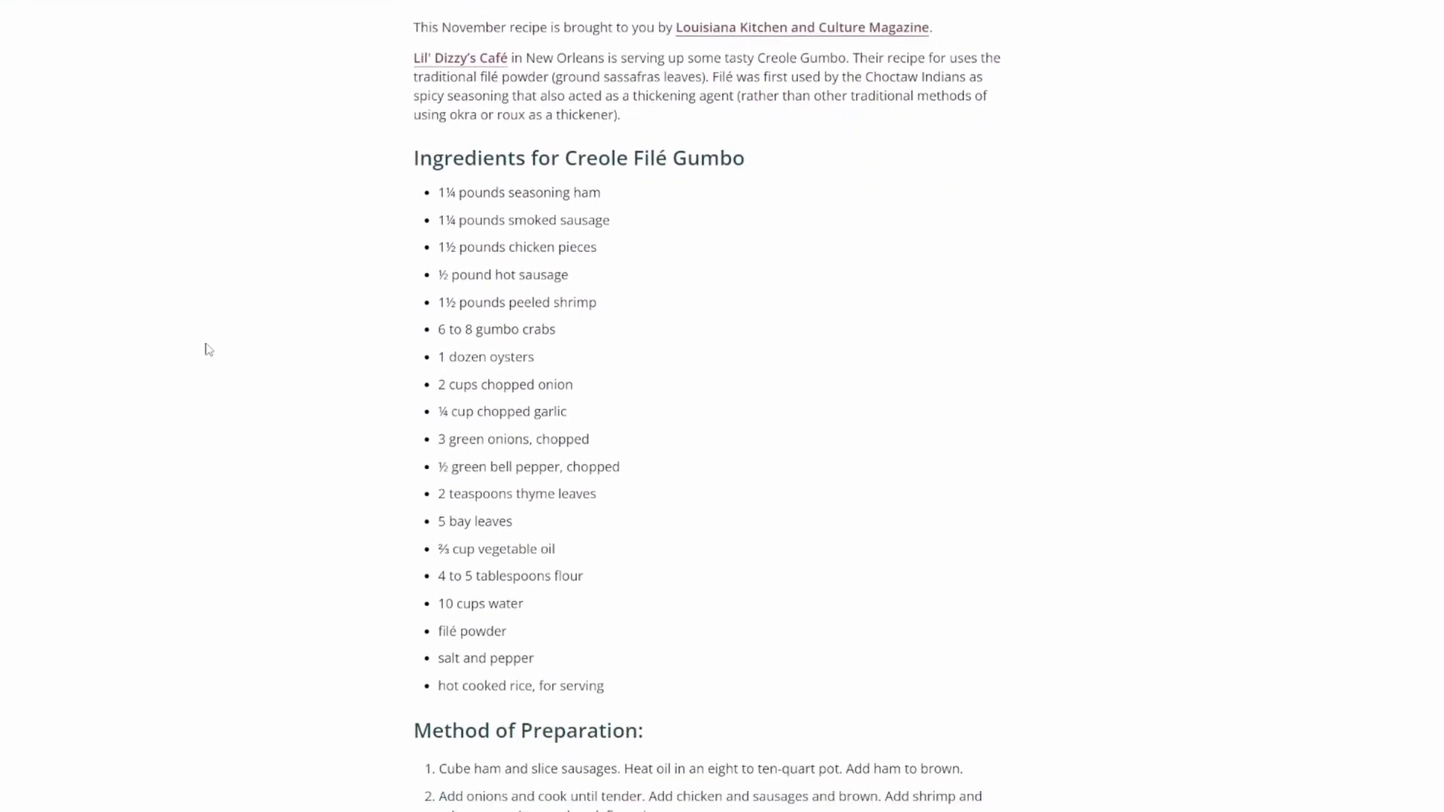
scroll(208, 379, "down", 4)
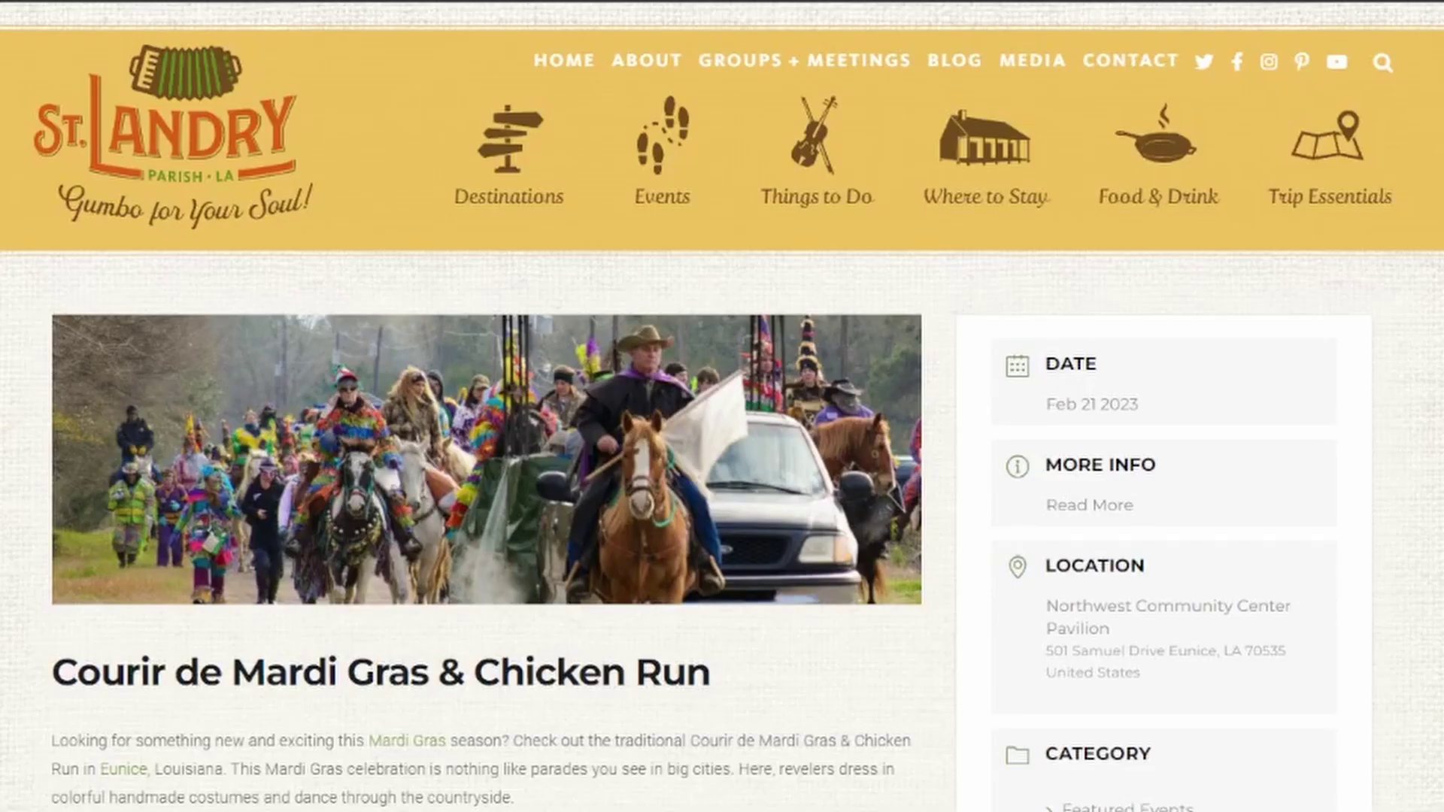
scroll(722, 406, "down", 2)
Scroll through the St. Landry Courir de Mardi Gras page and the Google Louisiana results
scroll(722, 406, "down", 2)
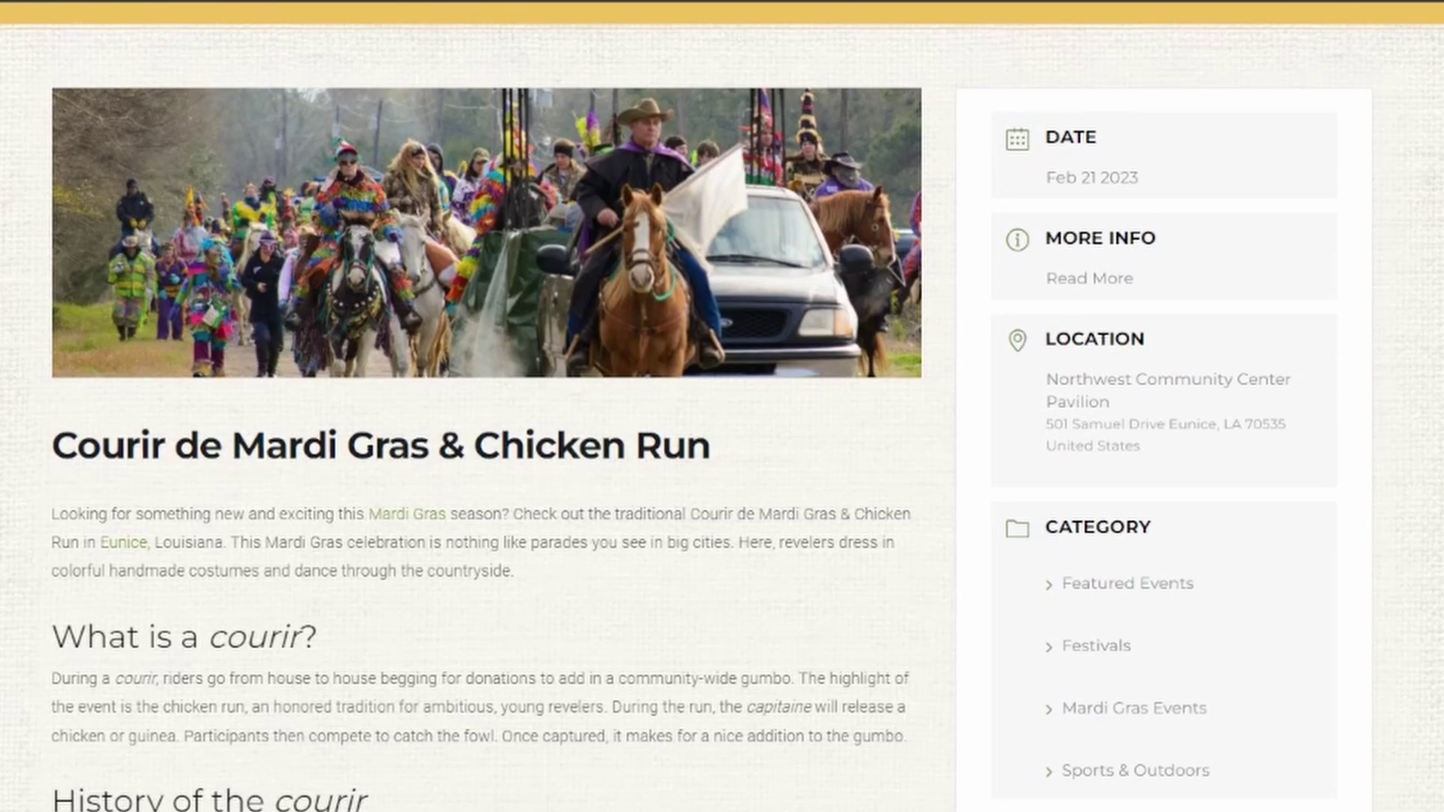
scroll(722, 406, "down", 2)
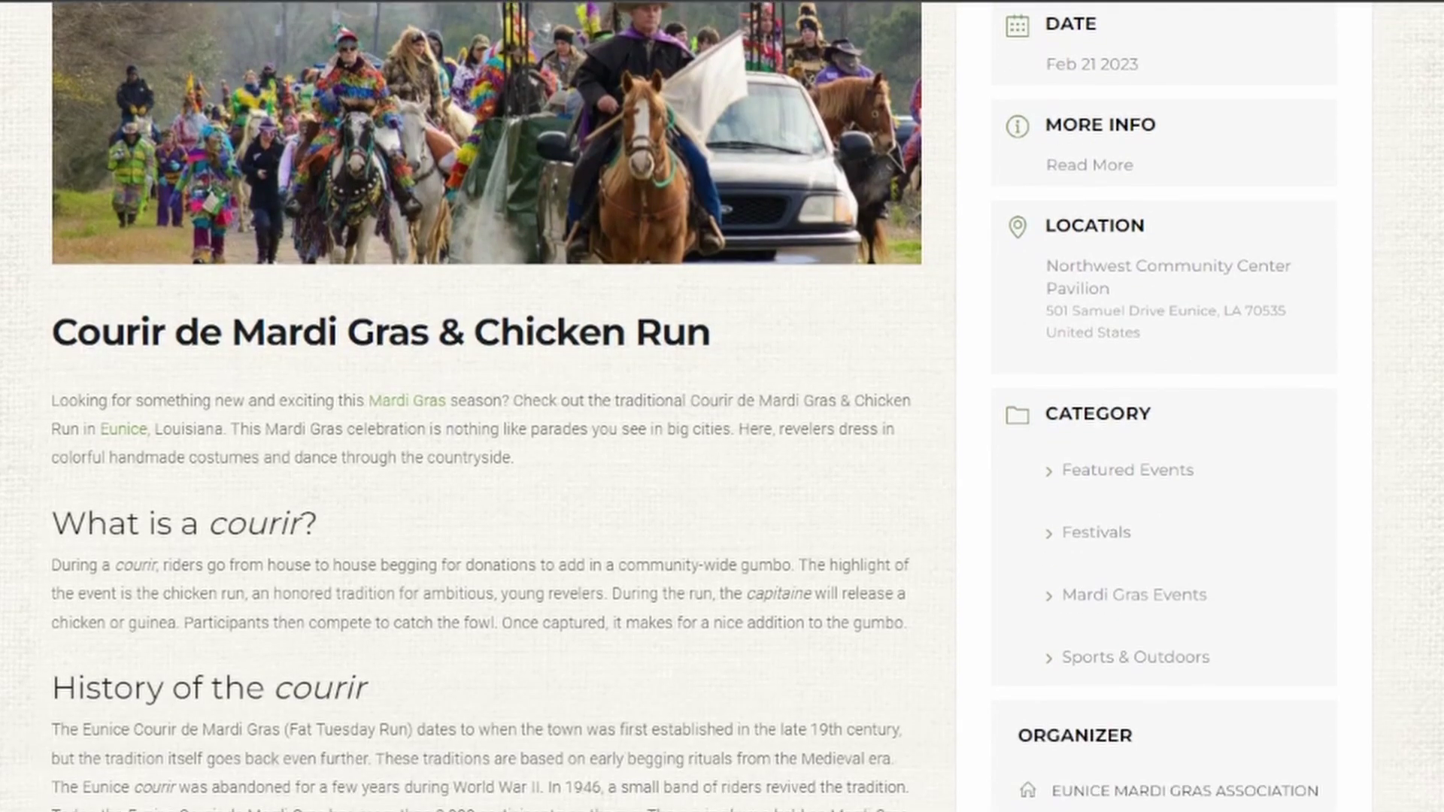
scroll(722, 406, "down", 2)
scroll(722, 407, "down", 4)
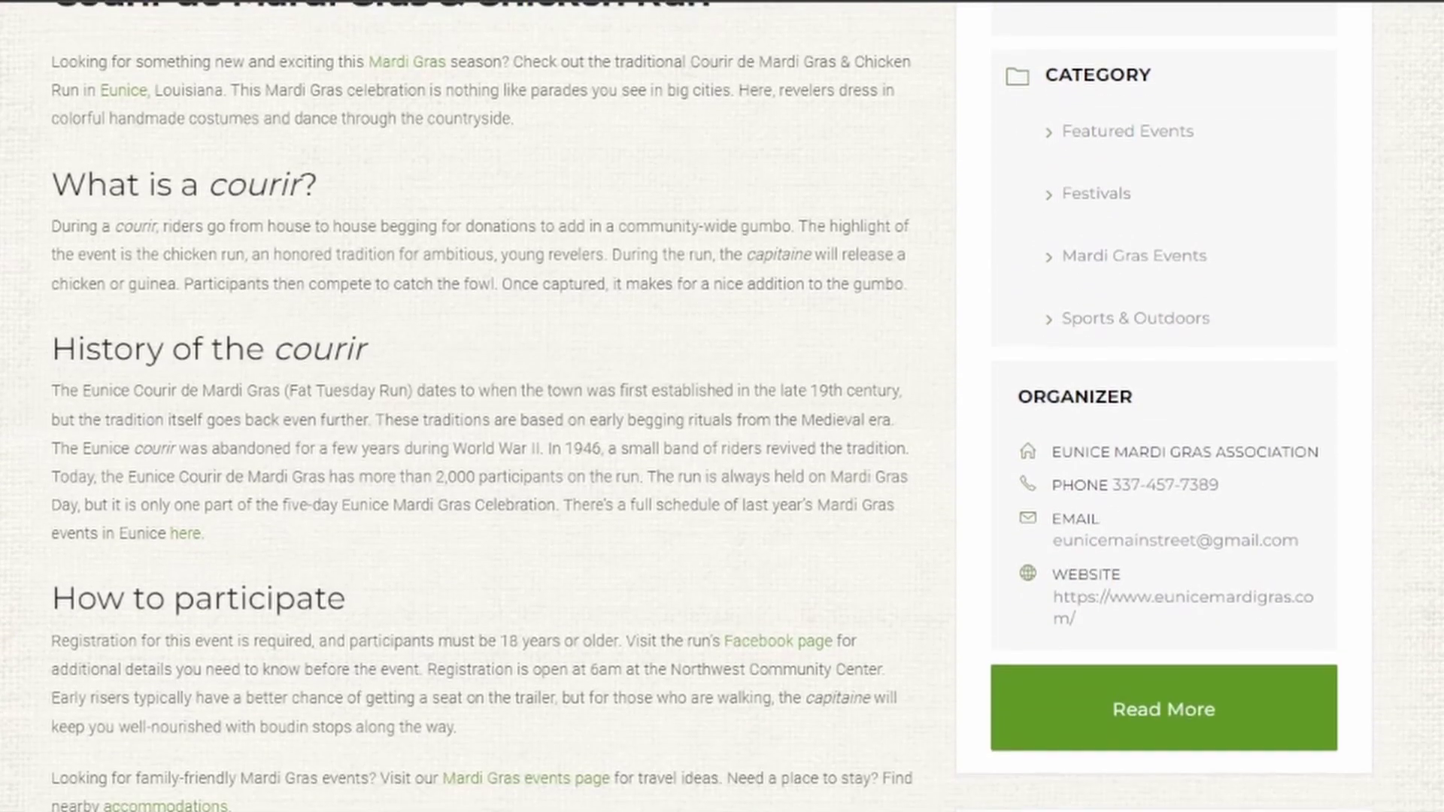
scroll(722, 406, "down", 2)
scroll(722, 406, "up", 10)
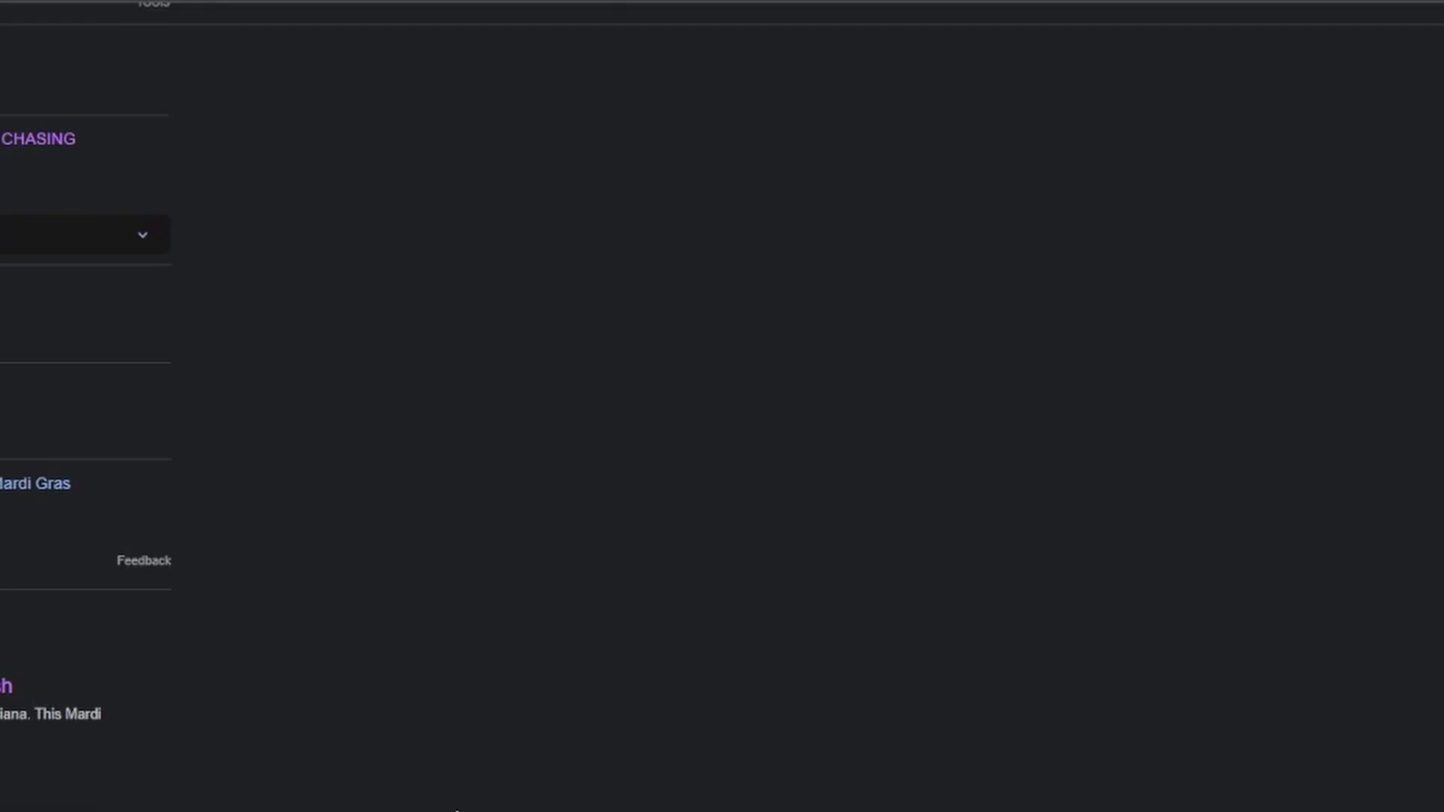
scroll(722, 406, "down", 7)
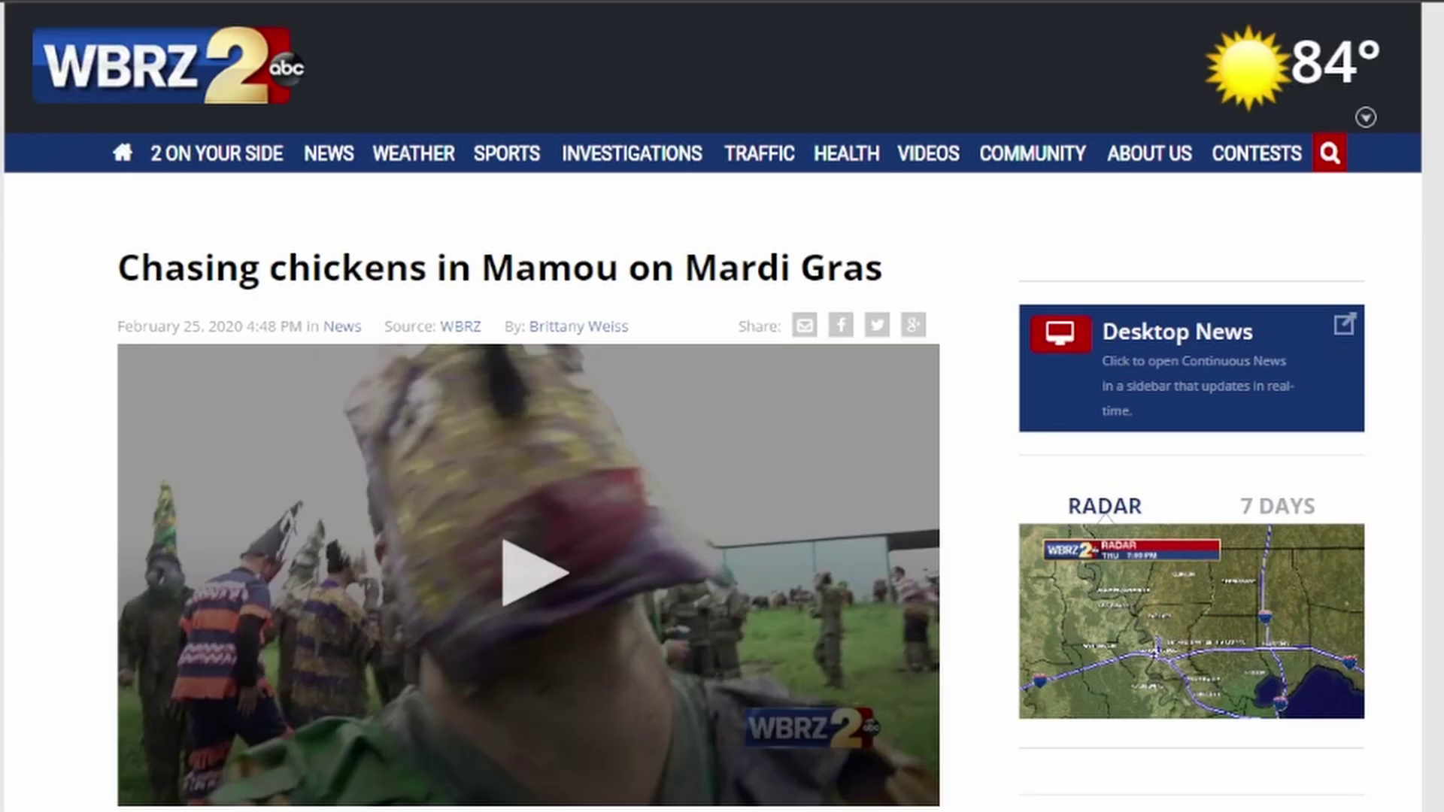
Highlight the 'Chasing chickens in Mamou on Mardi Gras' headline in the WBRZ article
left_click_drag(124, 268, 932, 282)
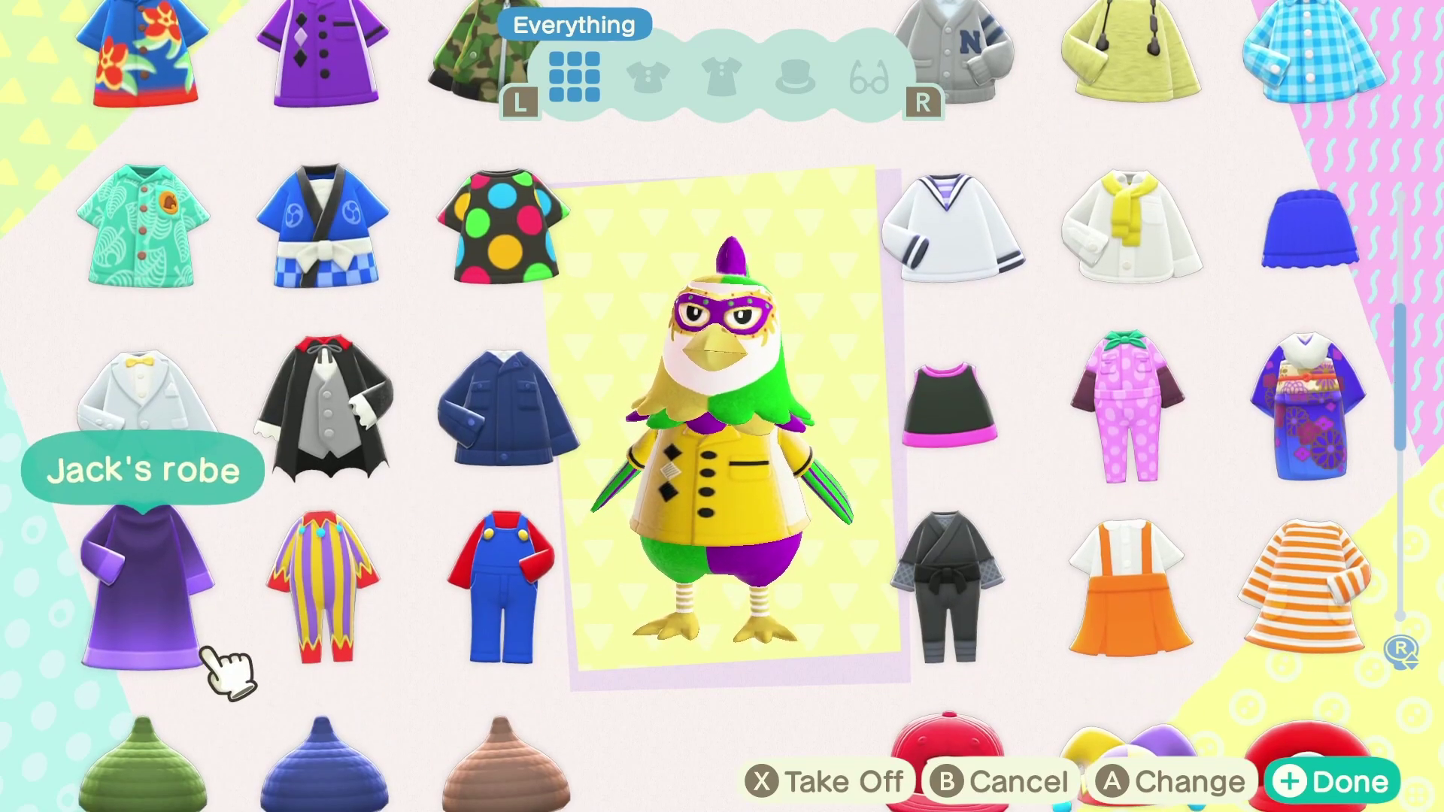
Dress Mamou in the Jester costume, then move back to the top row and try the purple shirt
left_click(383, 649)
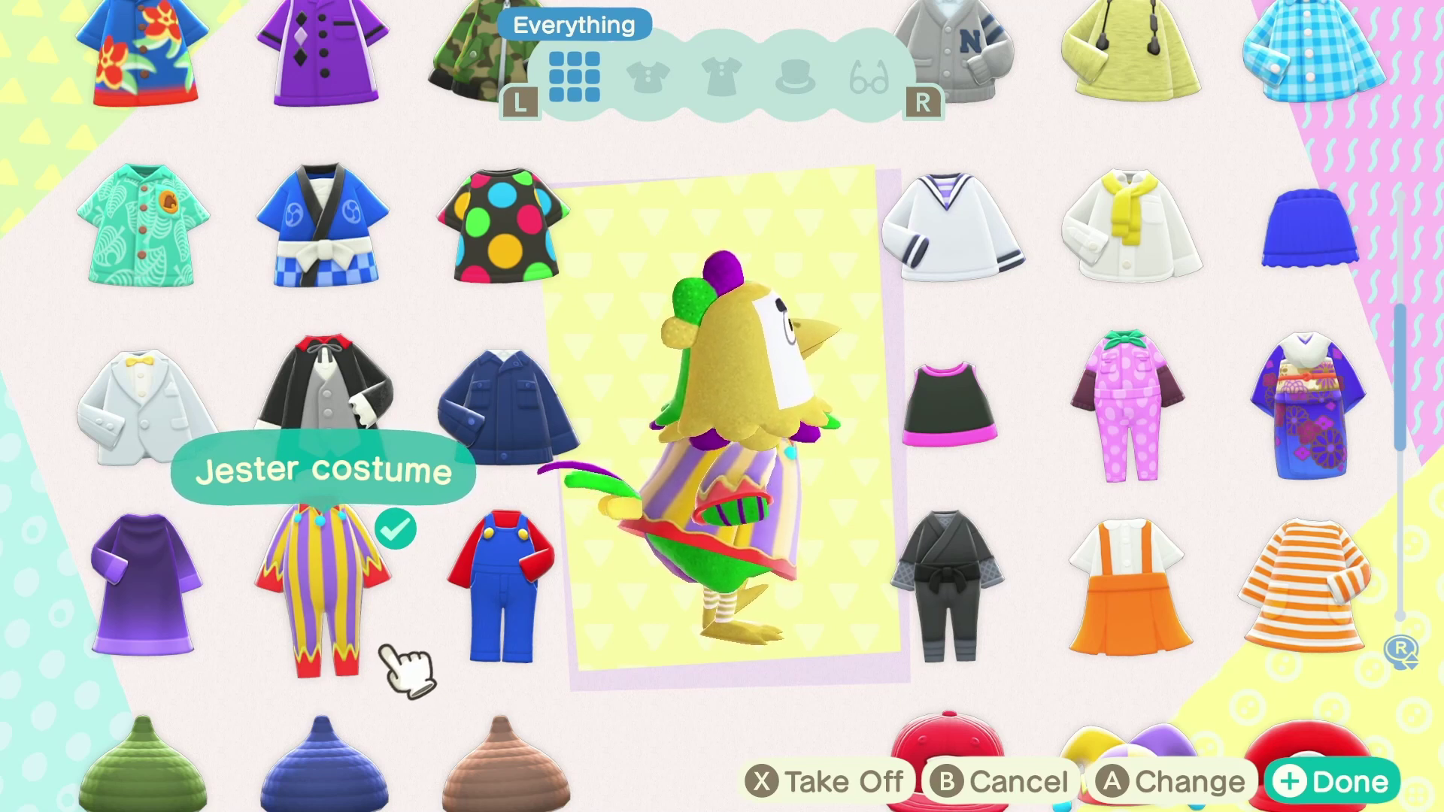
key("Up")
key("Up")
key("Up")
key("Up")
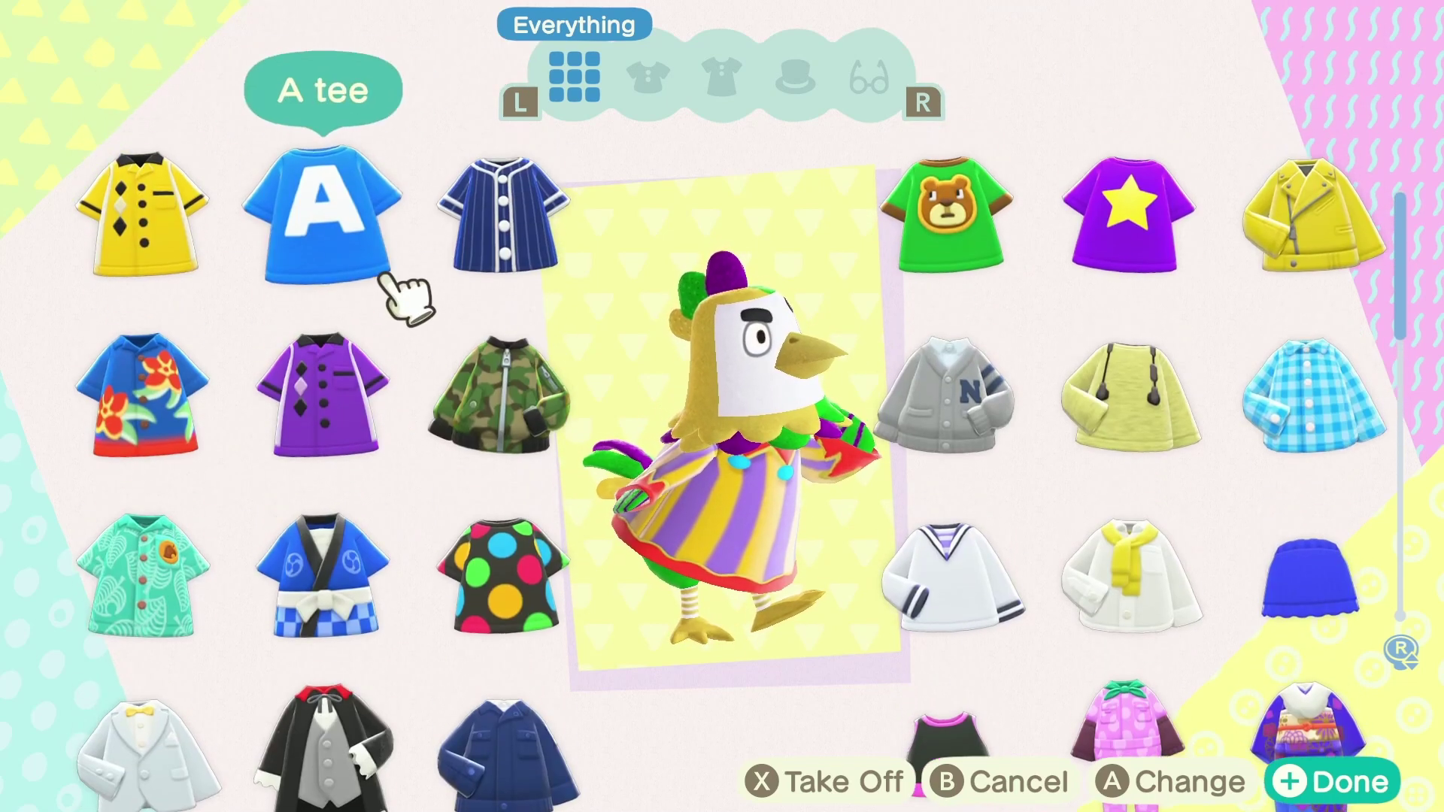
key("Left")
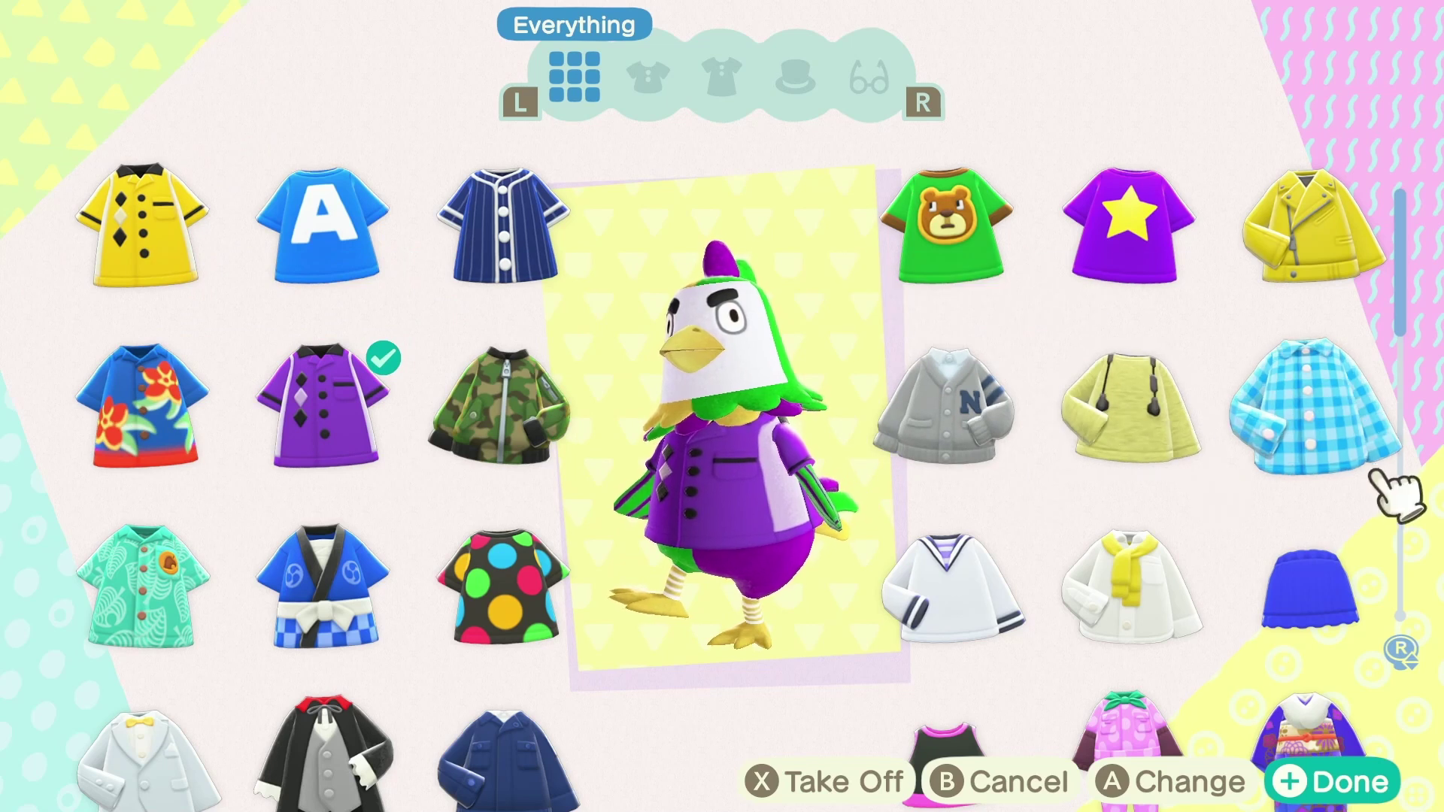
left_click(1375, 295)
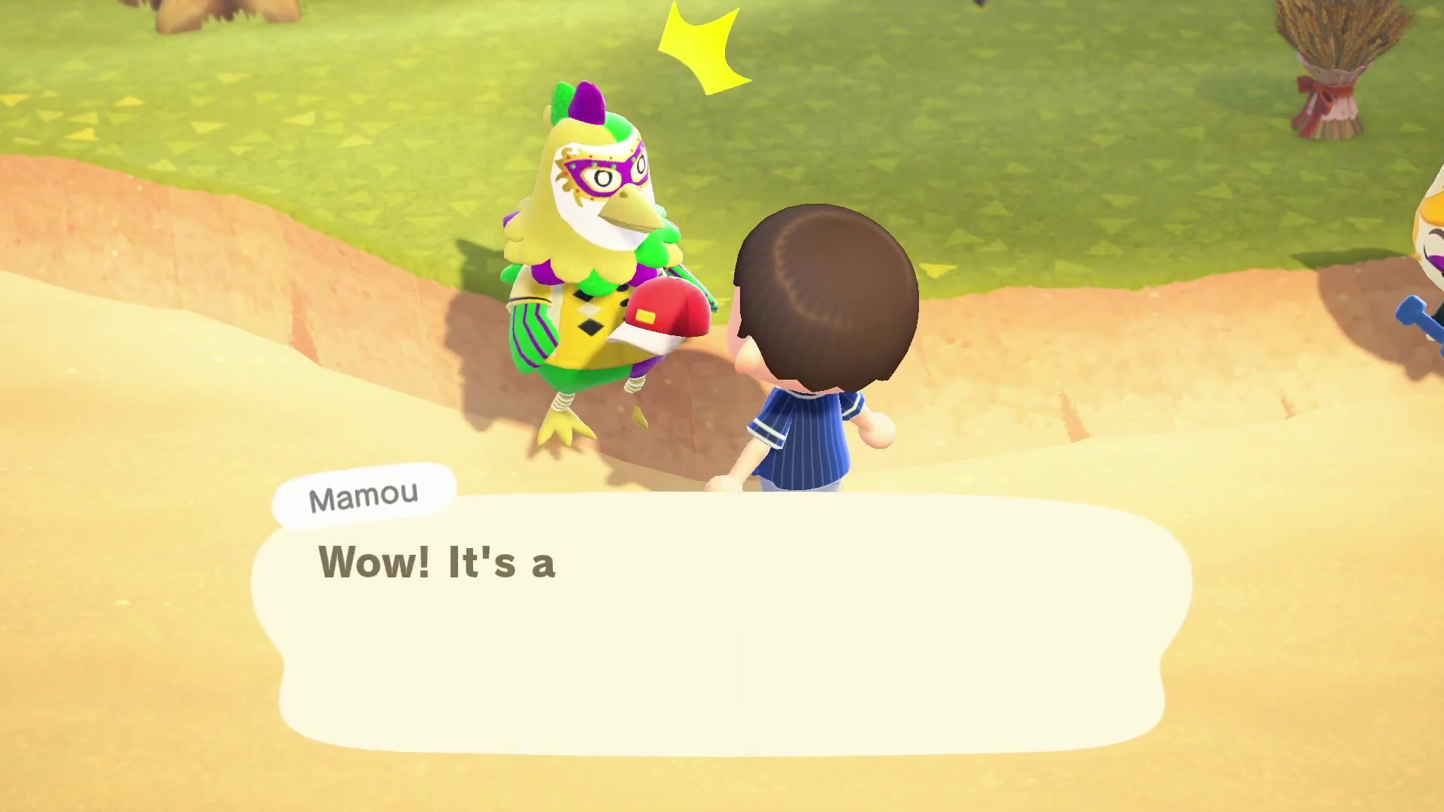
Advance Mamou's reaction to the jester's cap until he puts it on
key("Return")
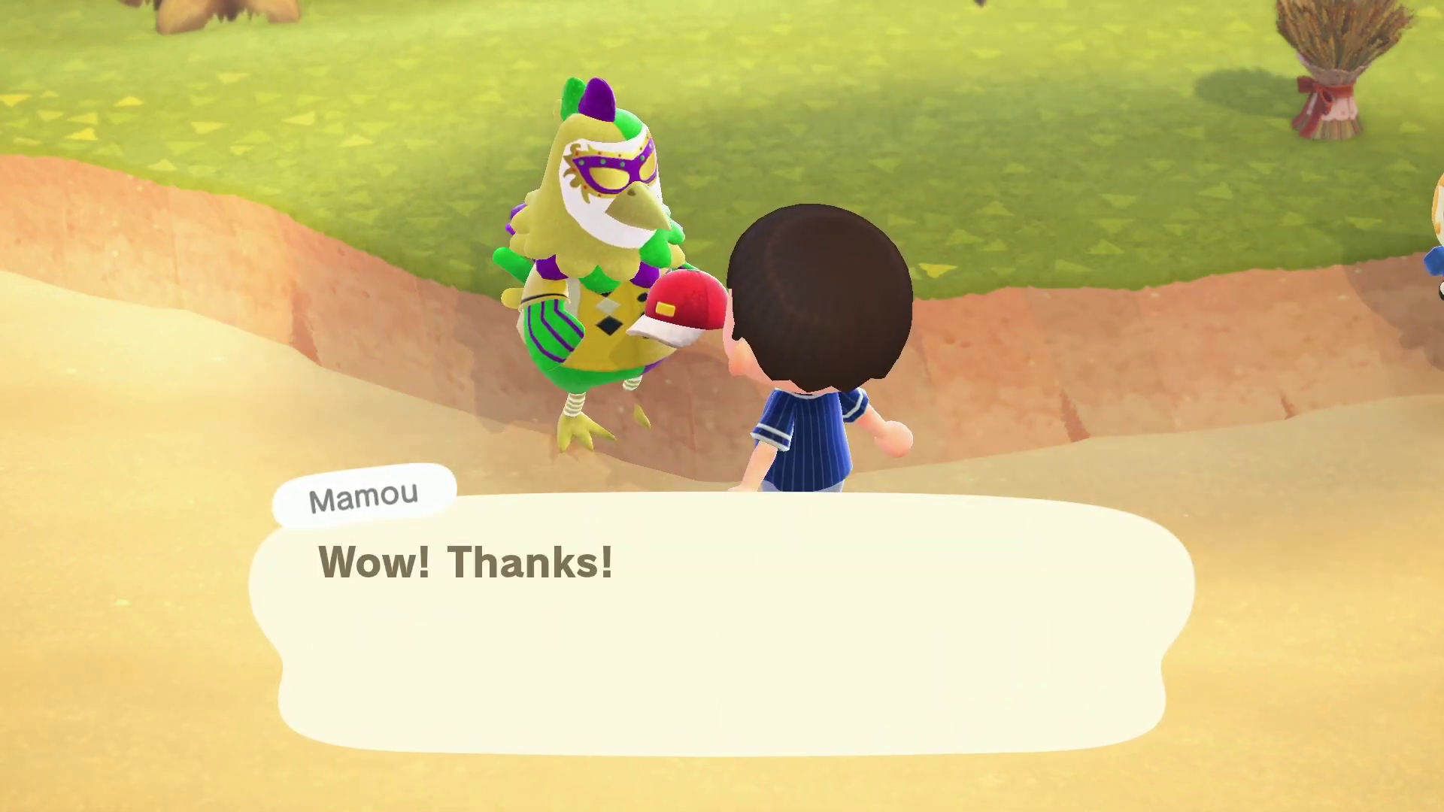
key("Return")
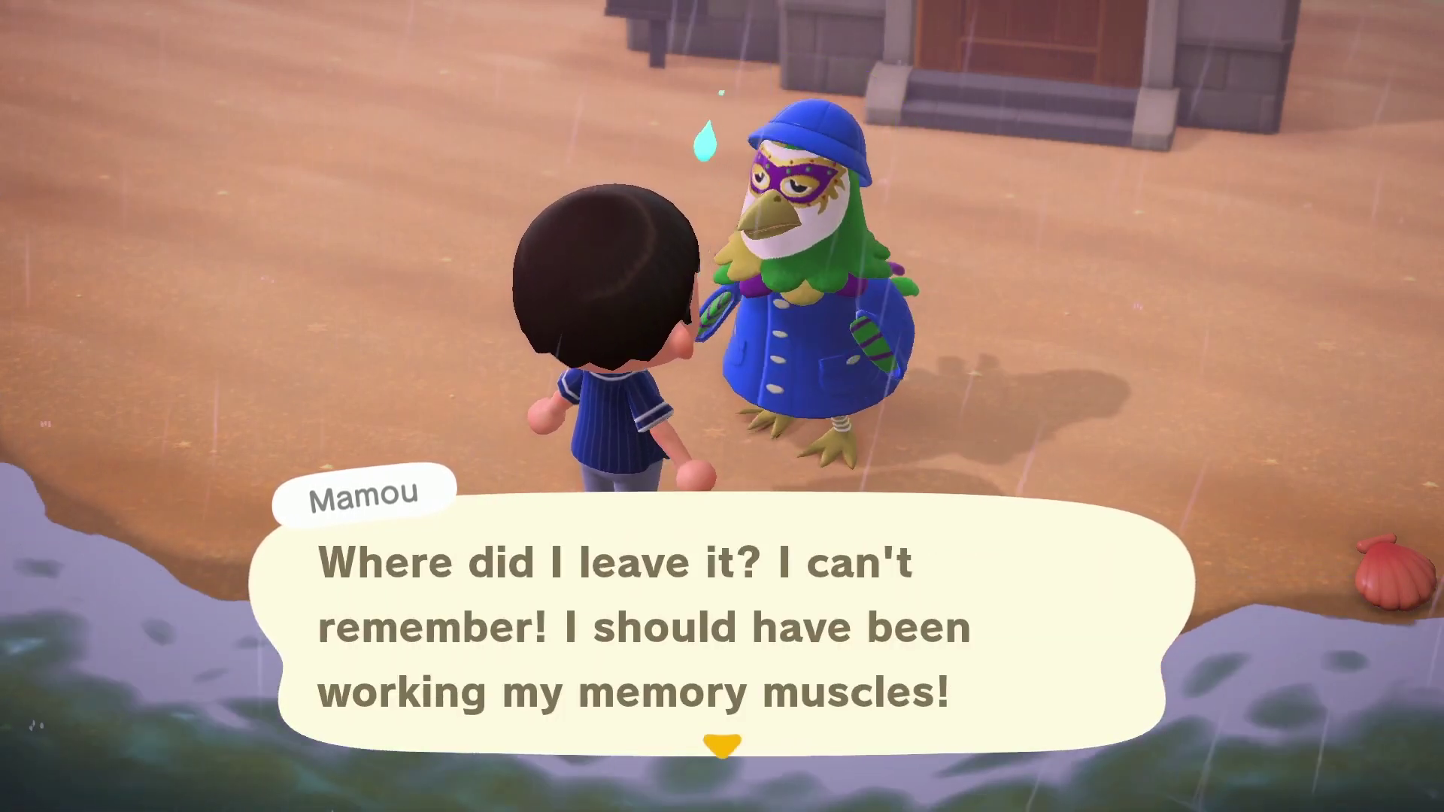
Answer 'Want me to find it?' to Mamou's lost journal and end the conversation
key("a")
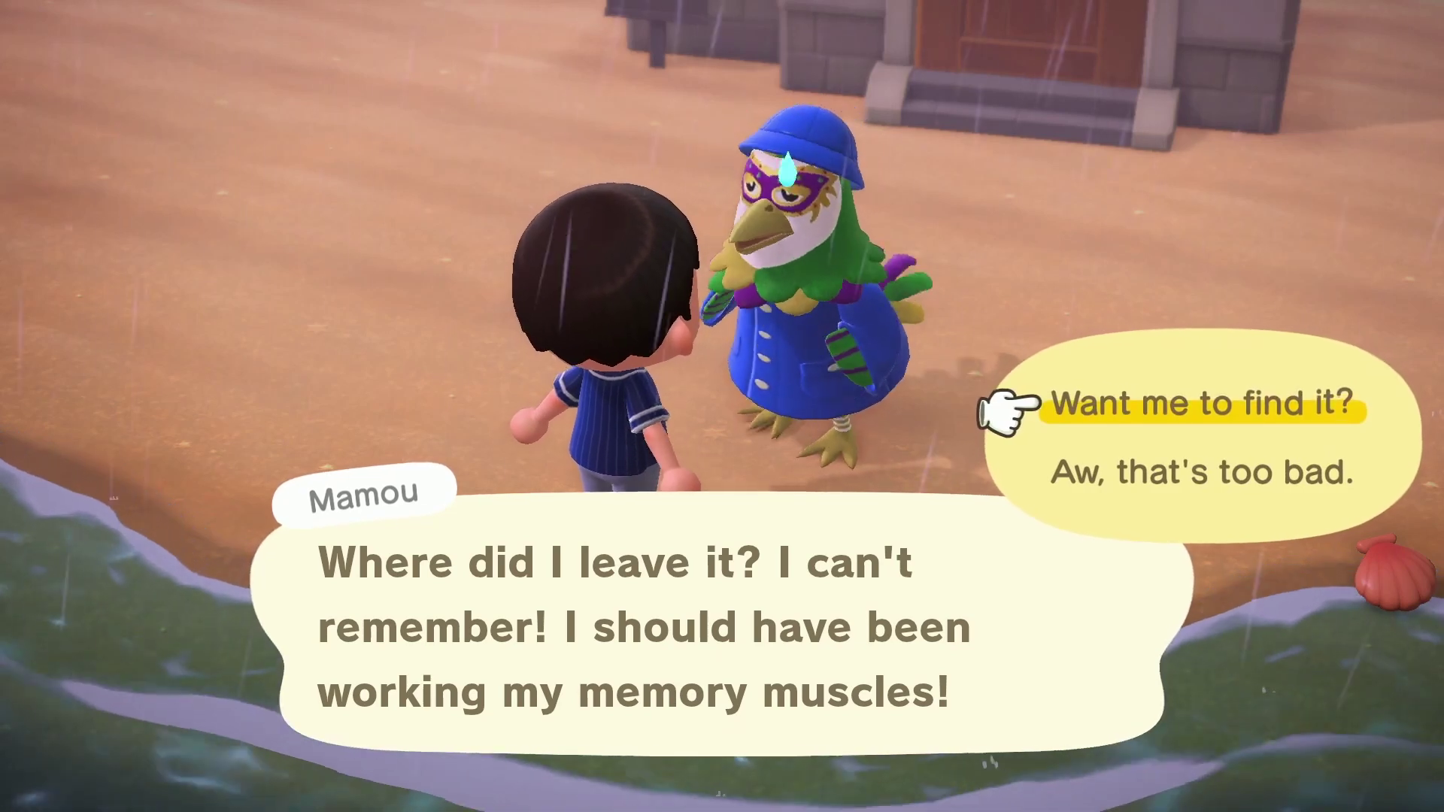
key("a")
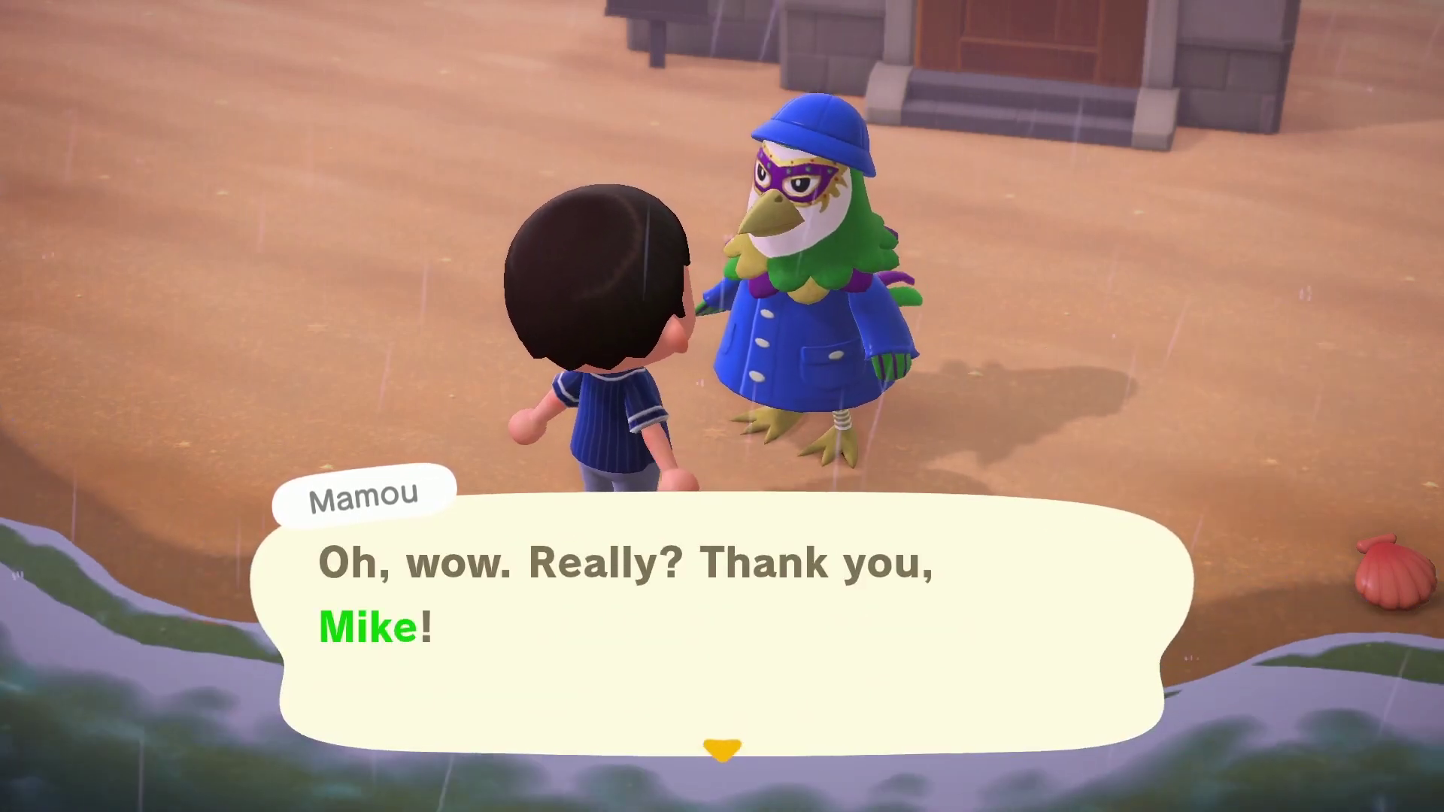
key("a")
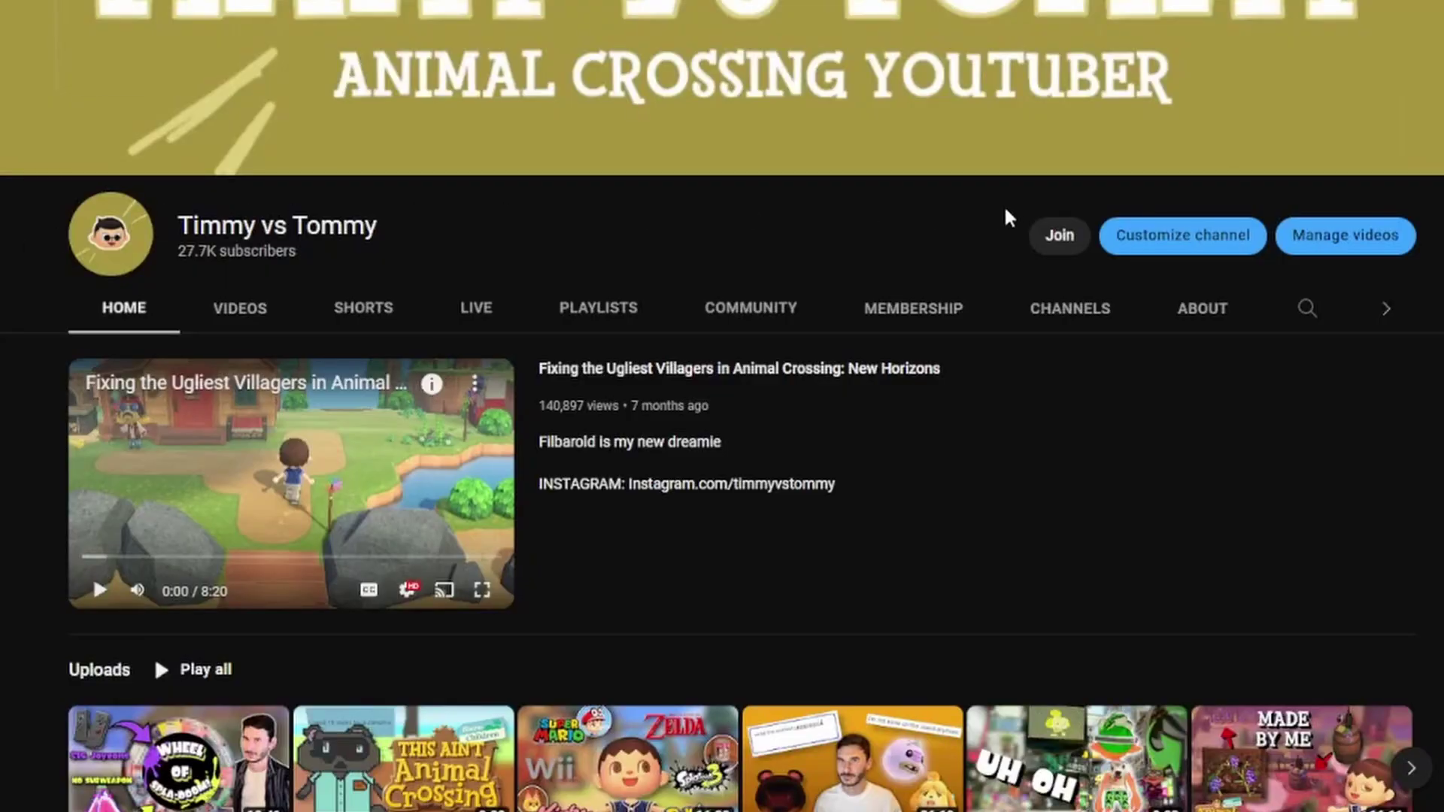
Open the channel's Join details and scroll through the $2.99/month Superb Member perks
left_click(1055, 242)
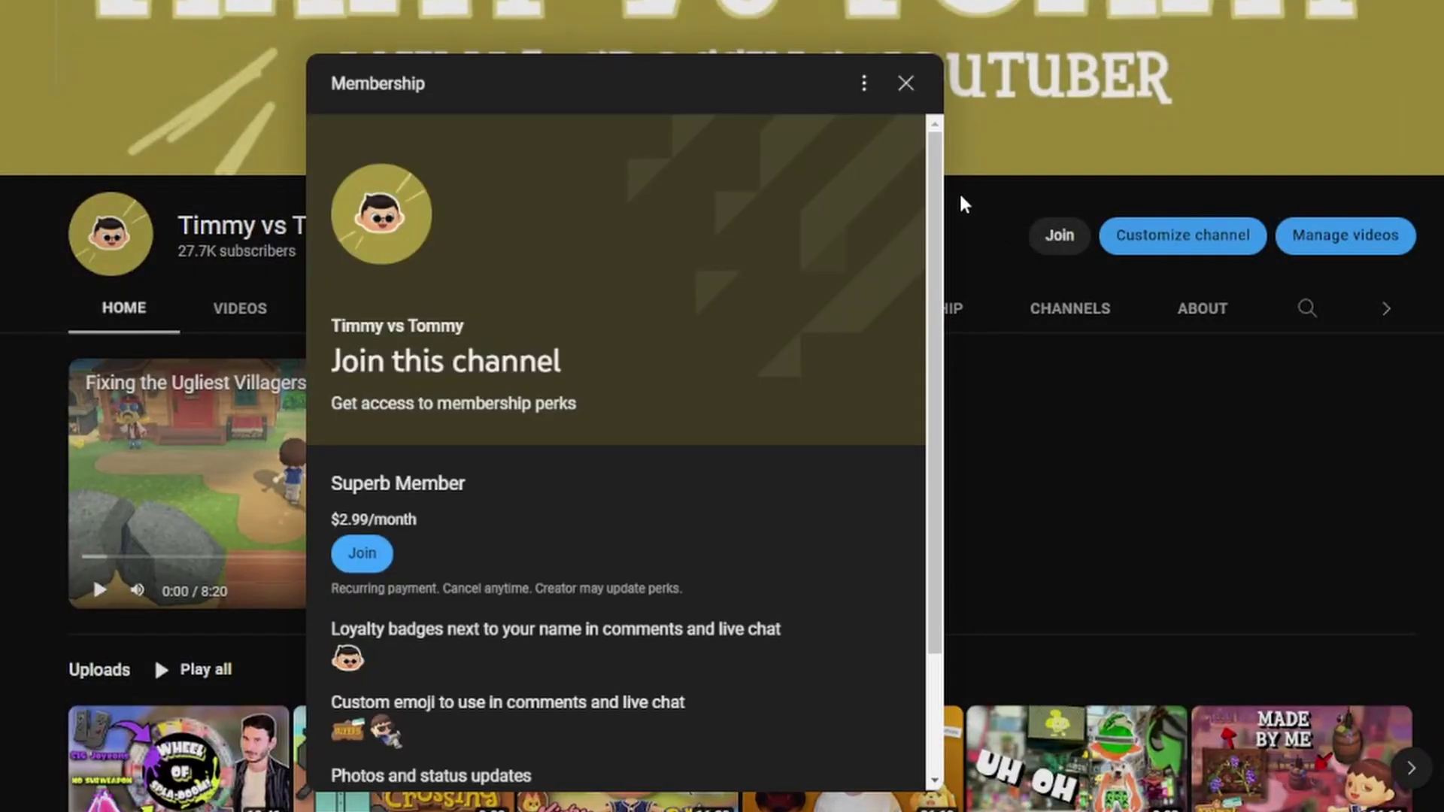
left_click_drag(936, 194, 935, 307)
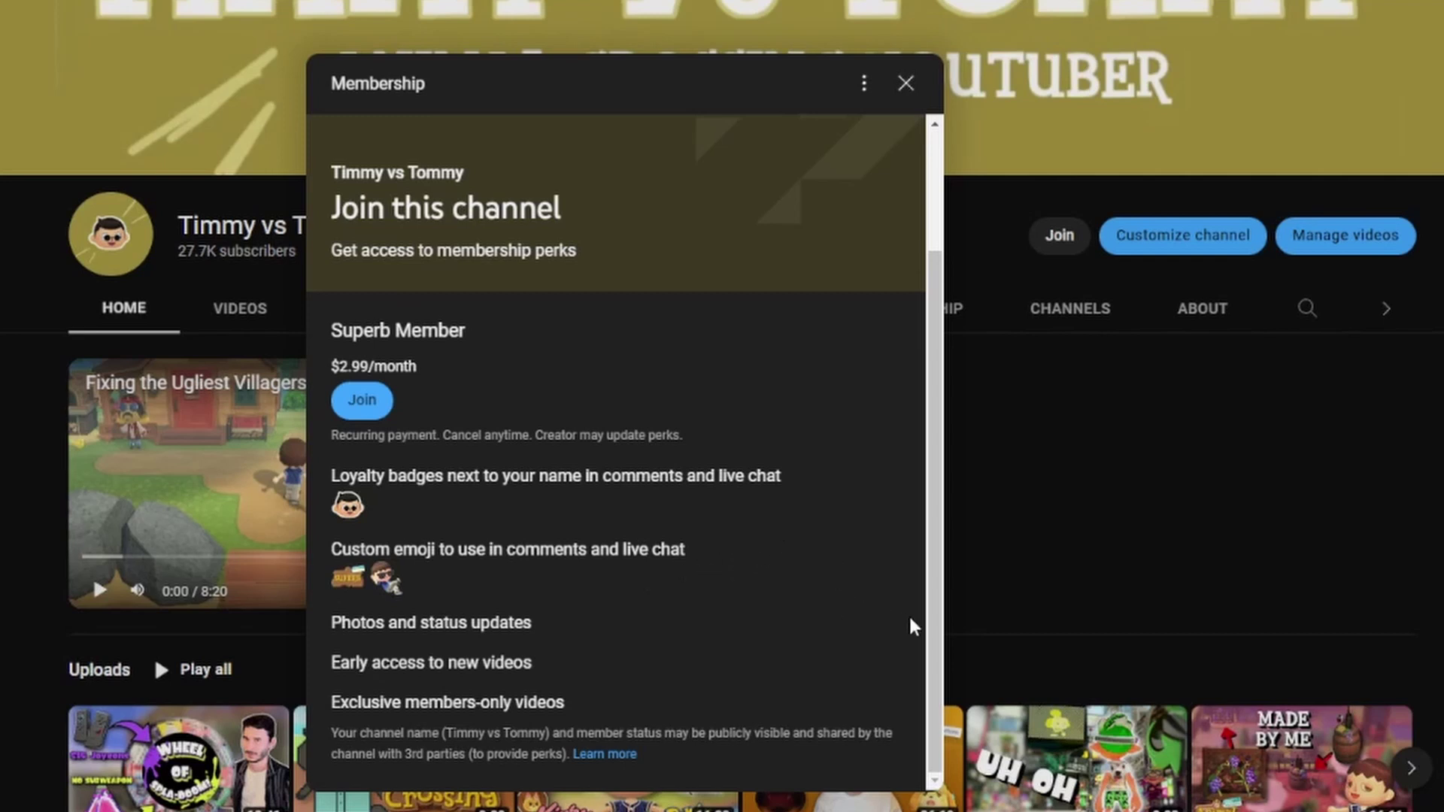
left_click_drag(936, 647, 942, 516)
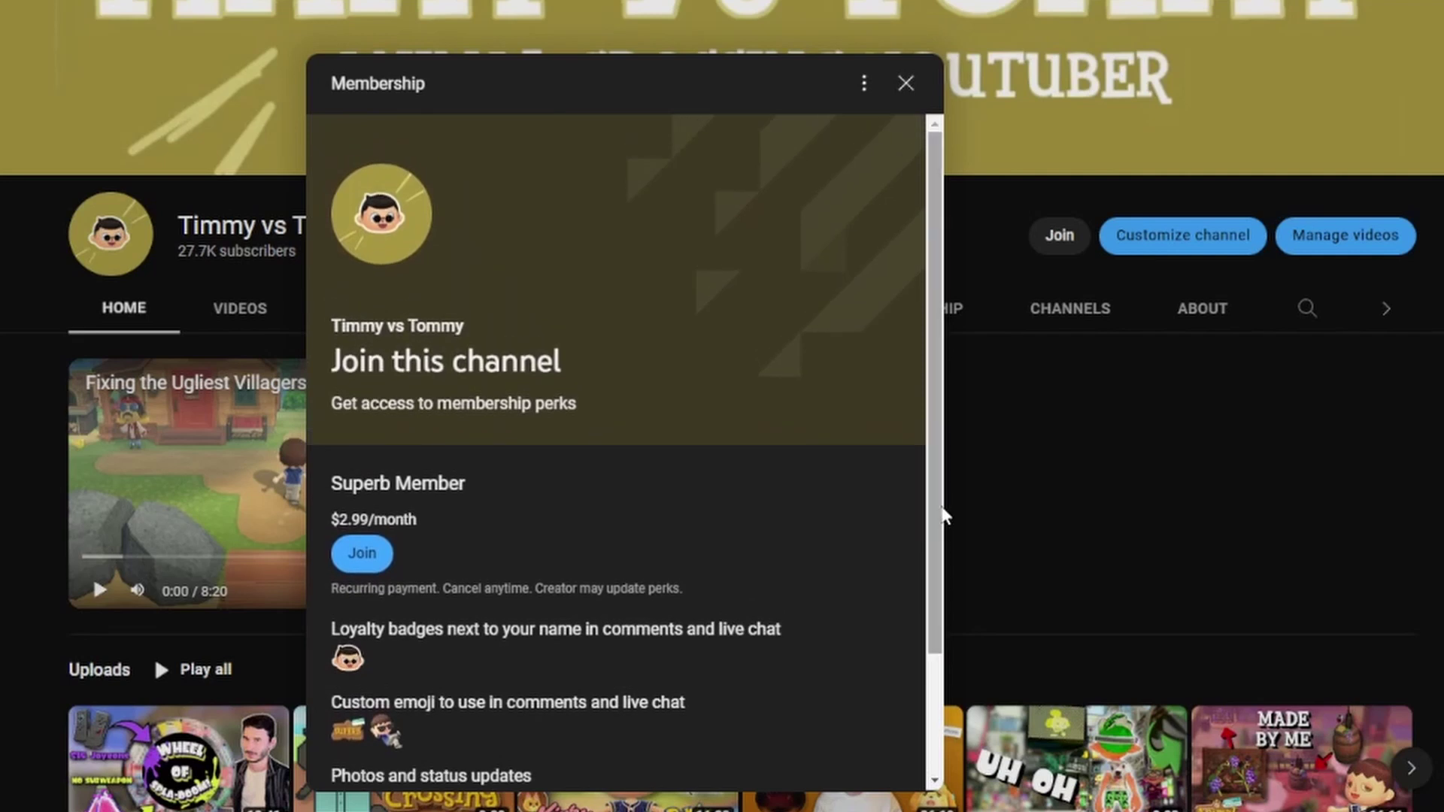